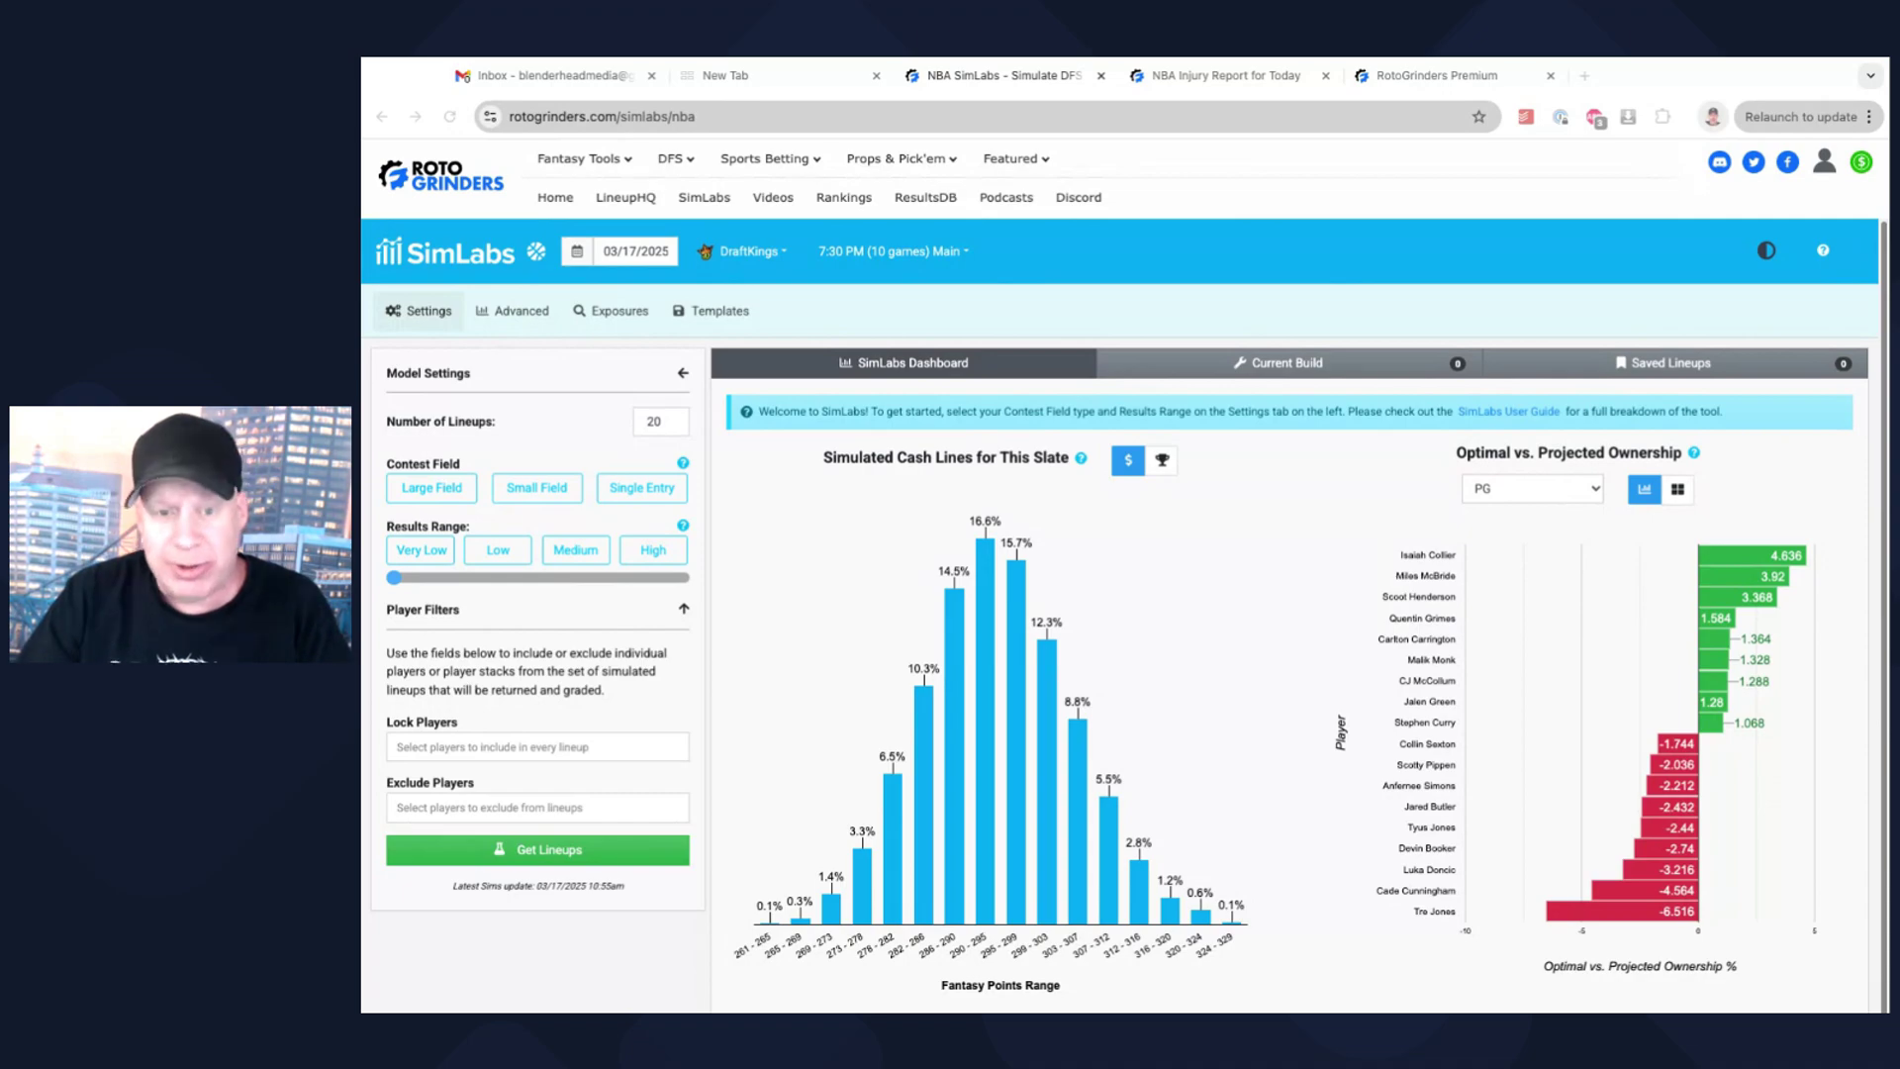
# - Review the NBA injury report for high-impact players, their status and injured body parts
pyautogui.click(1224, 86)
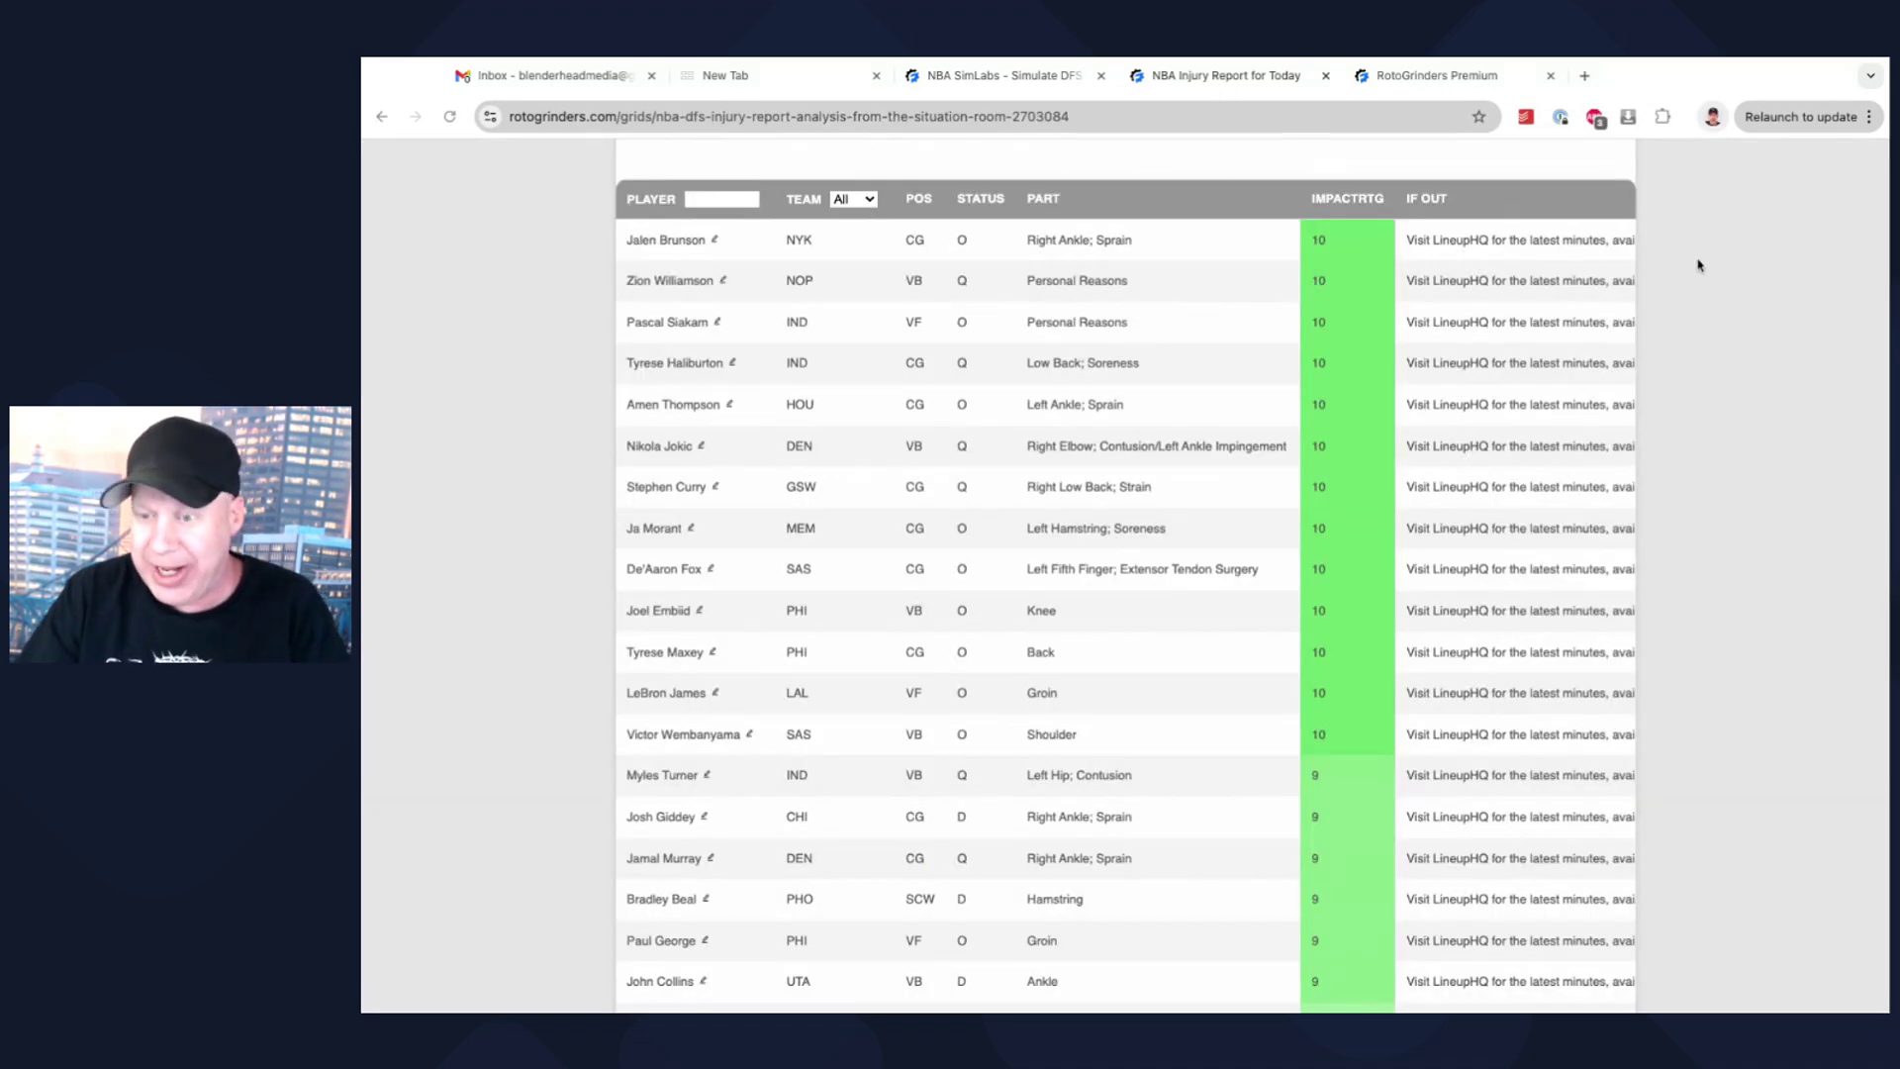
pyautogui.scroll(-1, 1700, 266)
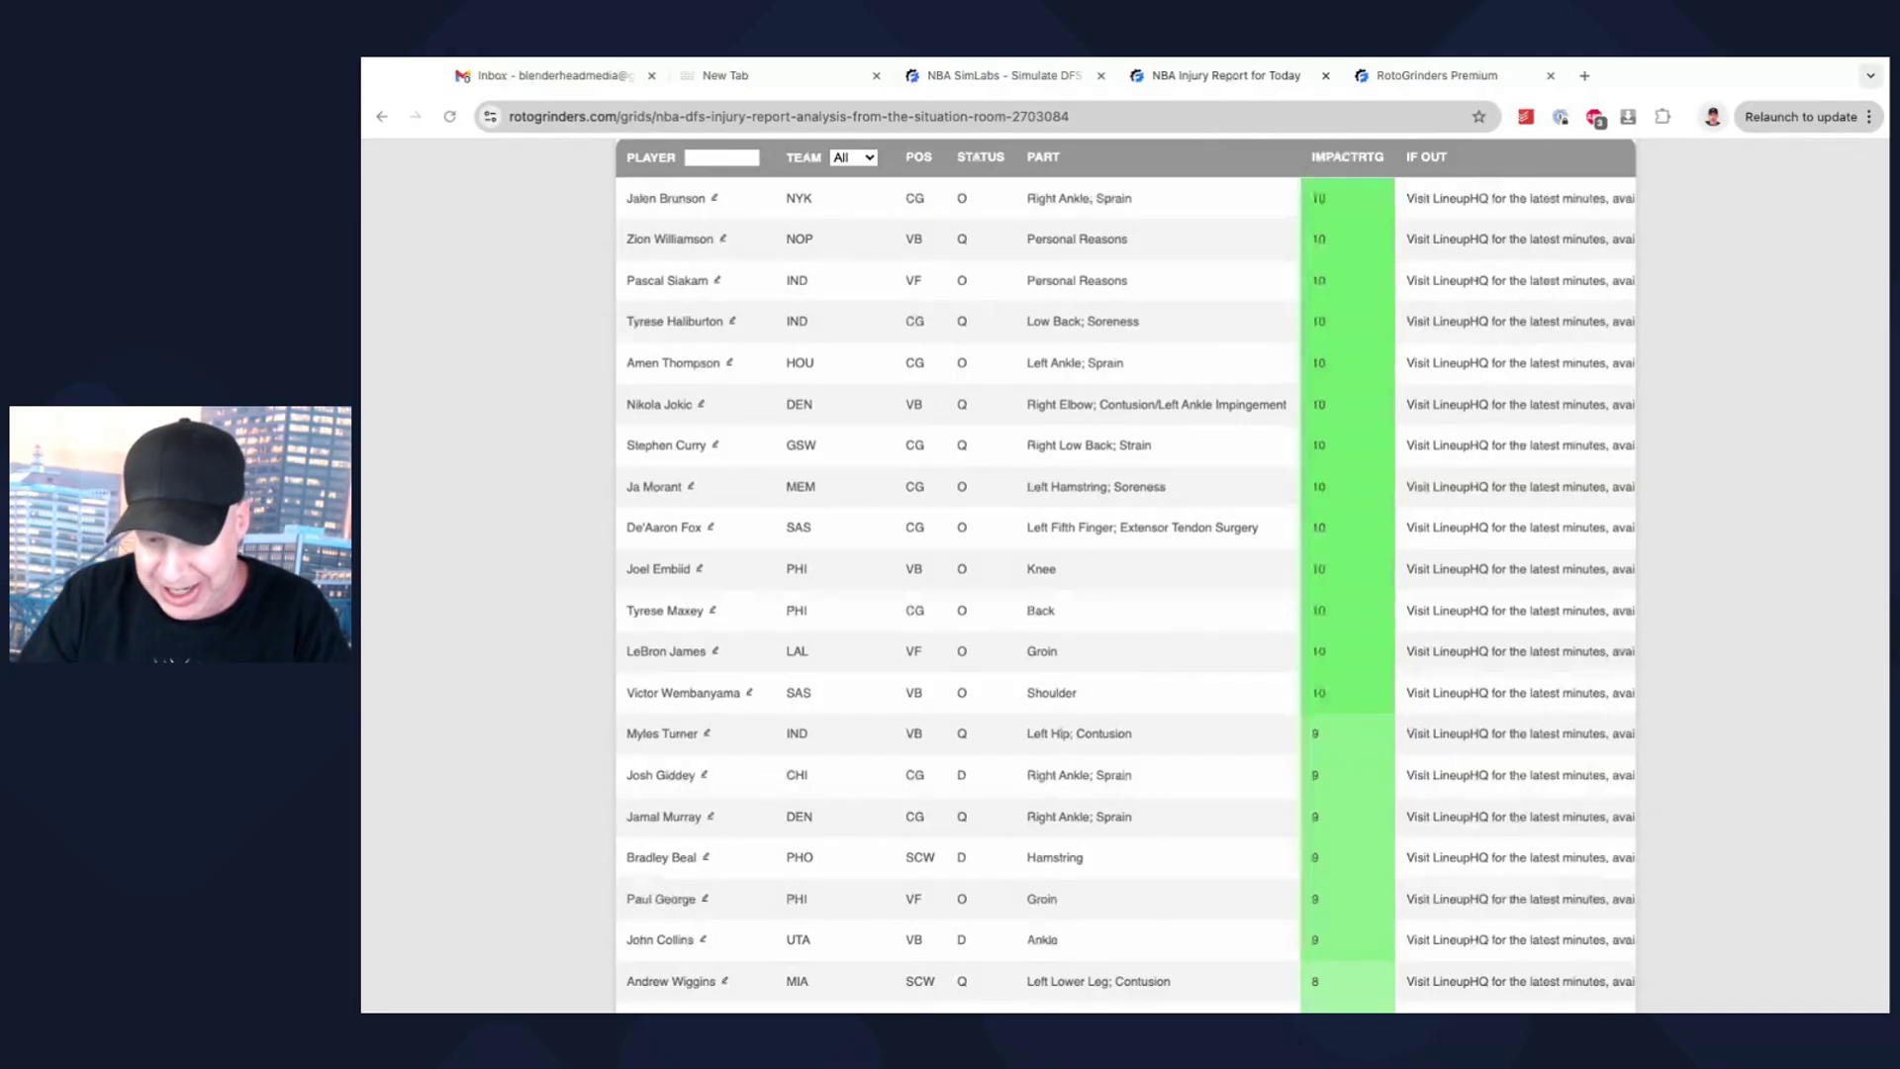
pyautogui.scroll(-3, 1126, 575)
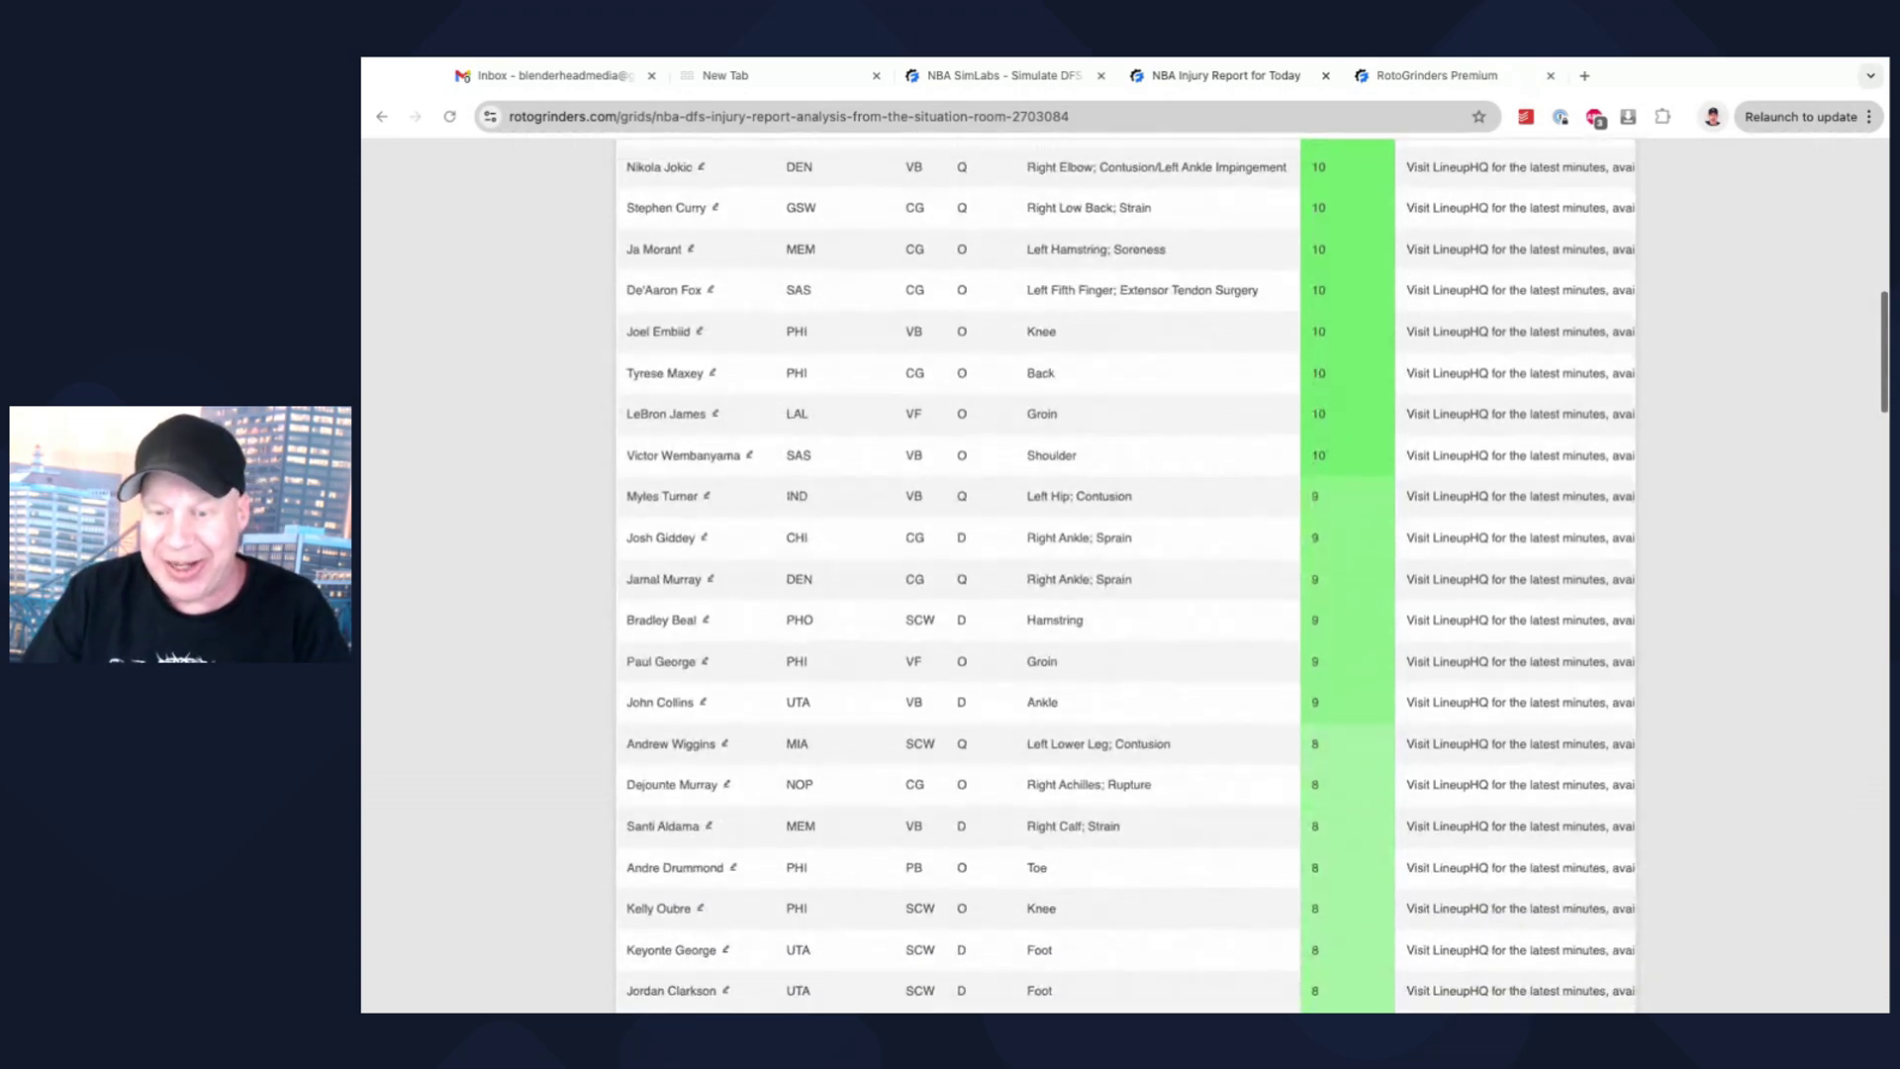
pyautogui.scroll(5, 1125, 574)
pyautogui.scroll(2, 1125, 574)
pyautogui.scroll(-3, 1125, 574)
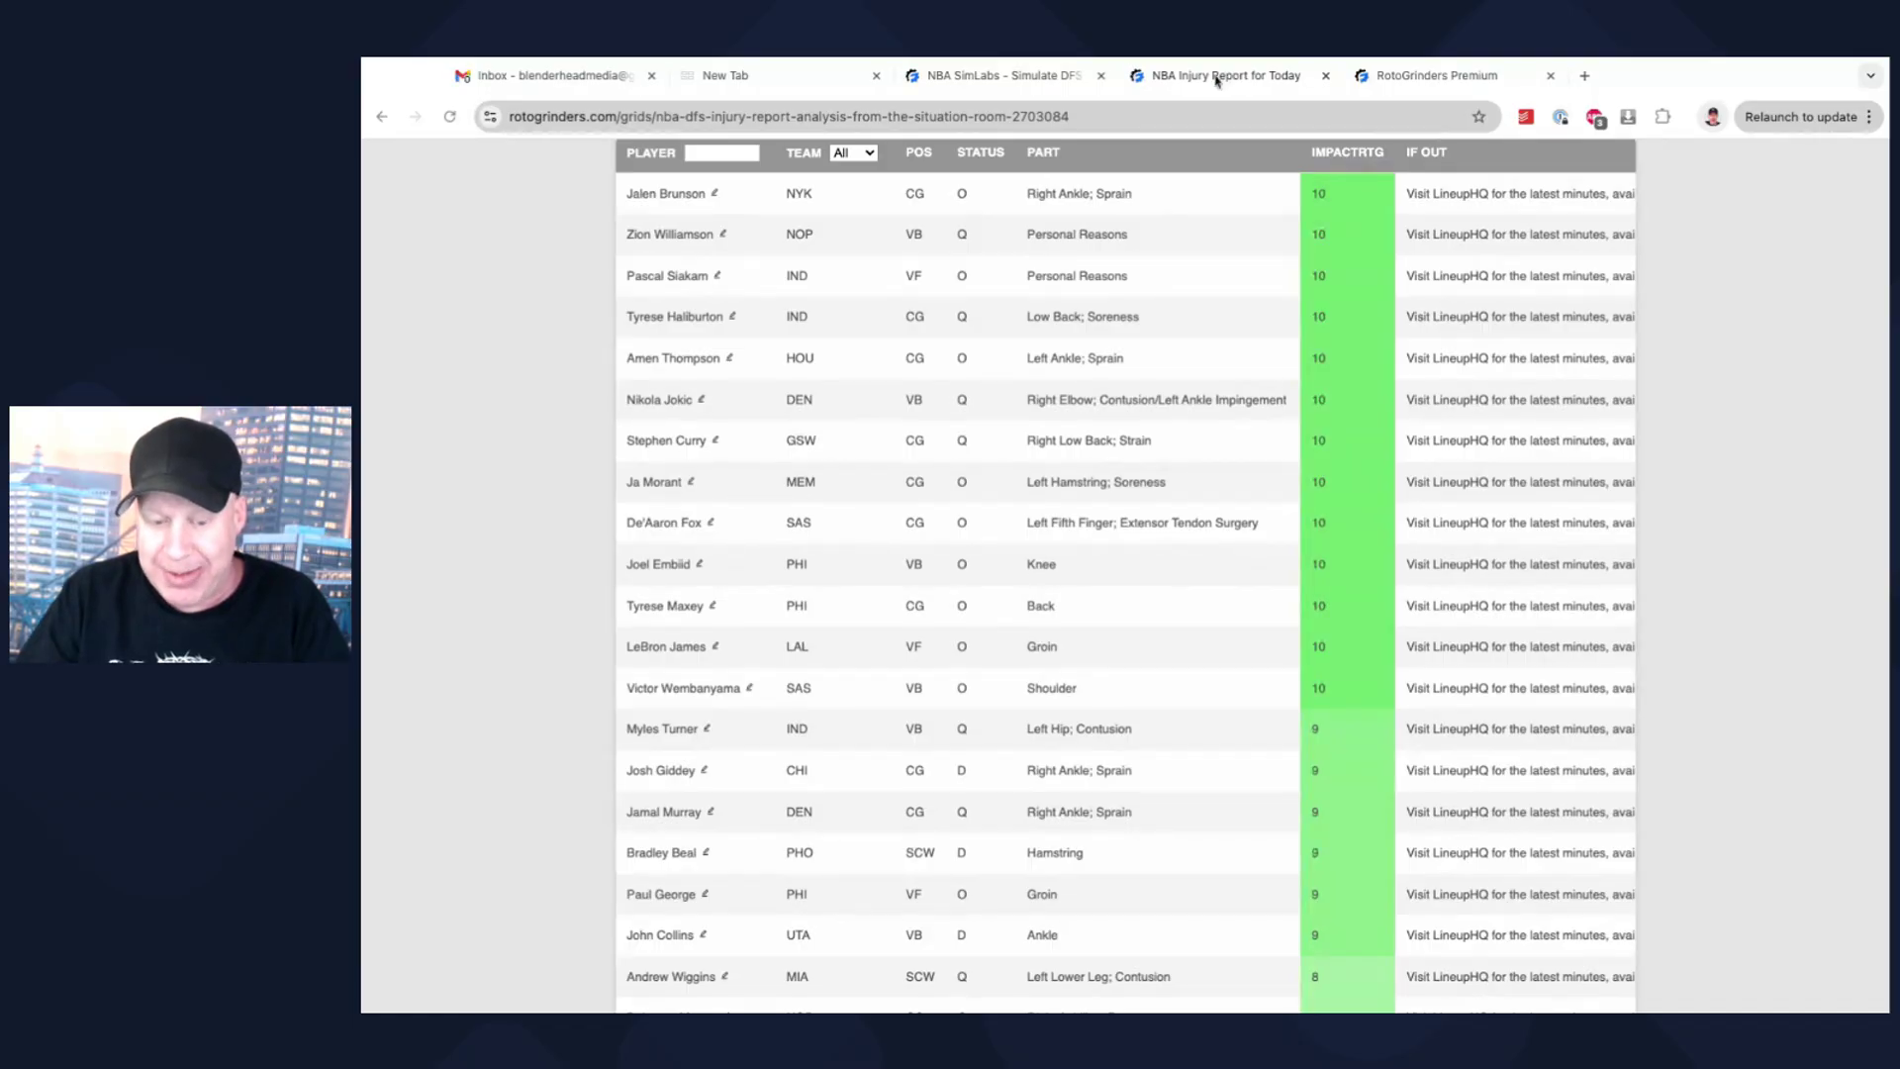
# - Return to SimLabs and compare optimal versus projected ownership for the SF, PG and PF positions
pyautogui.hotkey('ctrl', 'pageup')
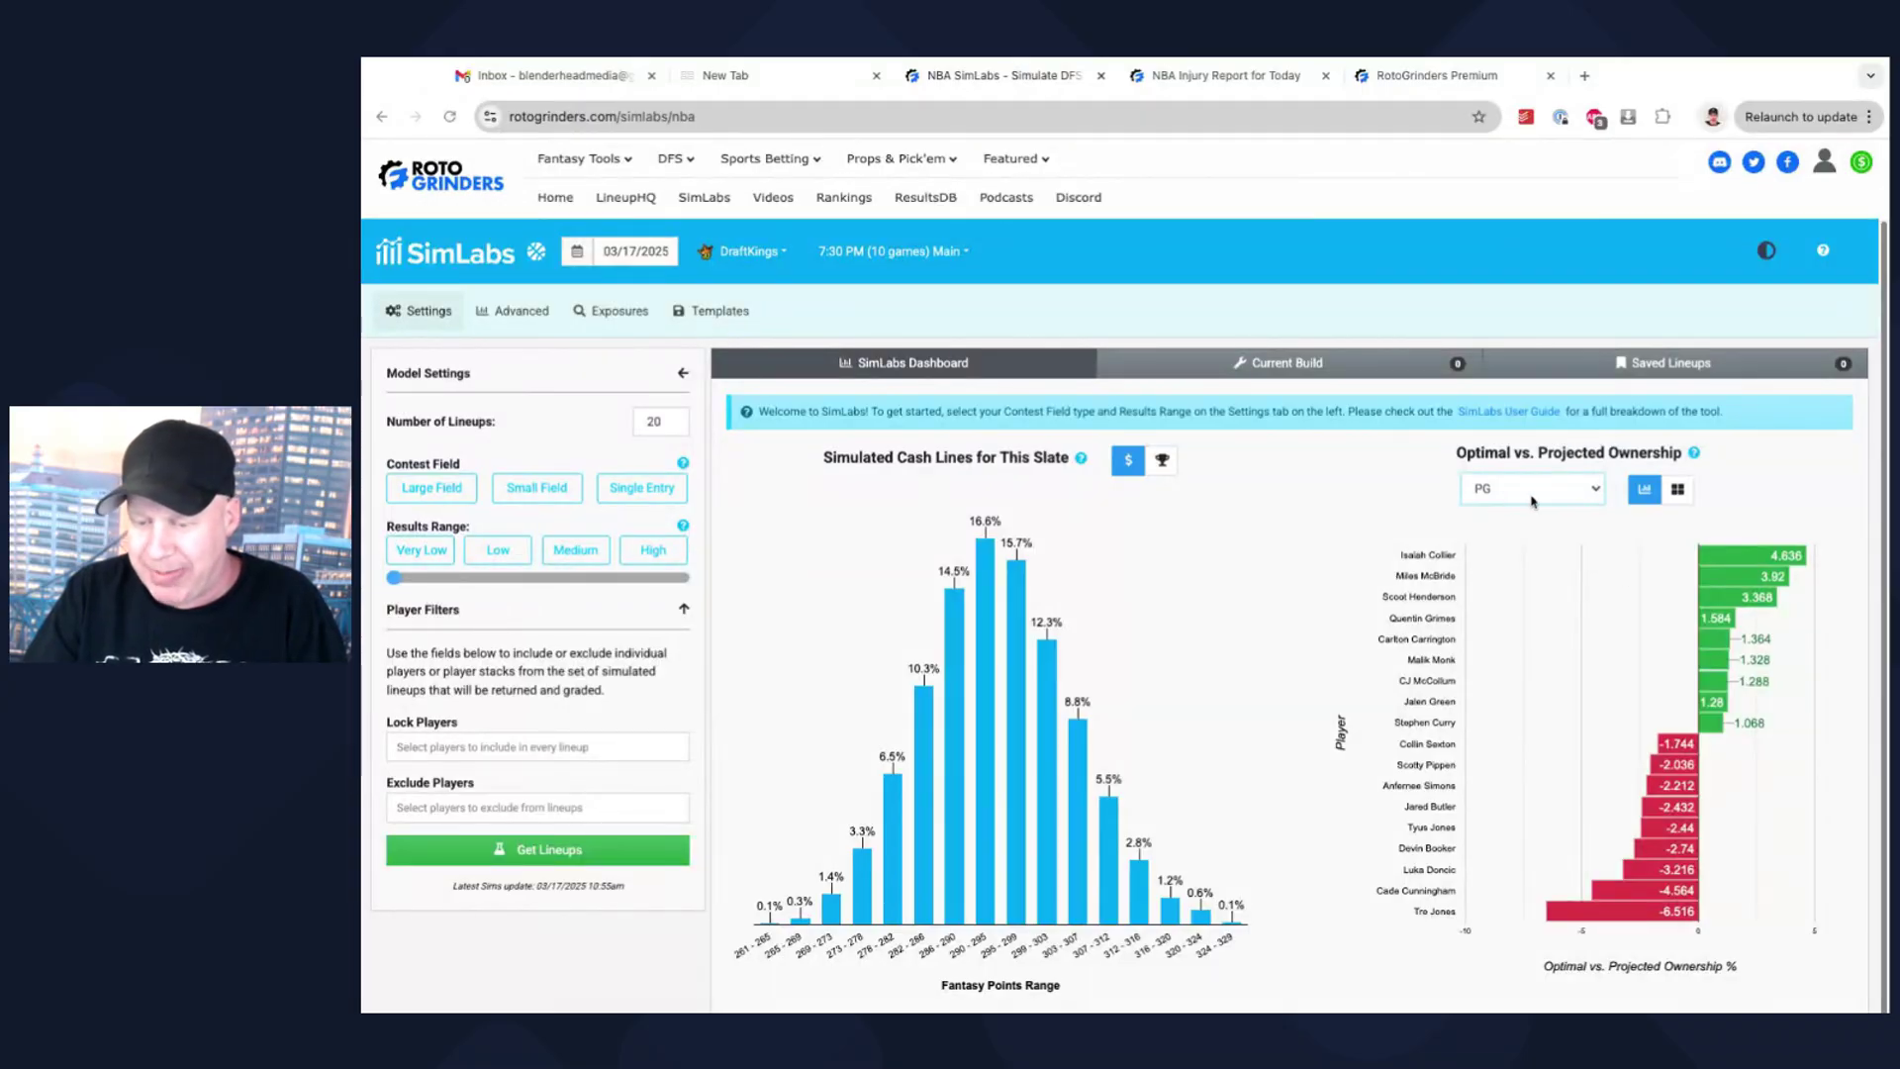
pyautogui.click(1529, 547)
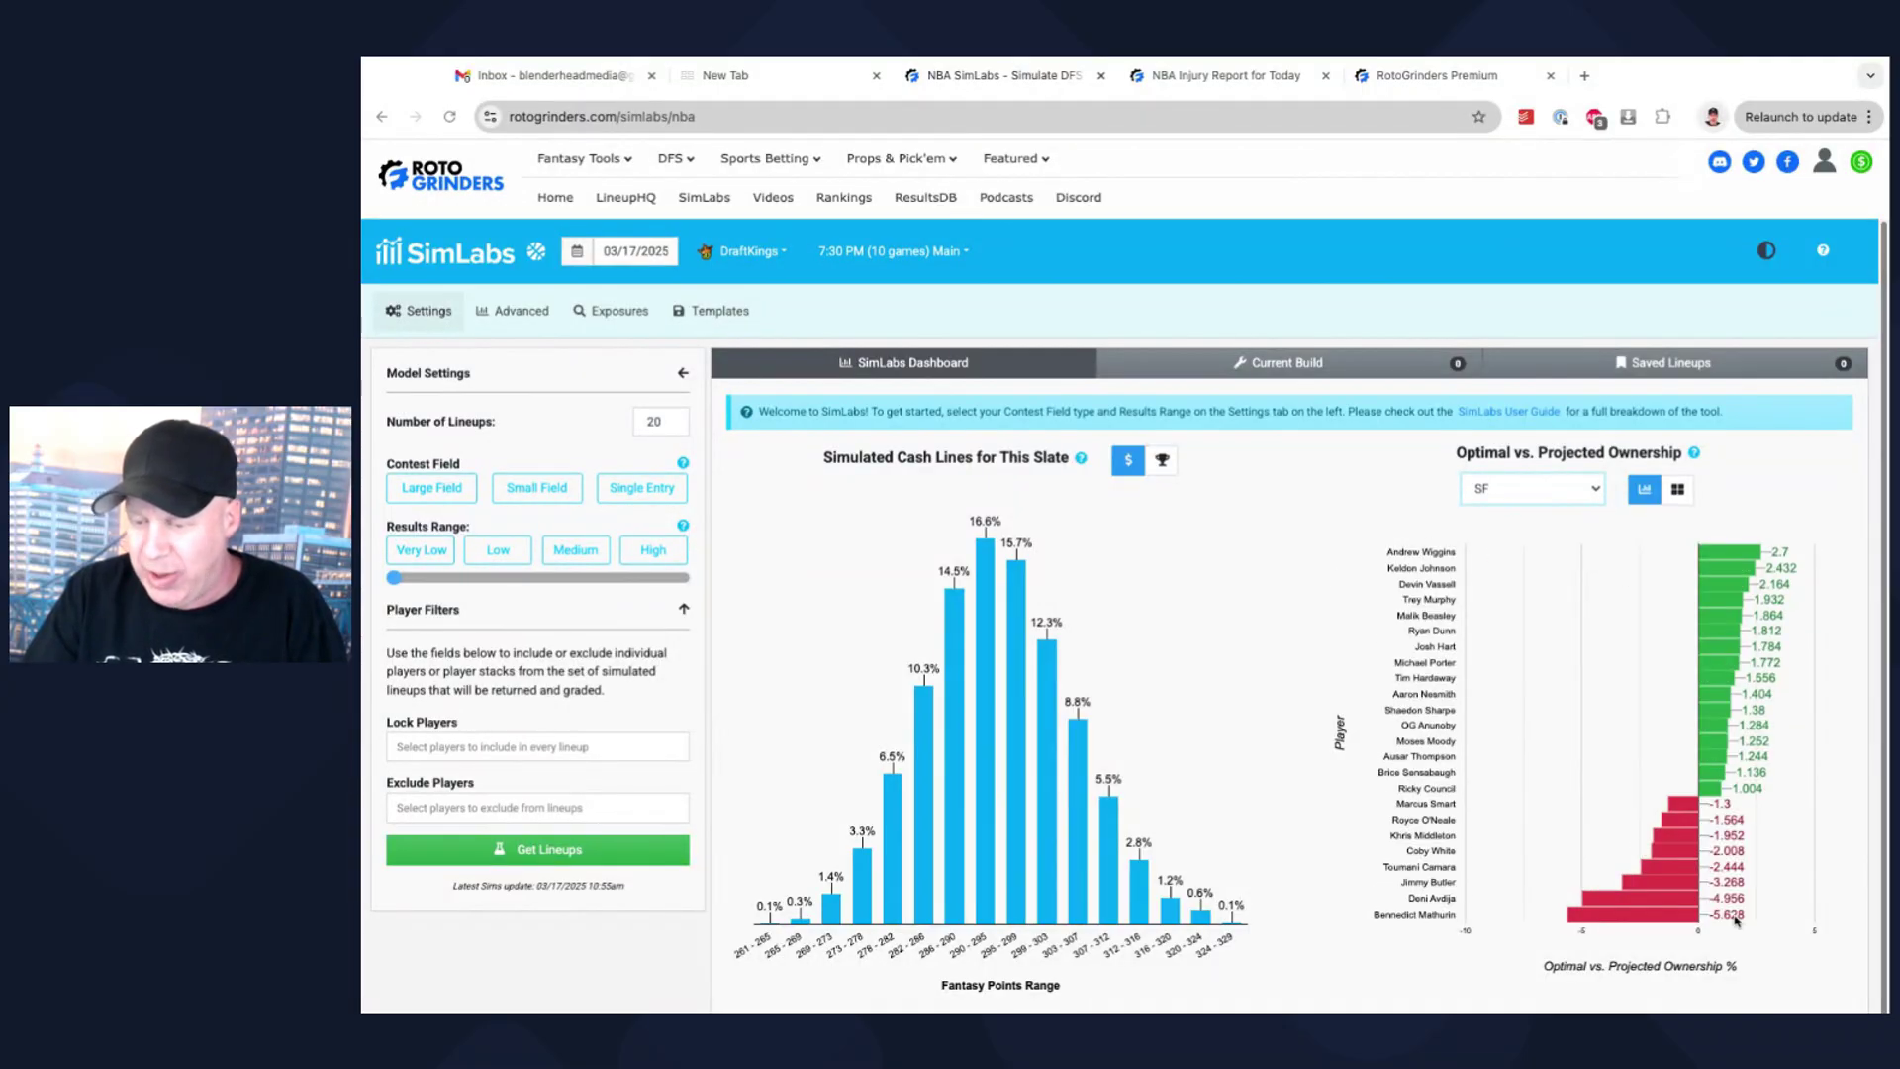
pyautogui.moveTo(1646, 923)
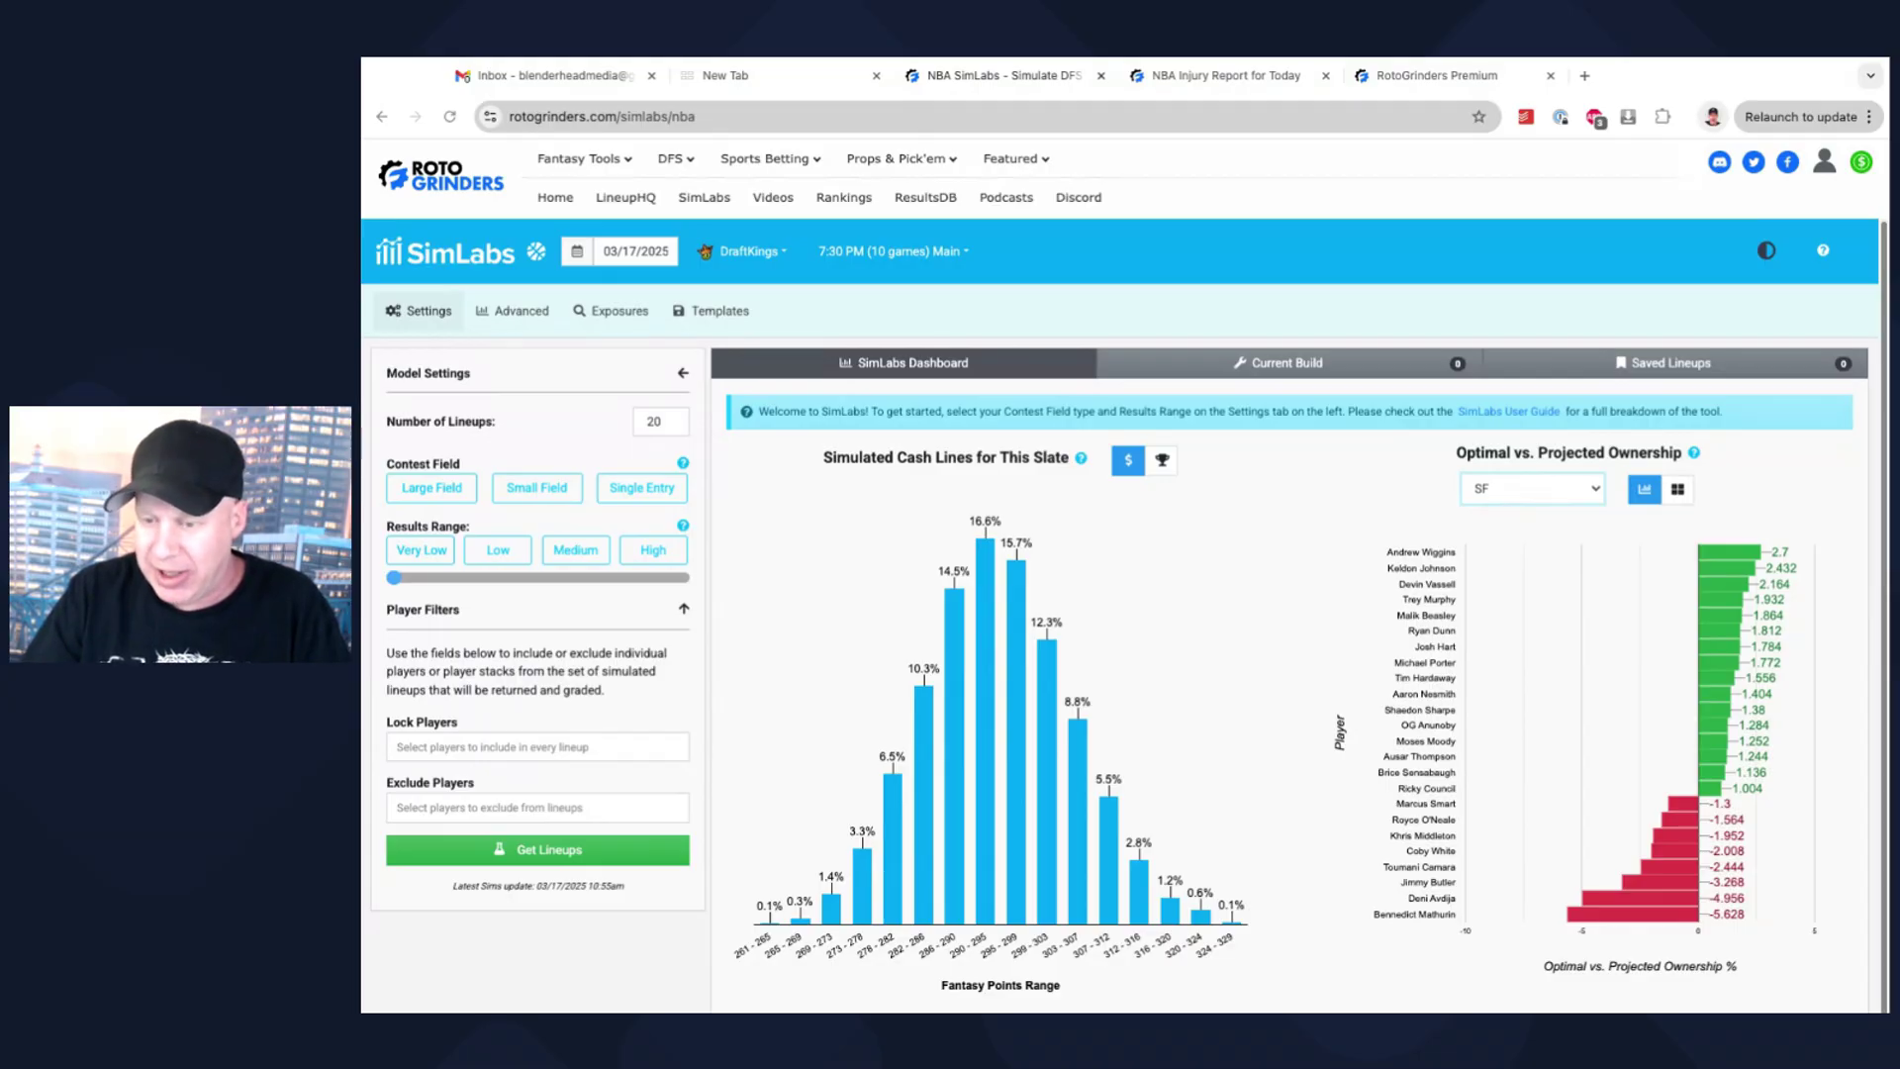
pyautogui.click(1517, 448)
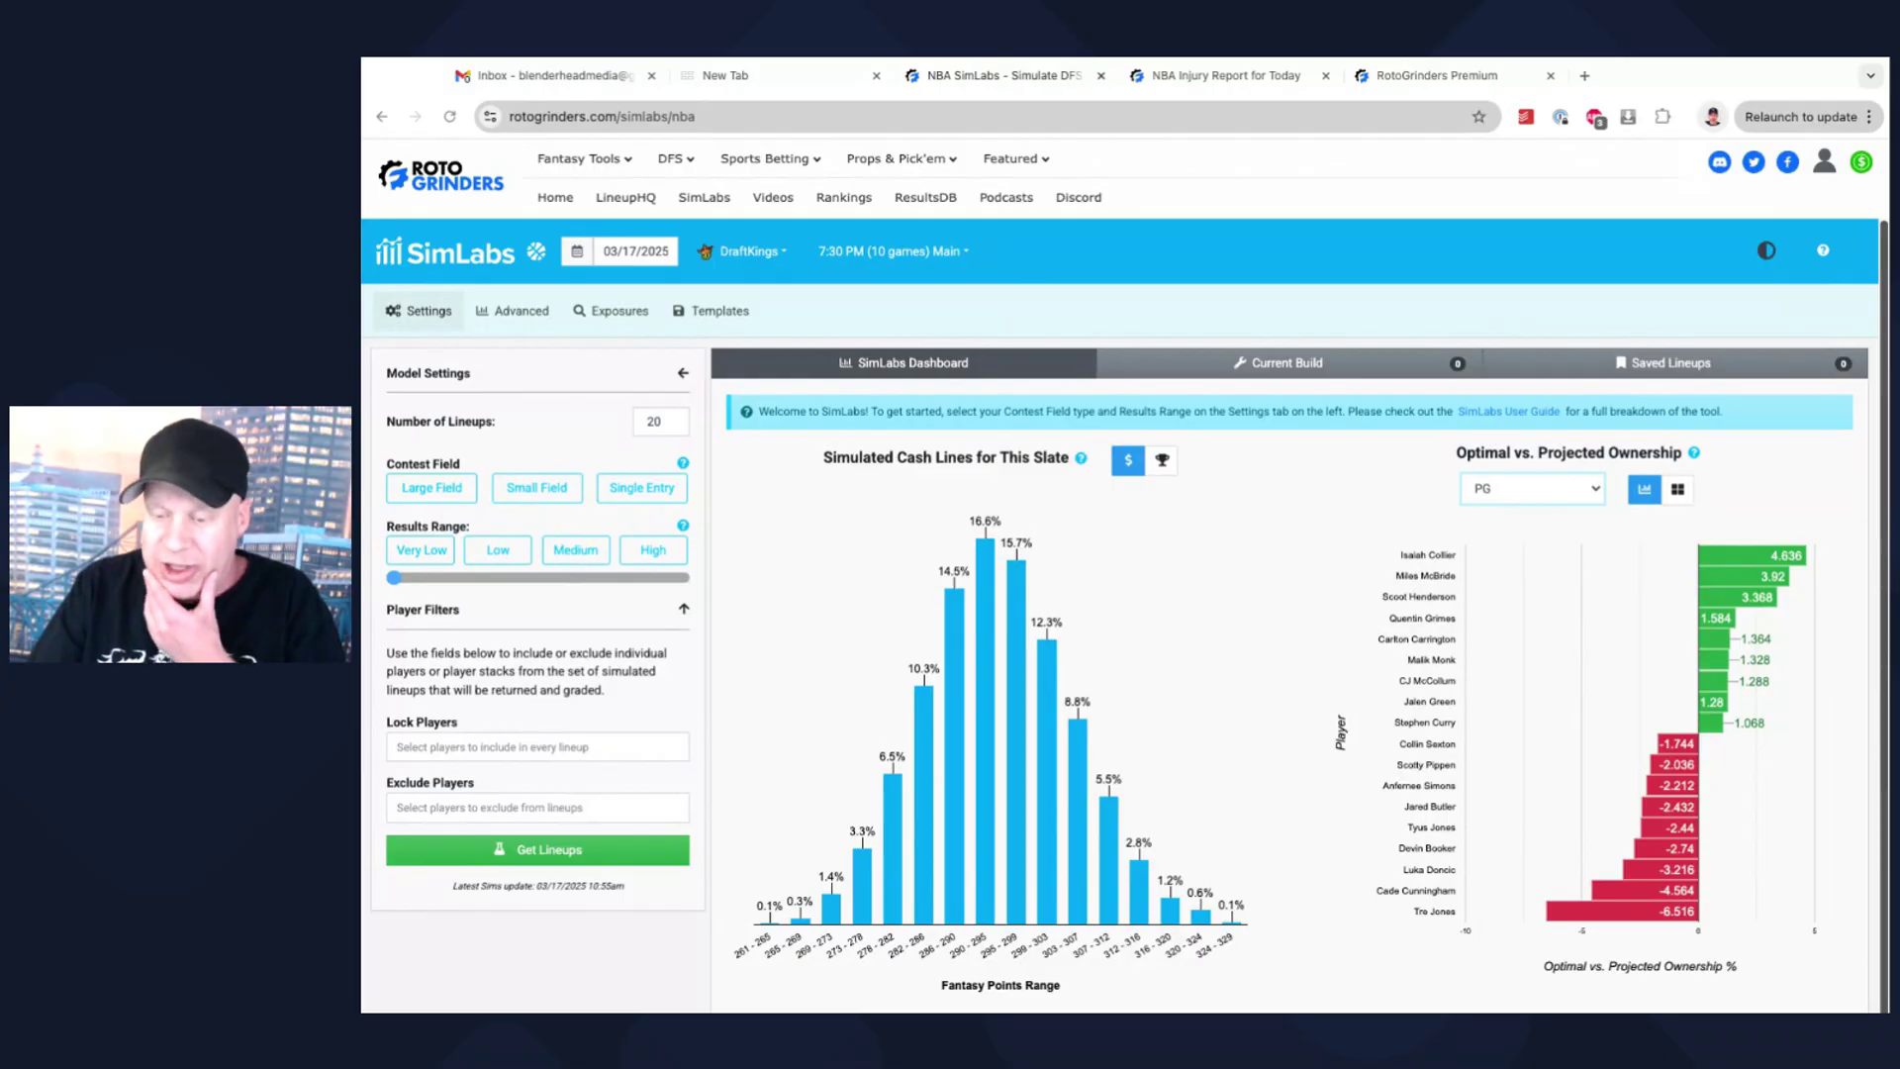
pyautogui.moveTo(1660, 904)
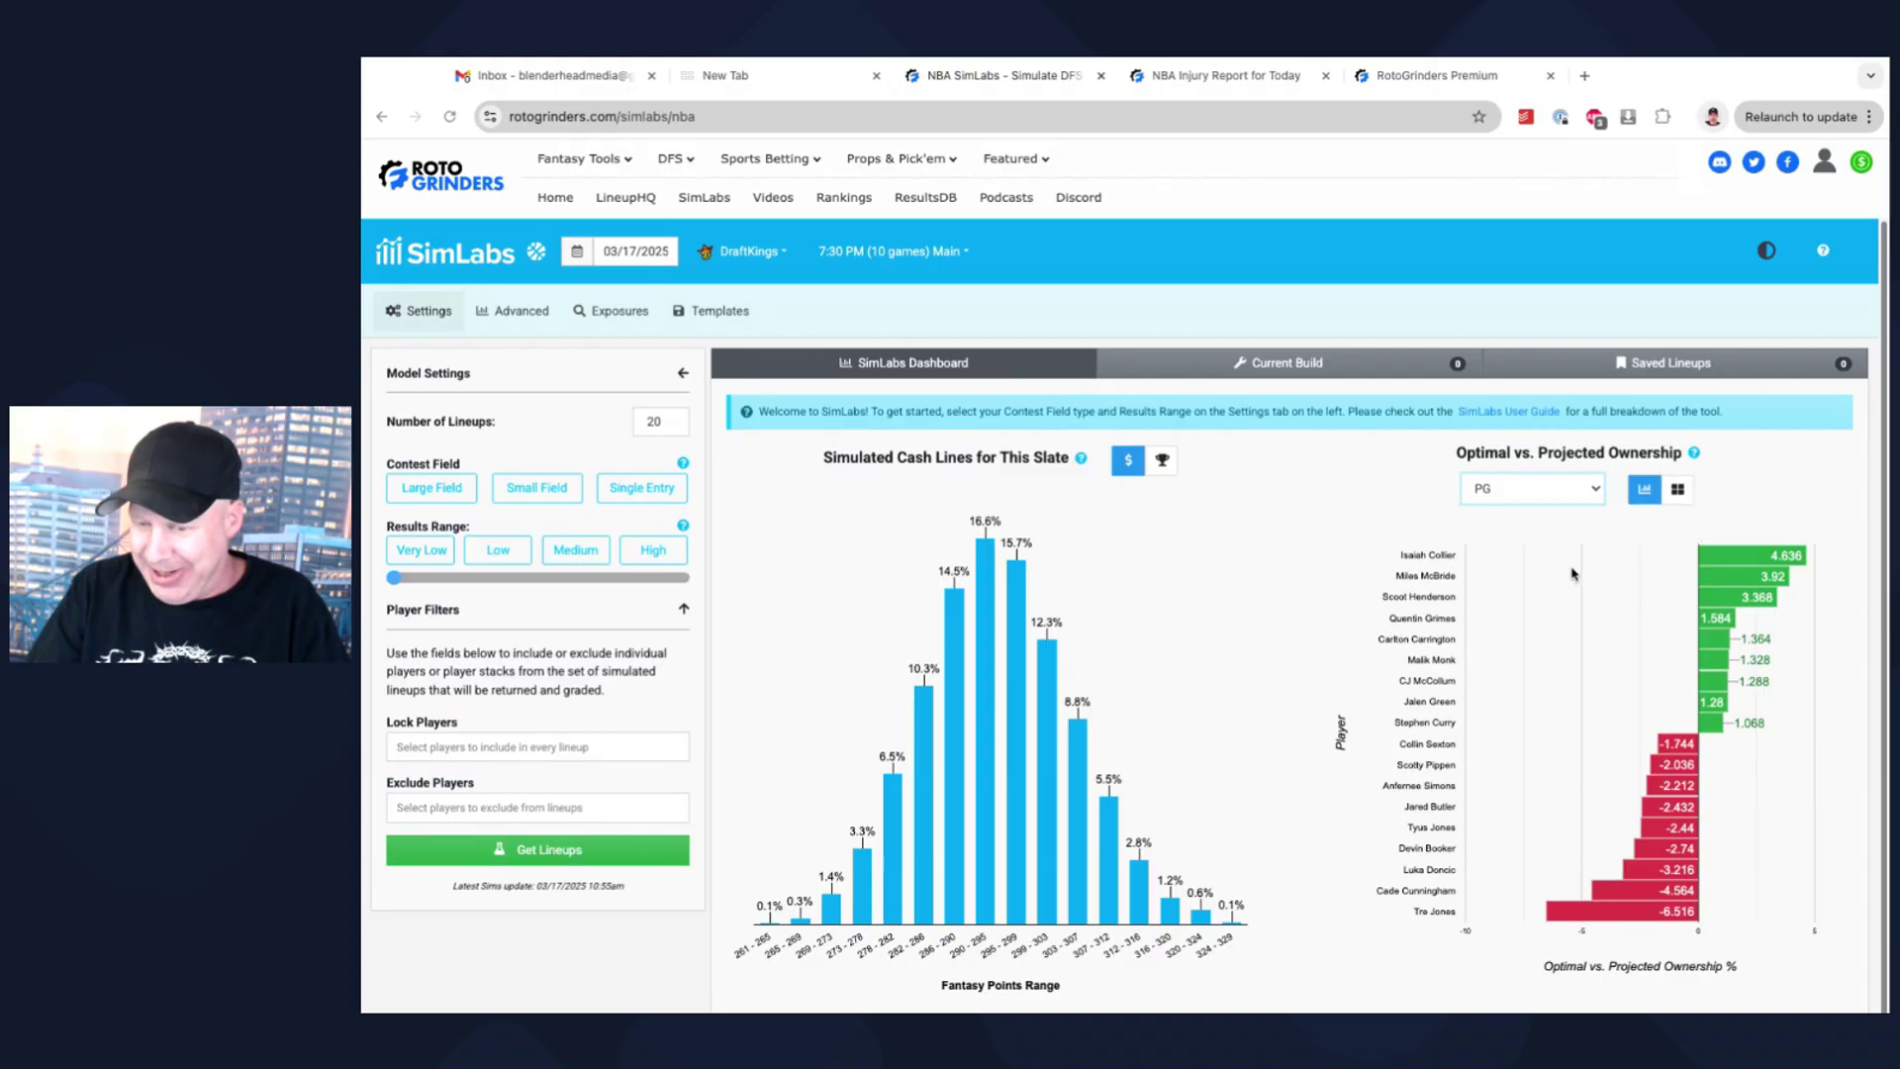
pyautogui.click(1497, 511)
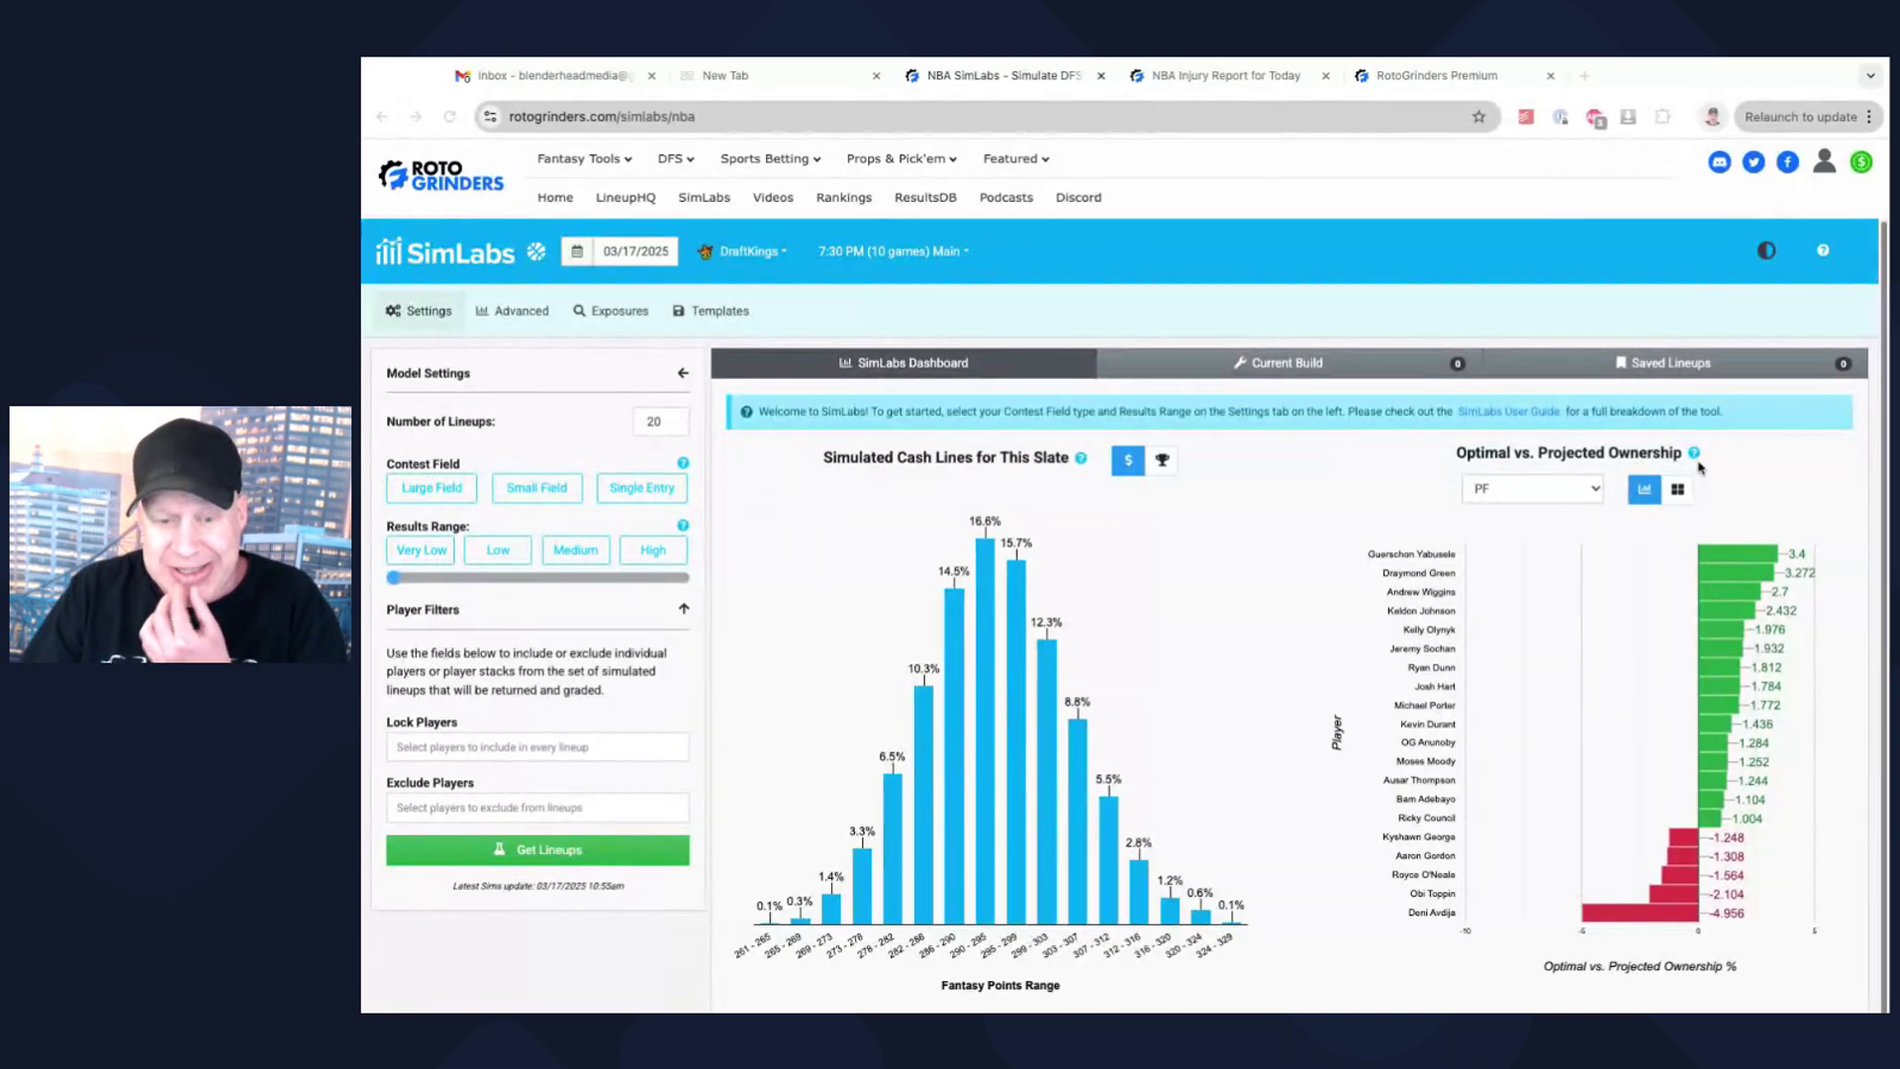
# - Set the number of lineups to 150 and the contest field to Large Field
pyautogui.click(658, 421)
pyautogui.press('BackSpace')
pyautogui.press('BackSpace')
pyautogui.write('150')
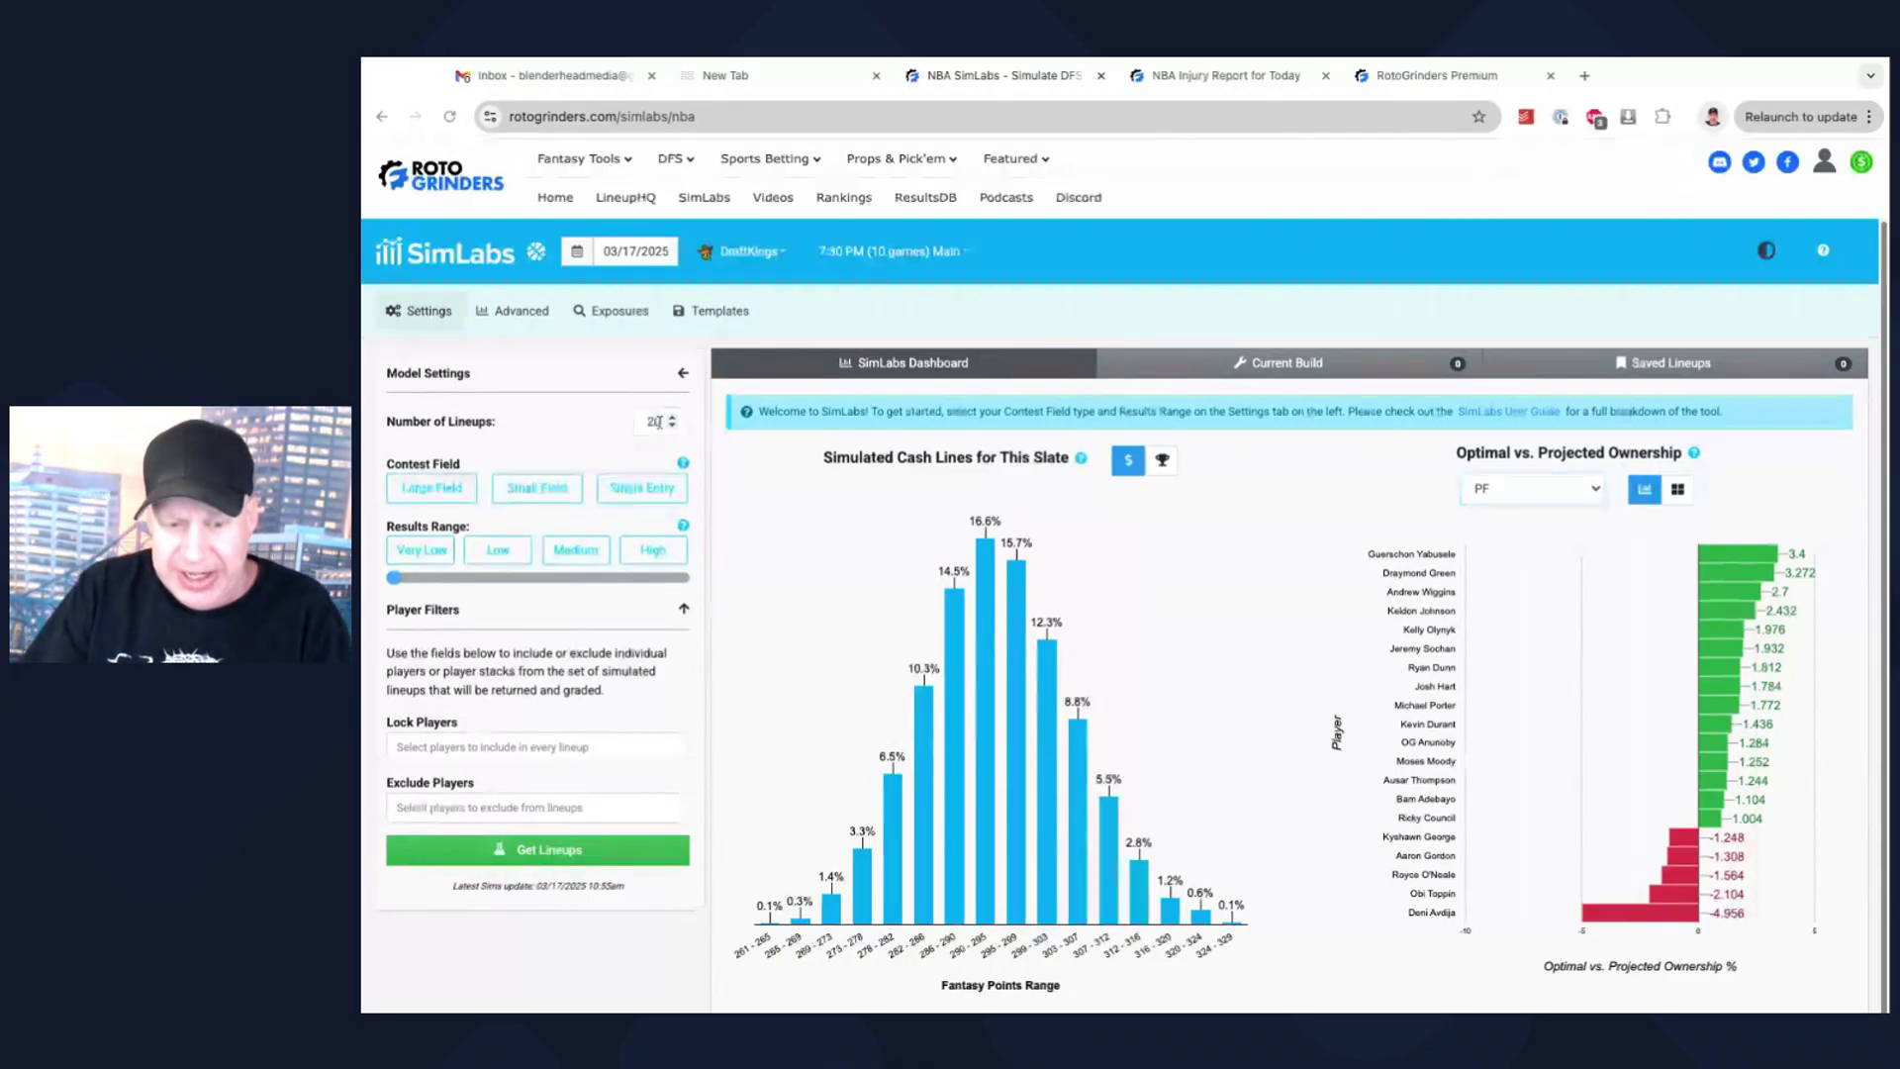
pyautogui.click(431, 491)
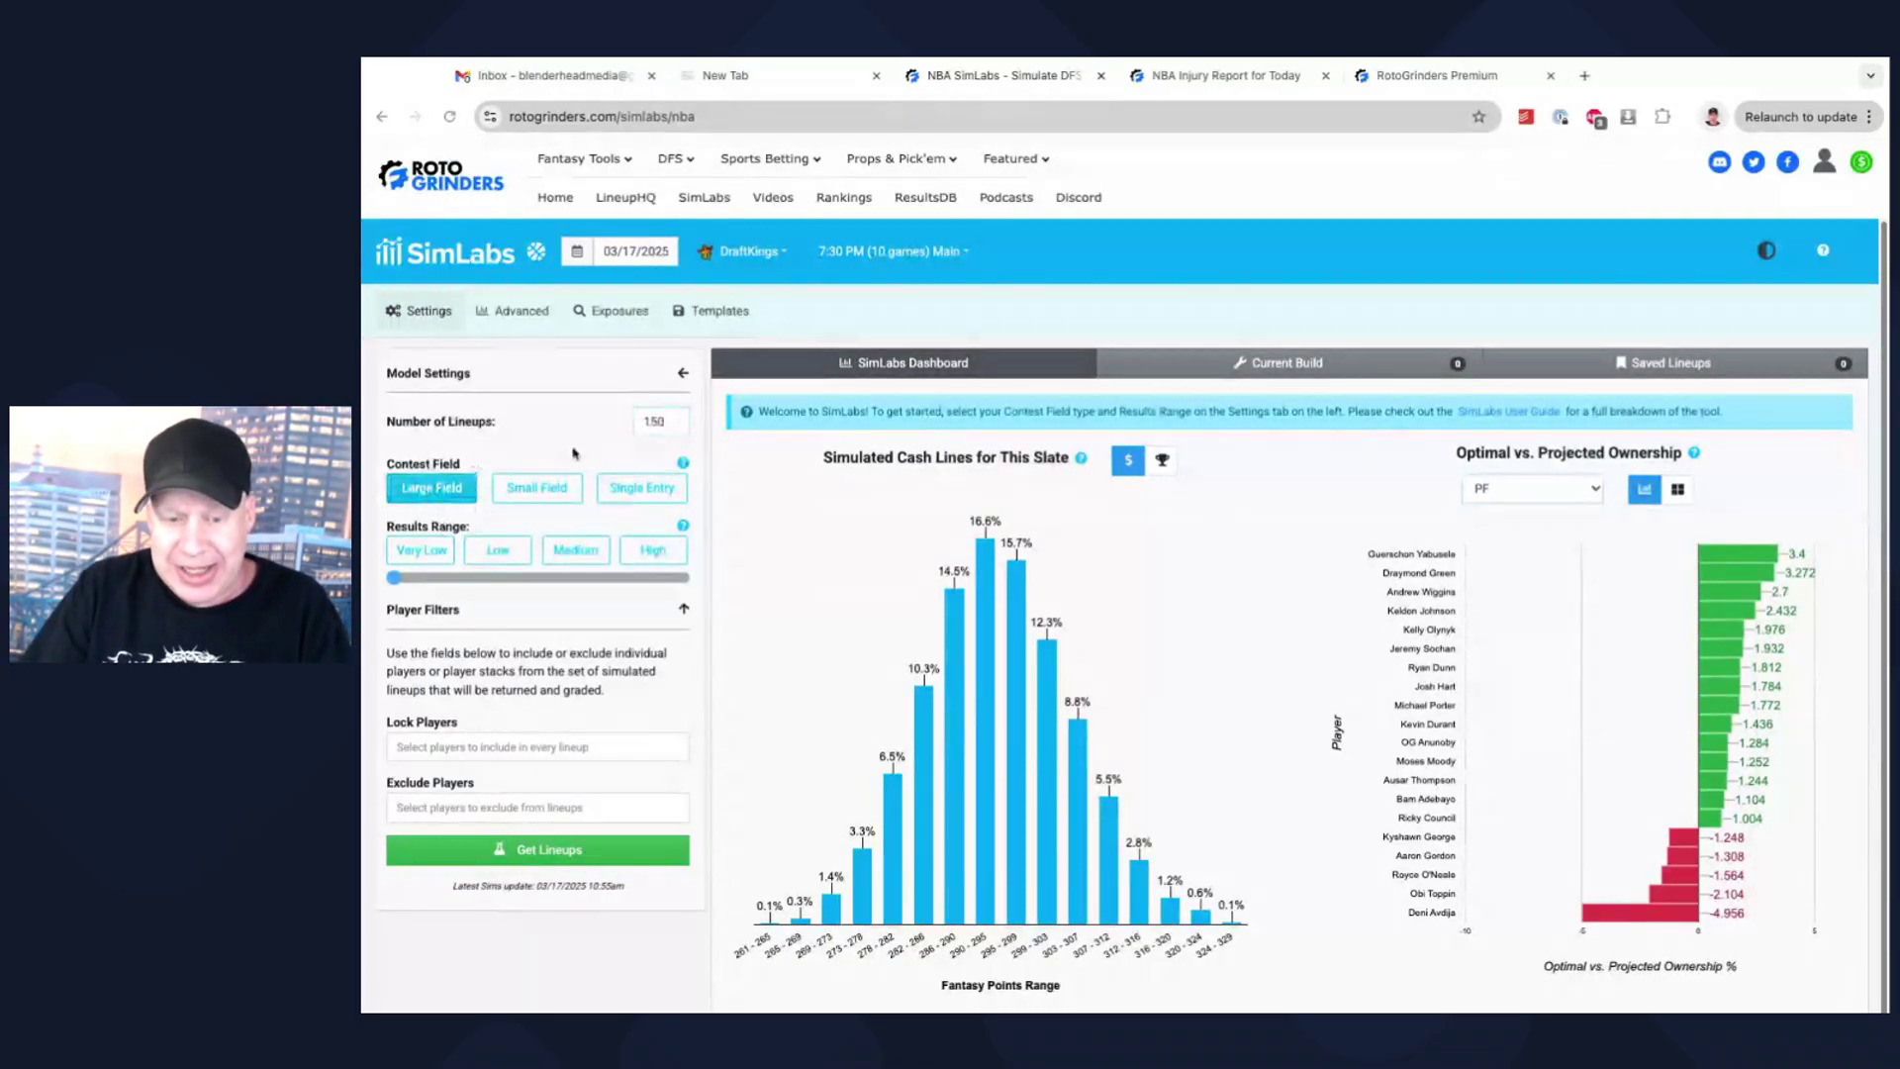
# - Set the results range to Low and generate the lineups
pyautogui.click(505, 553)
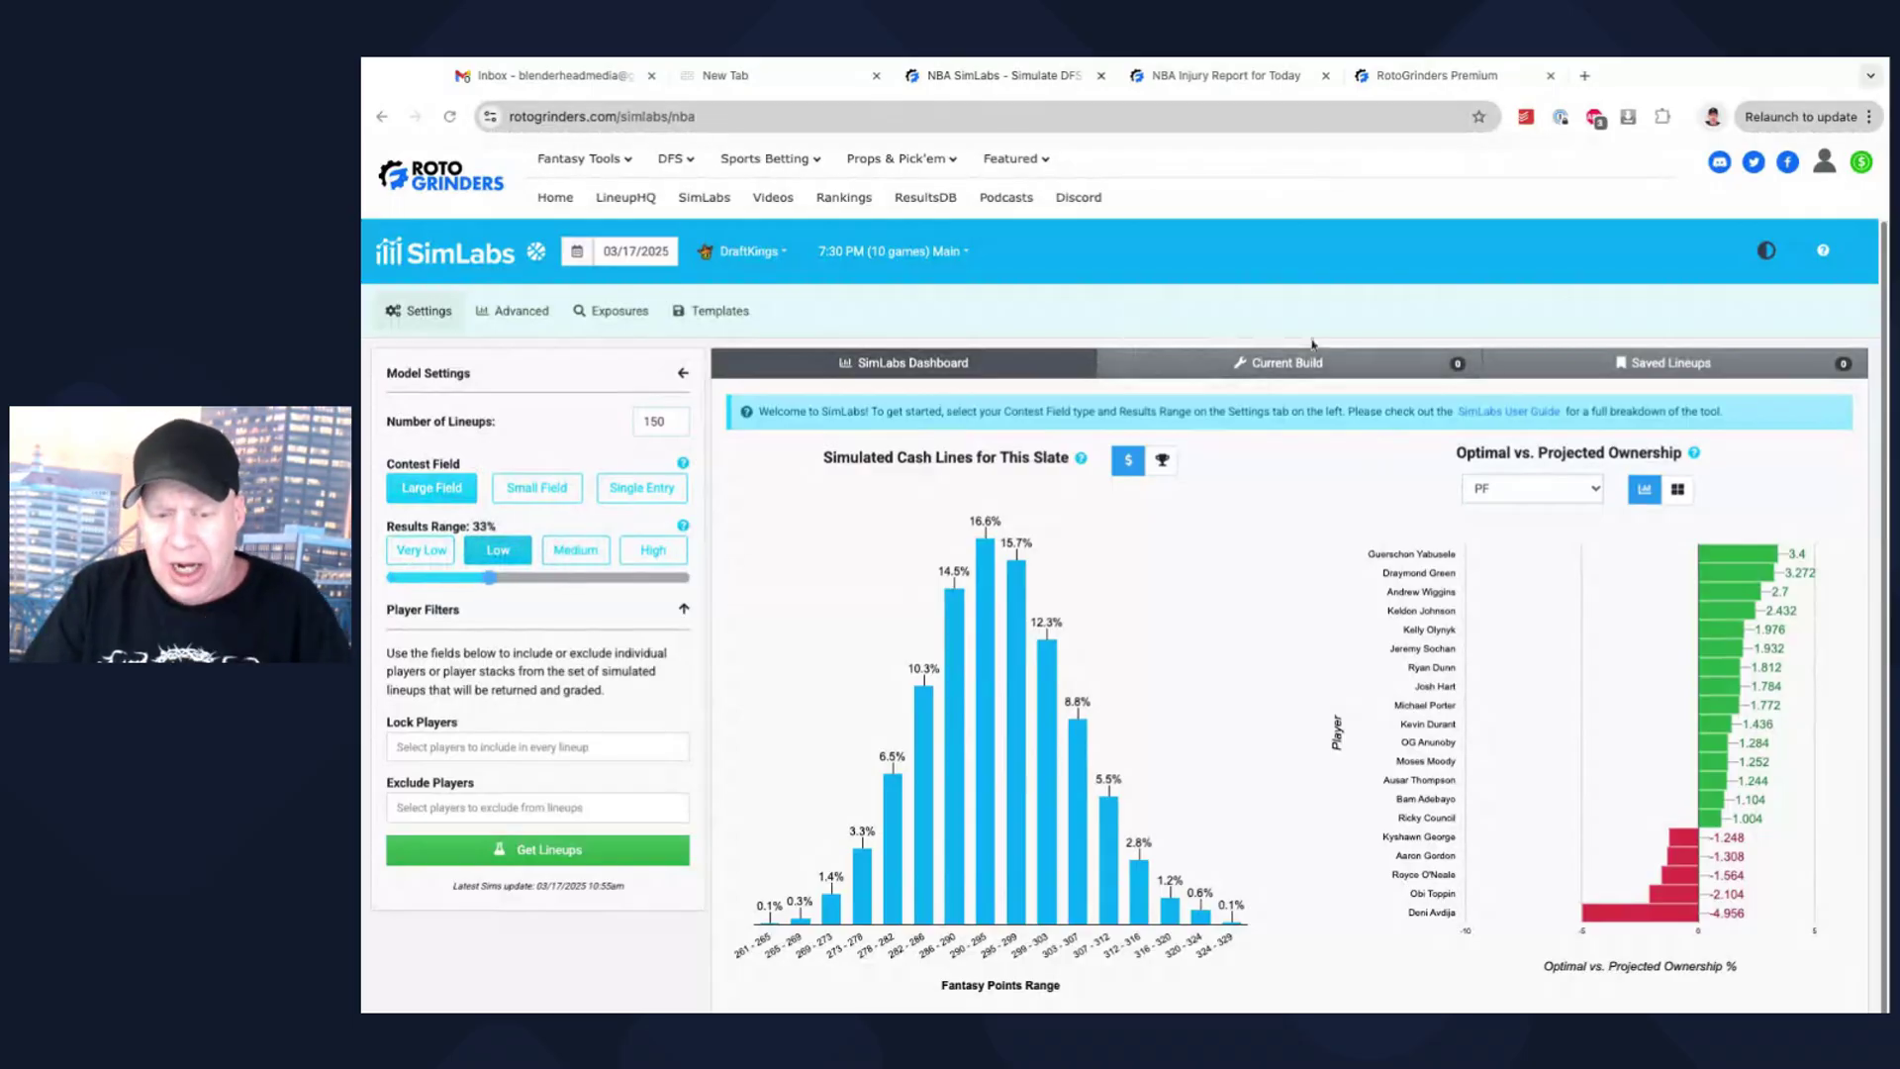
pyautogui.click(658, 554)
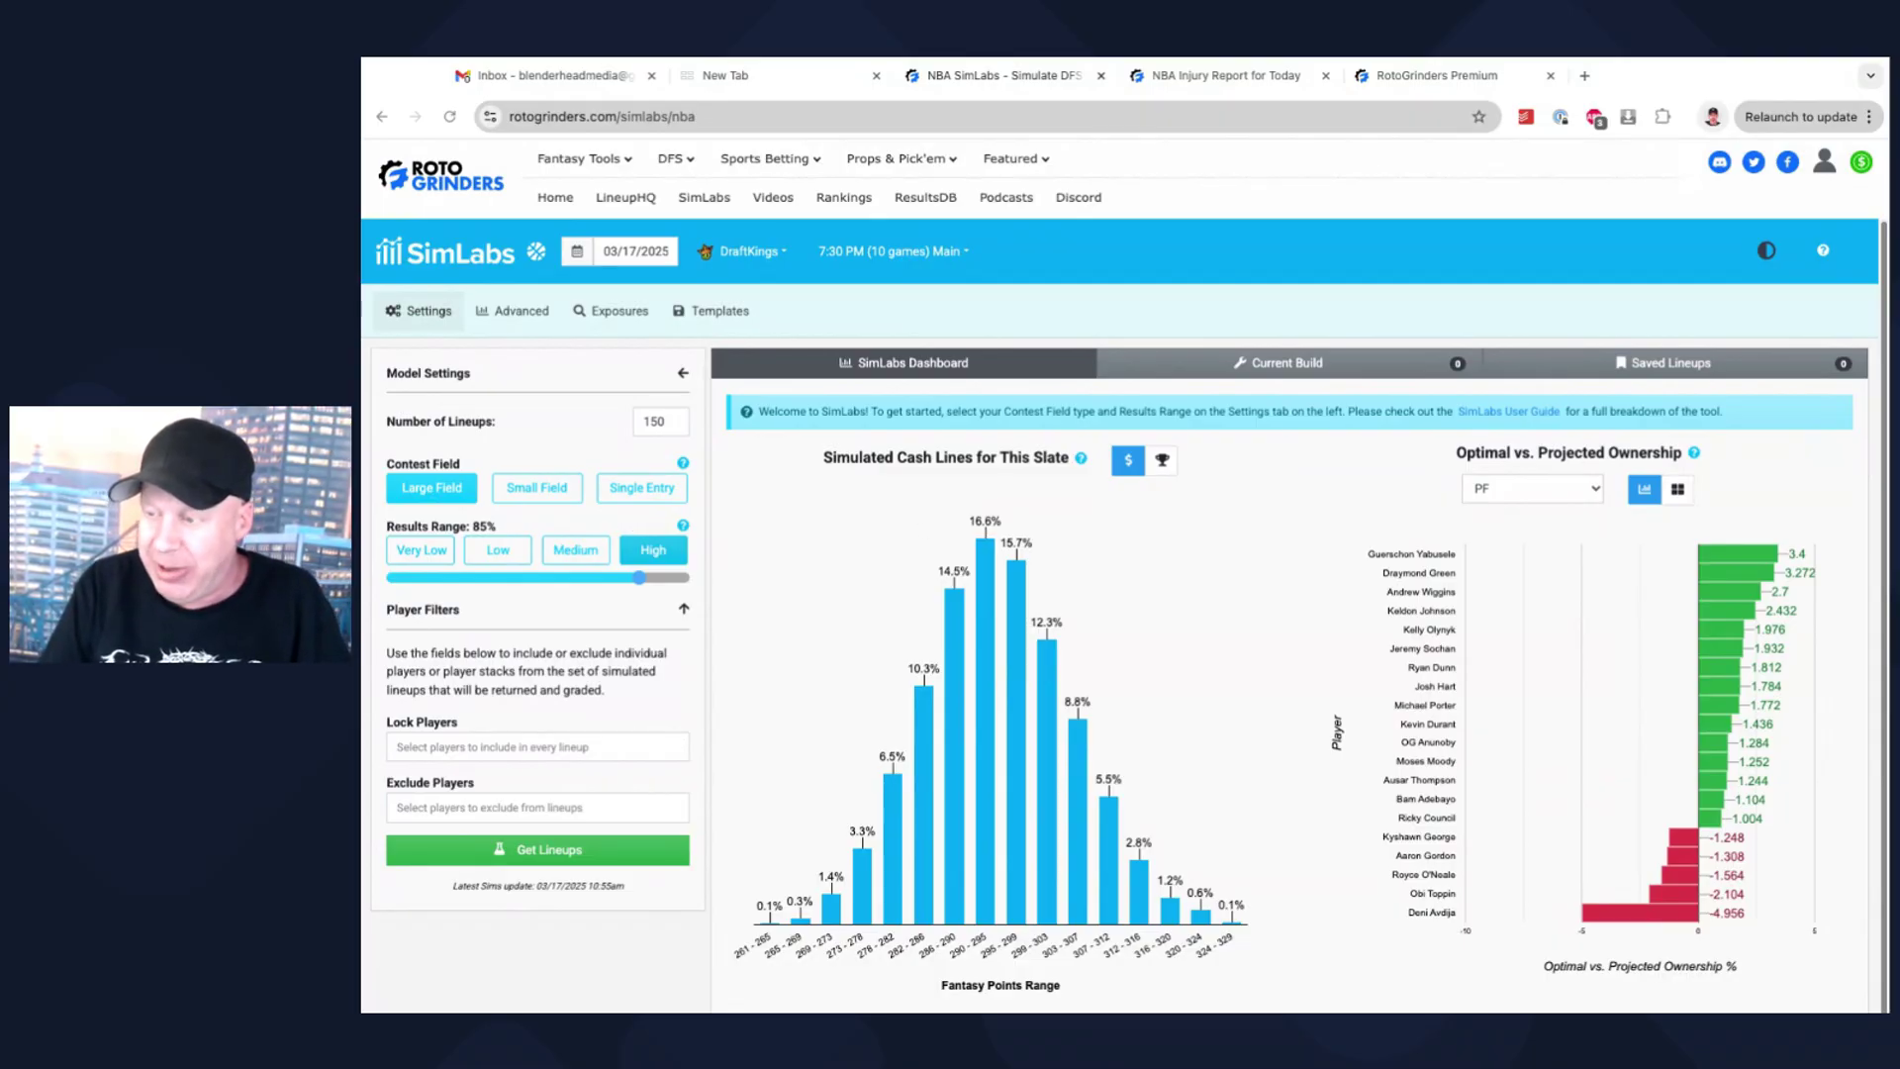
pyautogui.moveTo(1750, 555)
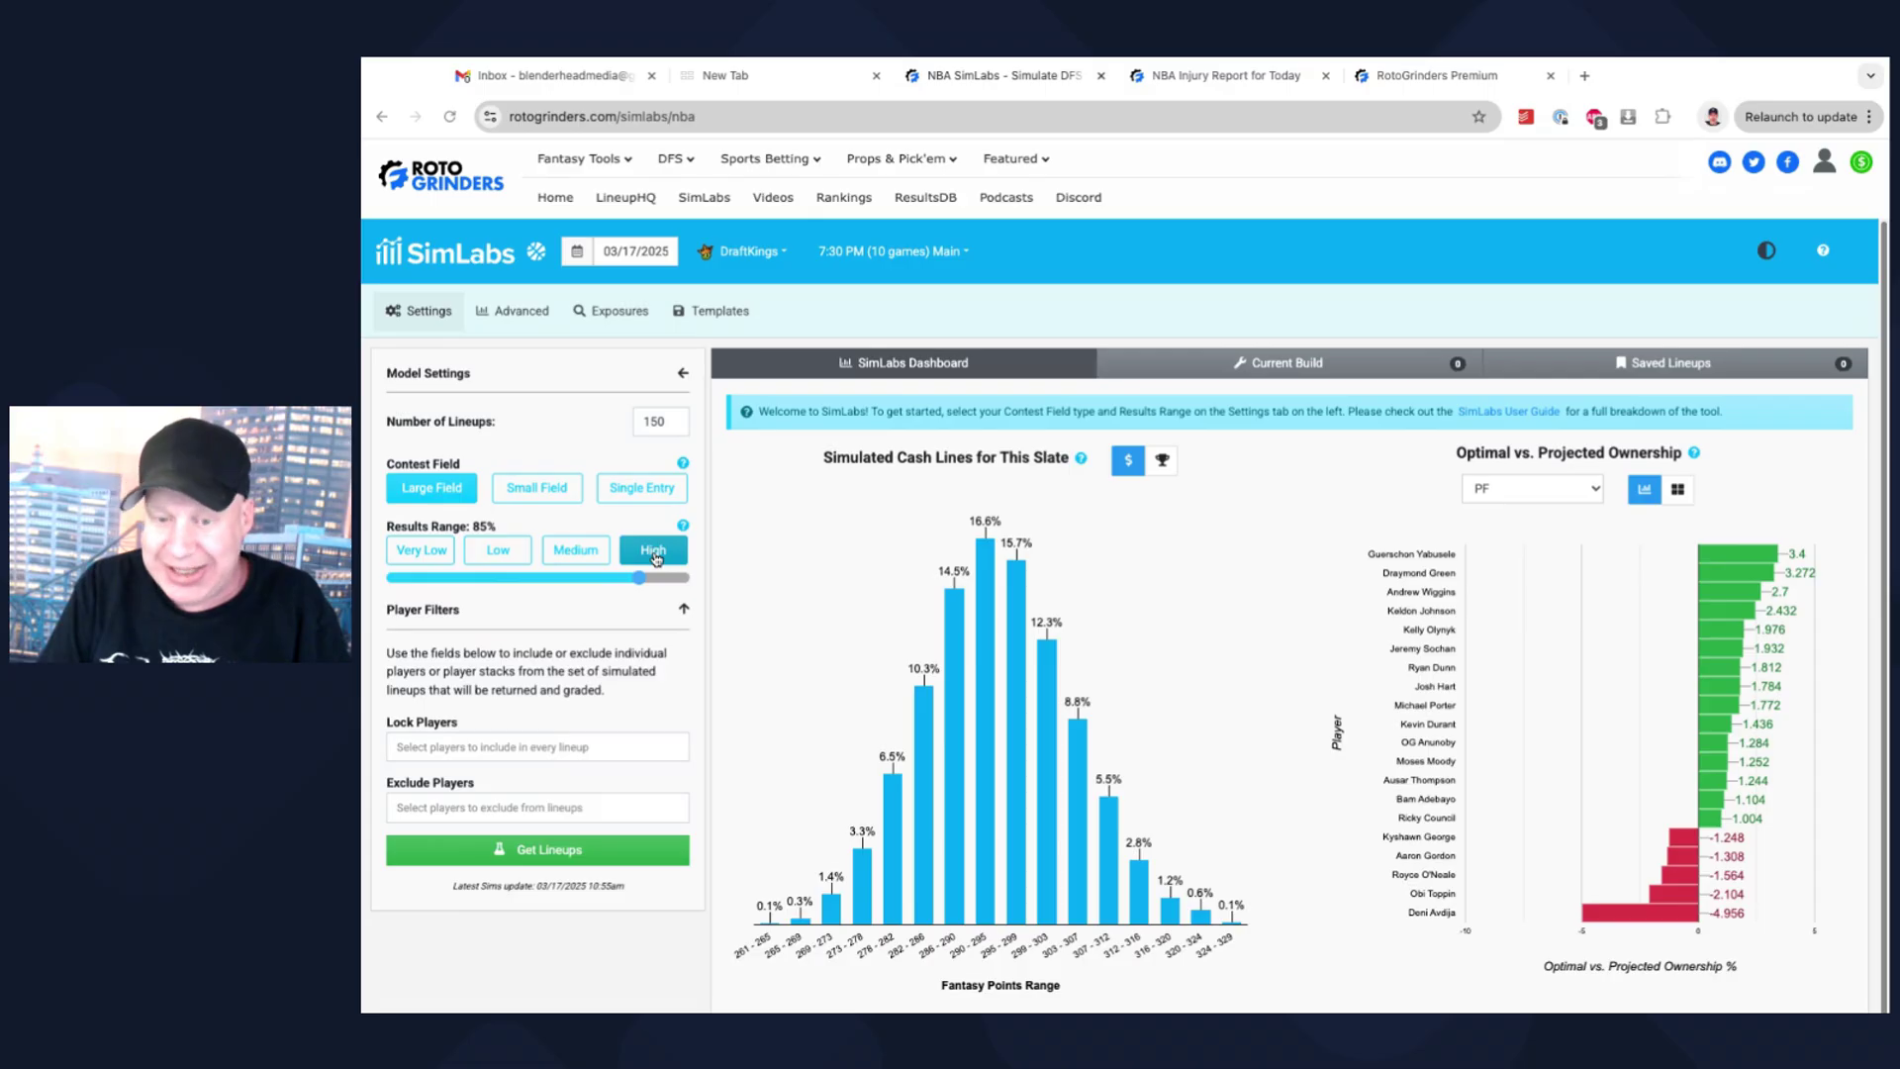
pyautogui.click(498, 550)
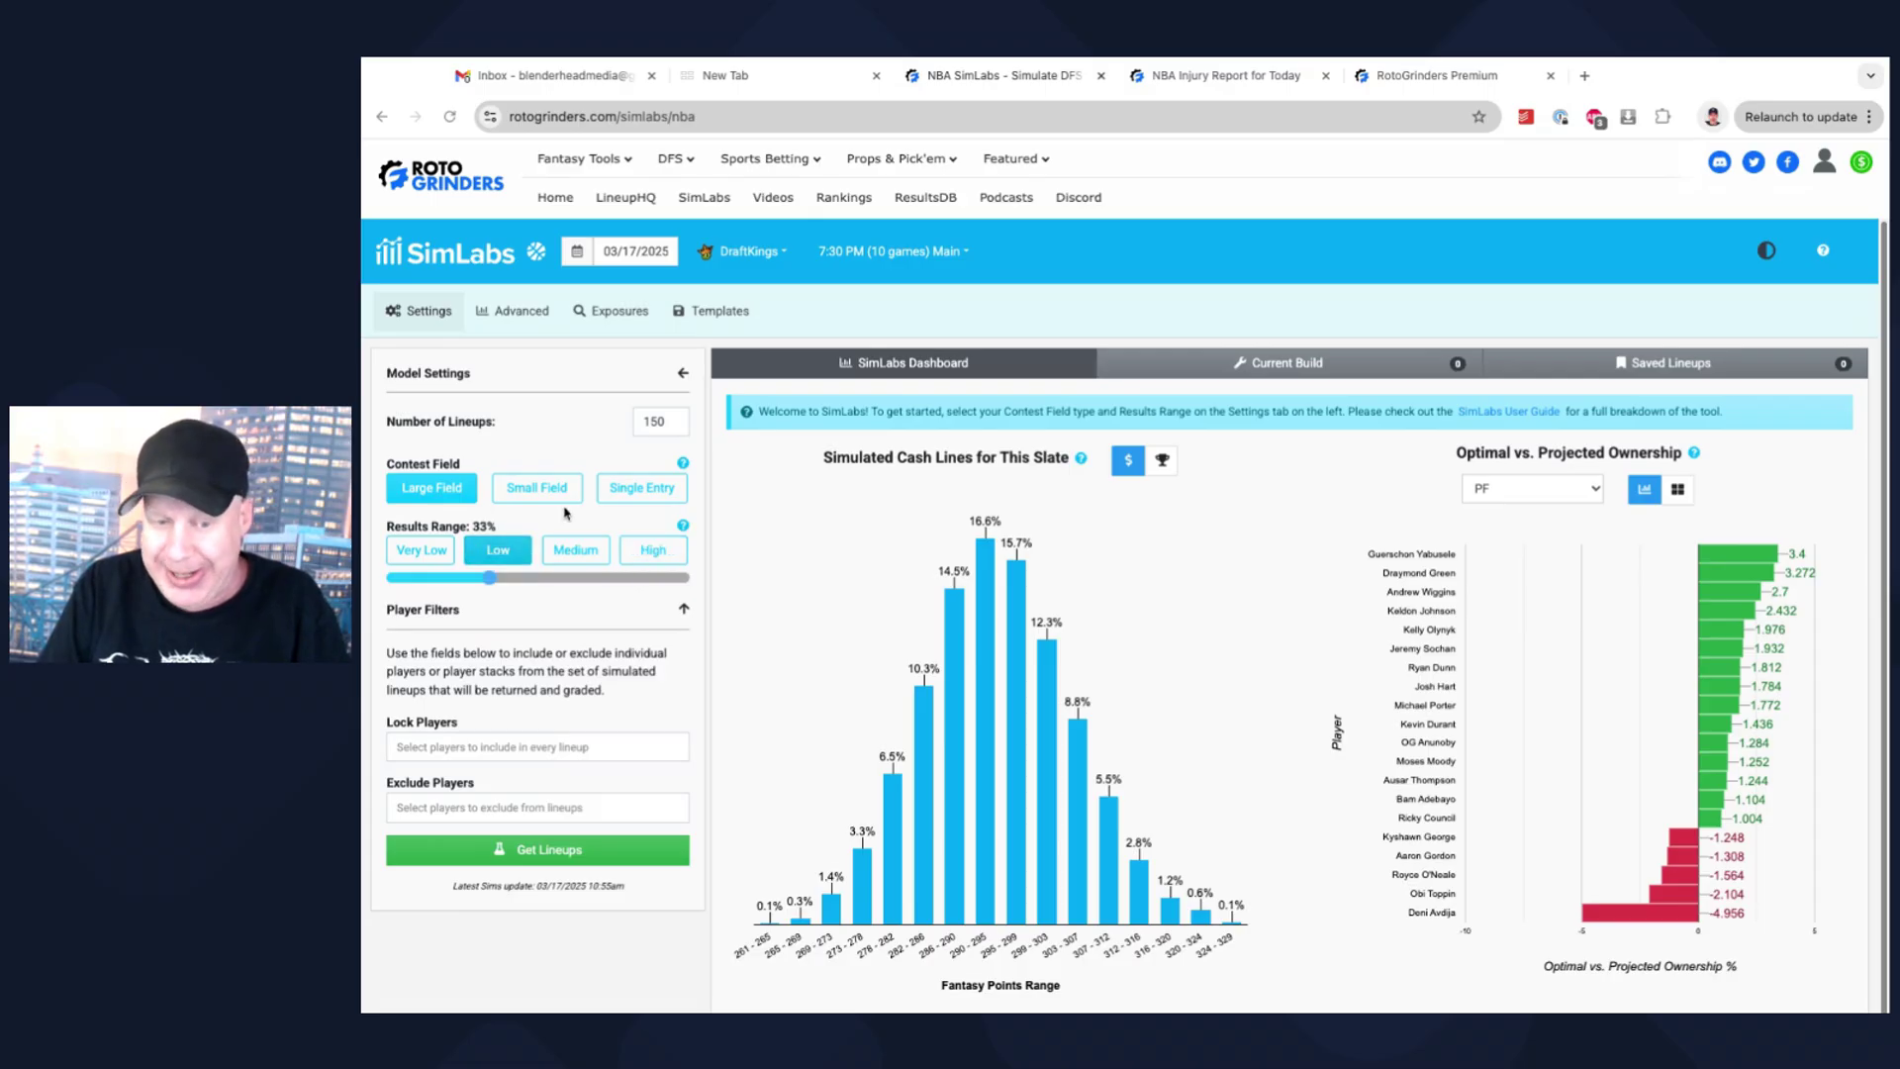
pyautogui.click(567, 851)
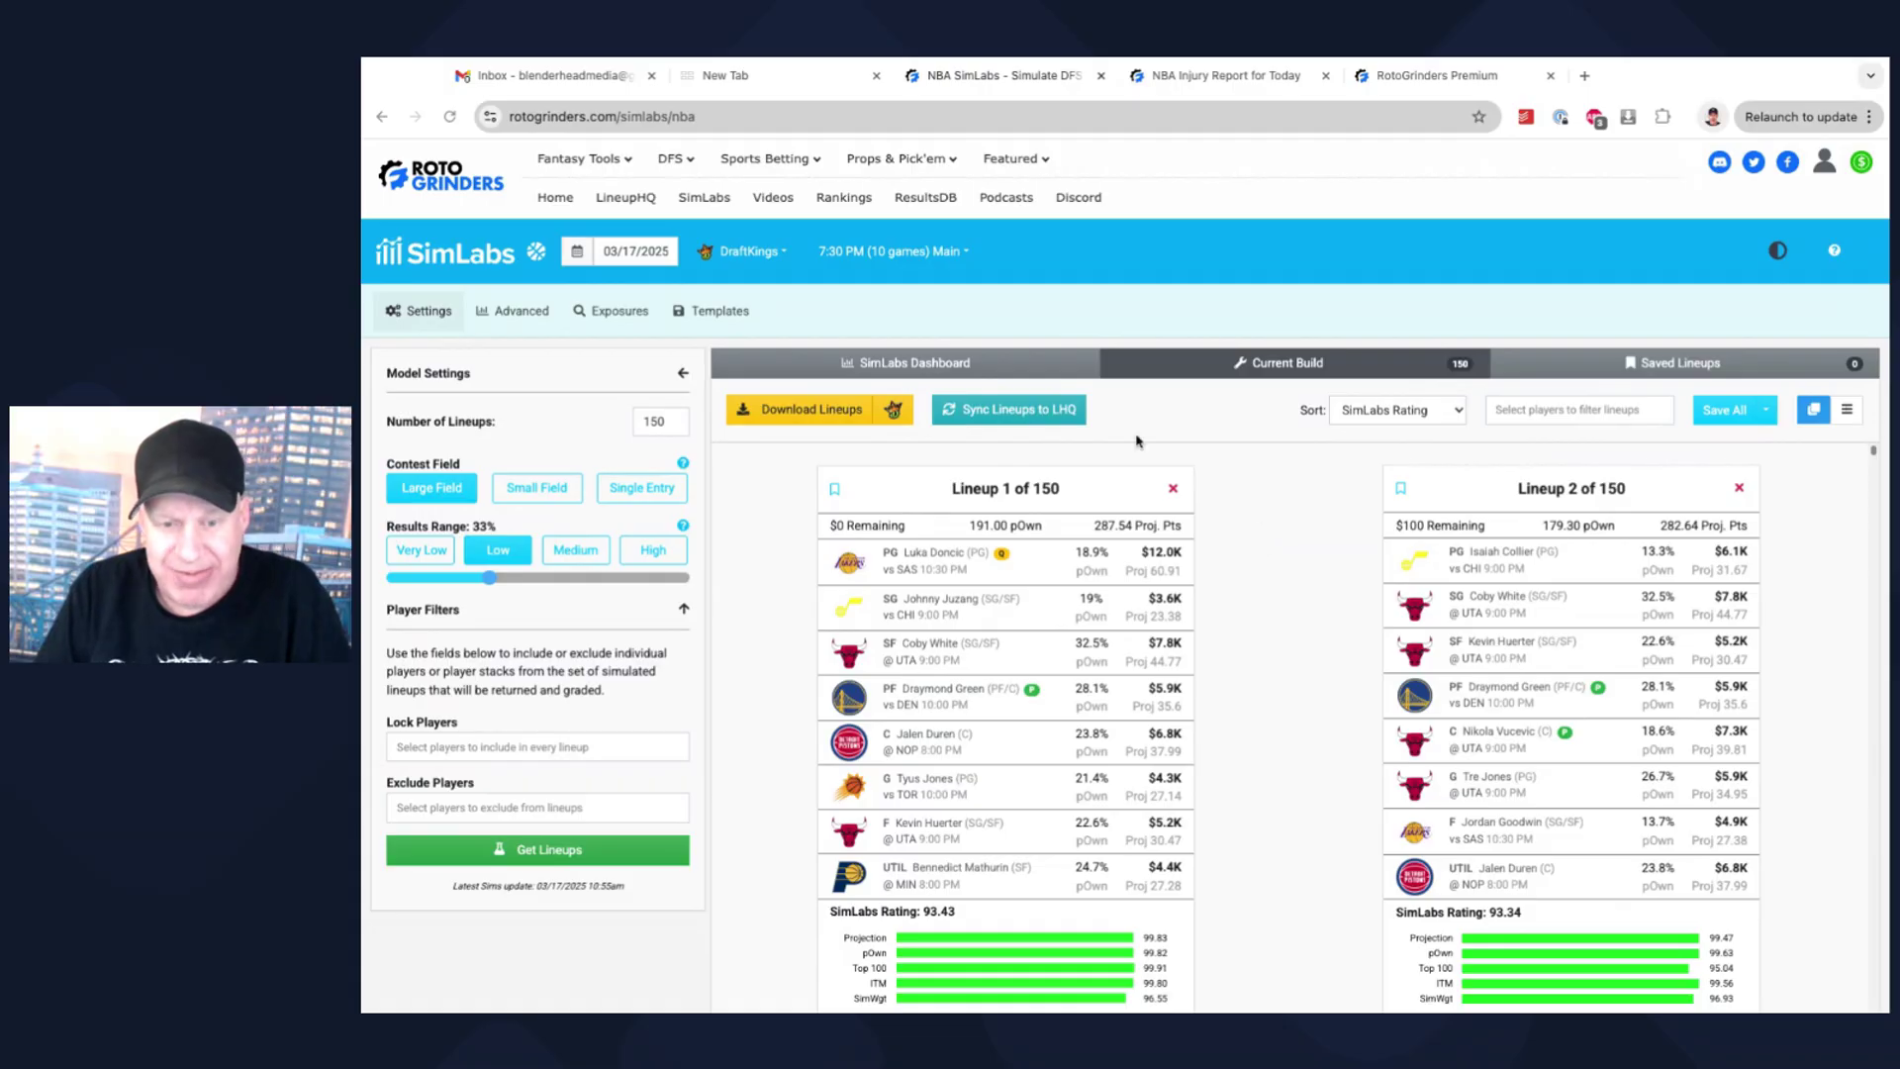
# - Check the player exposures of the build and the optimal versus projected ownership for centers (C)
pyautogui.click(618, 317)
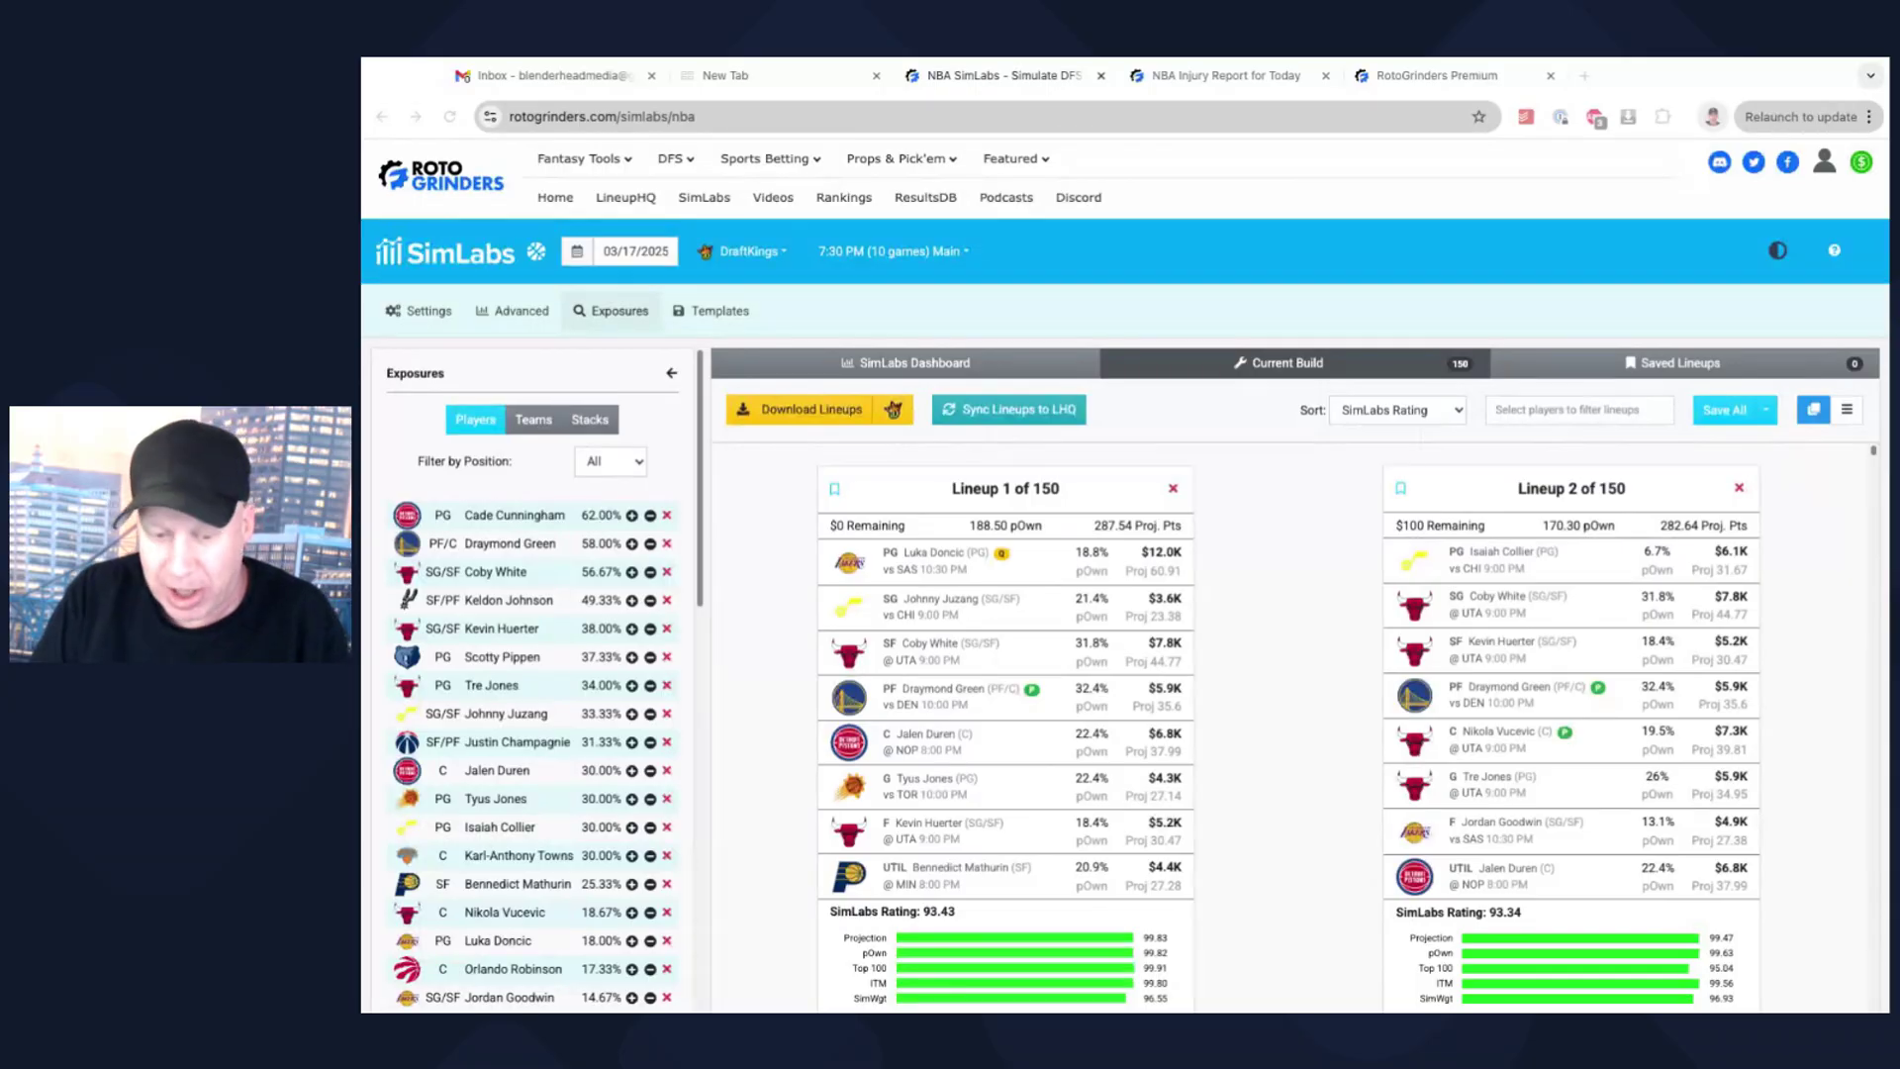
pyautogui.click(770, 158)
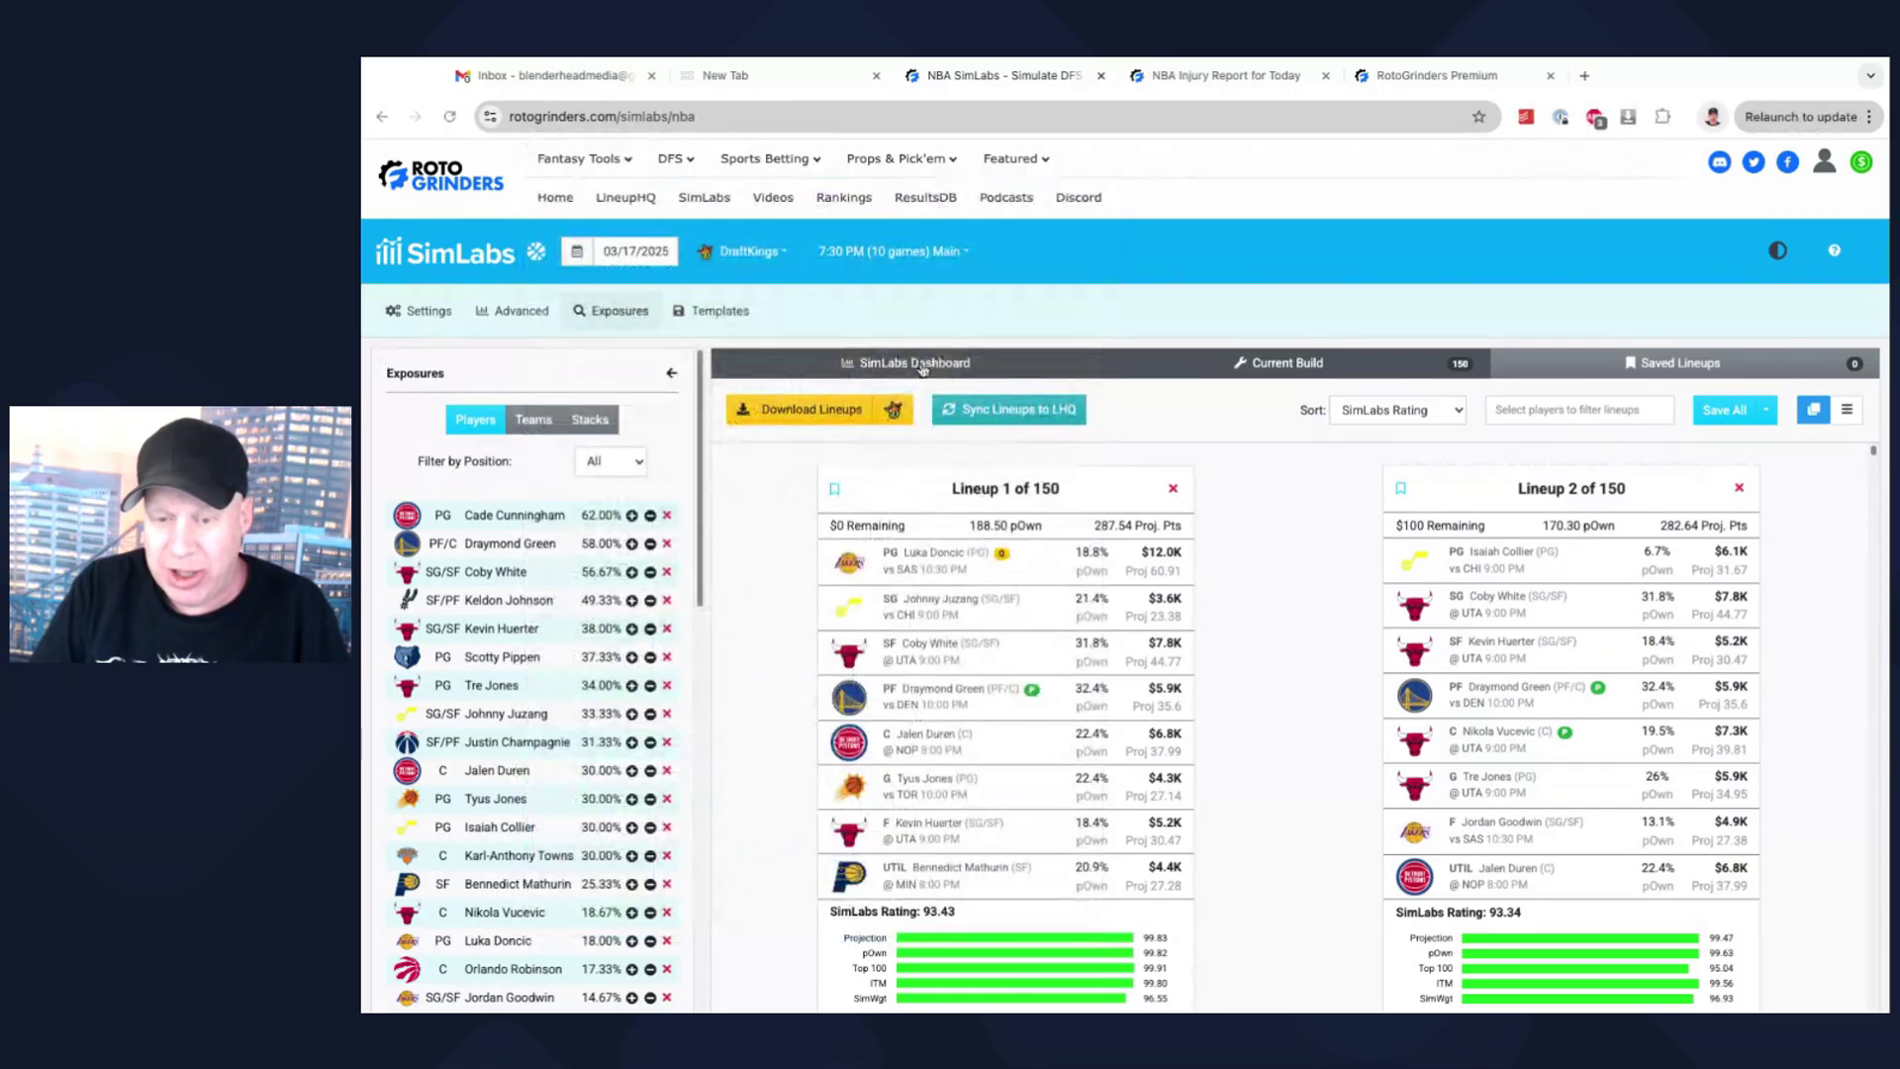
pyautogui.click(999, 372)
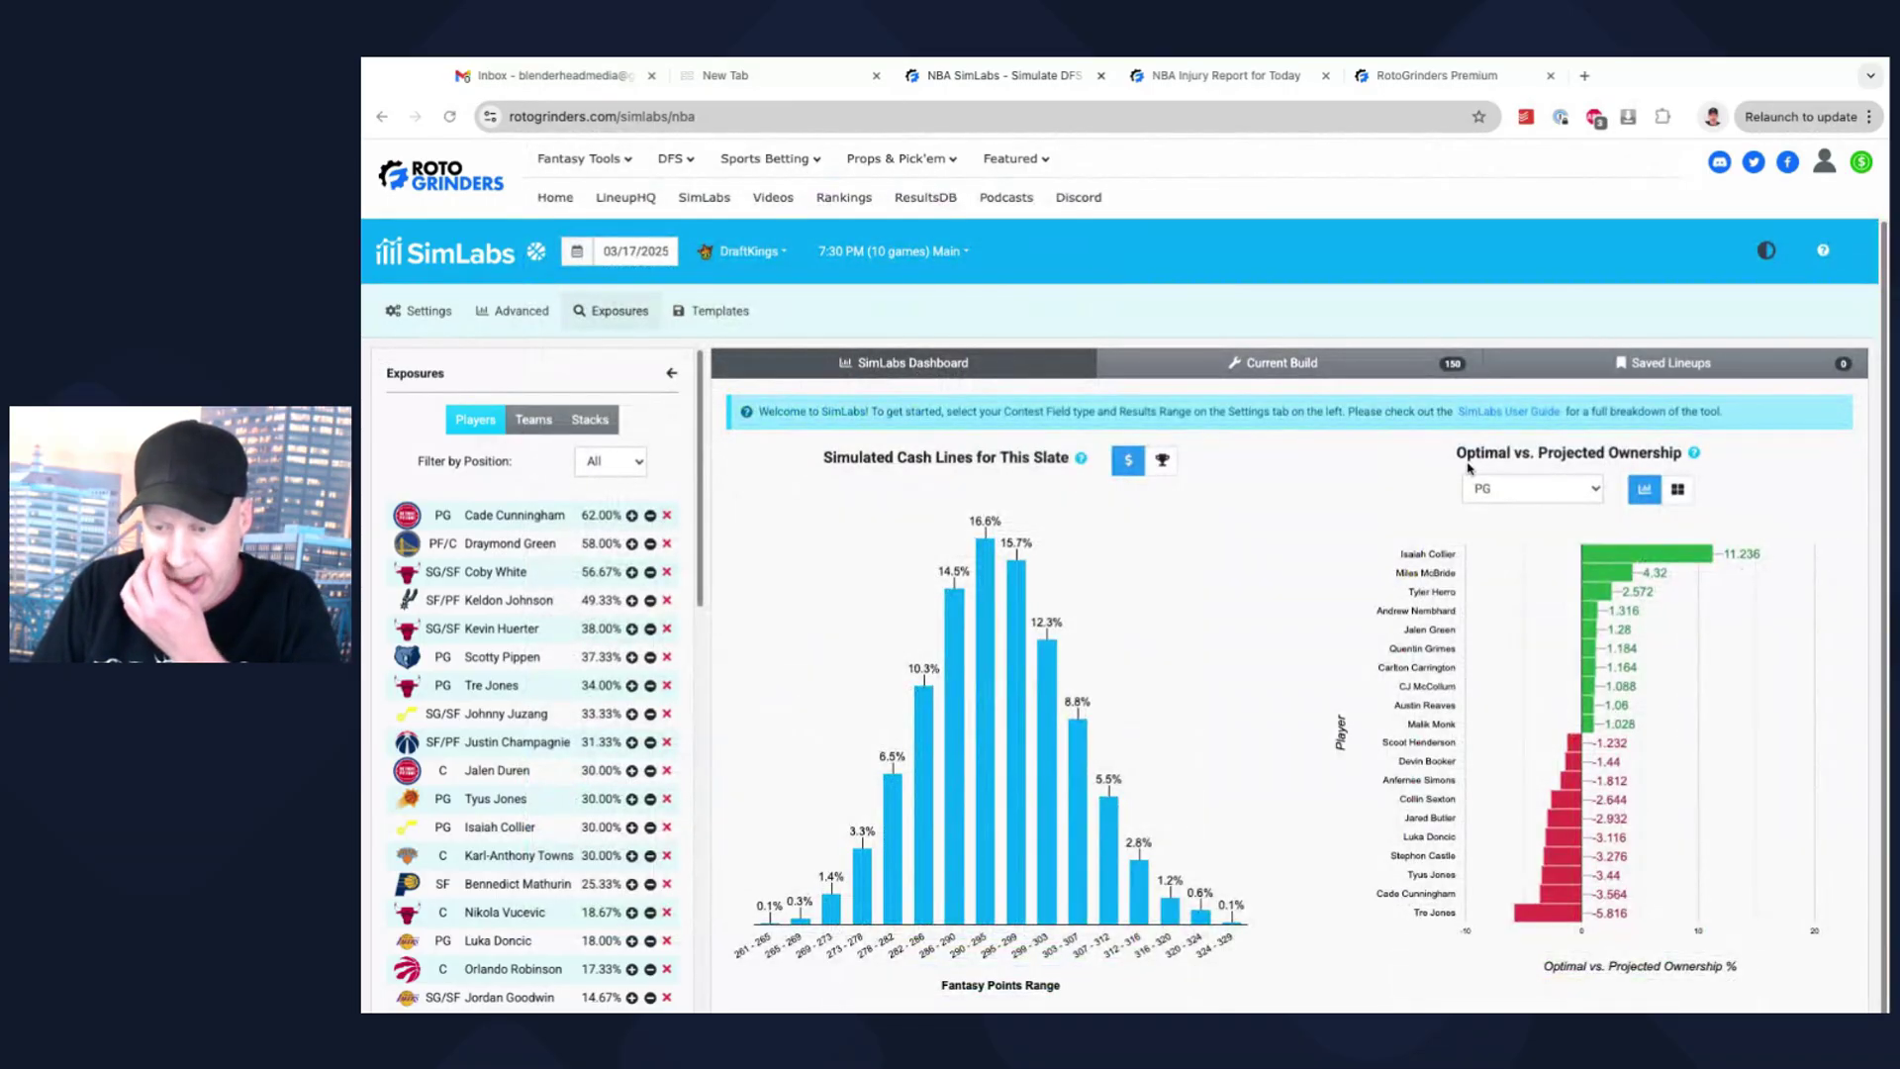
pyautogui.click(1525, 589)
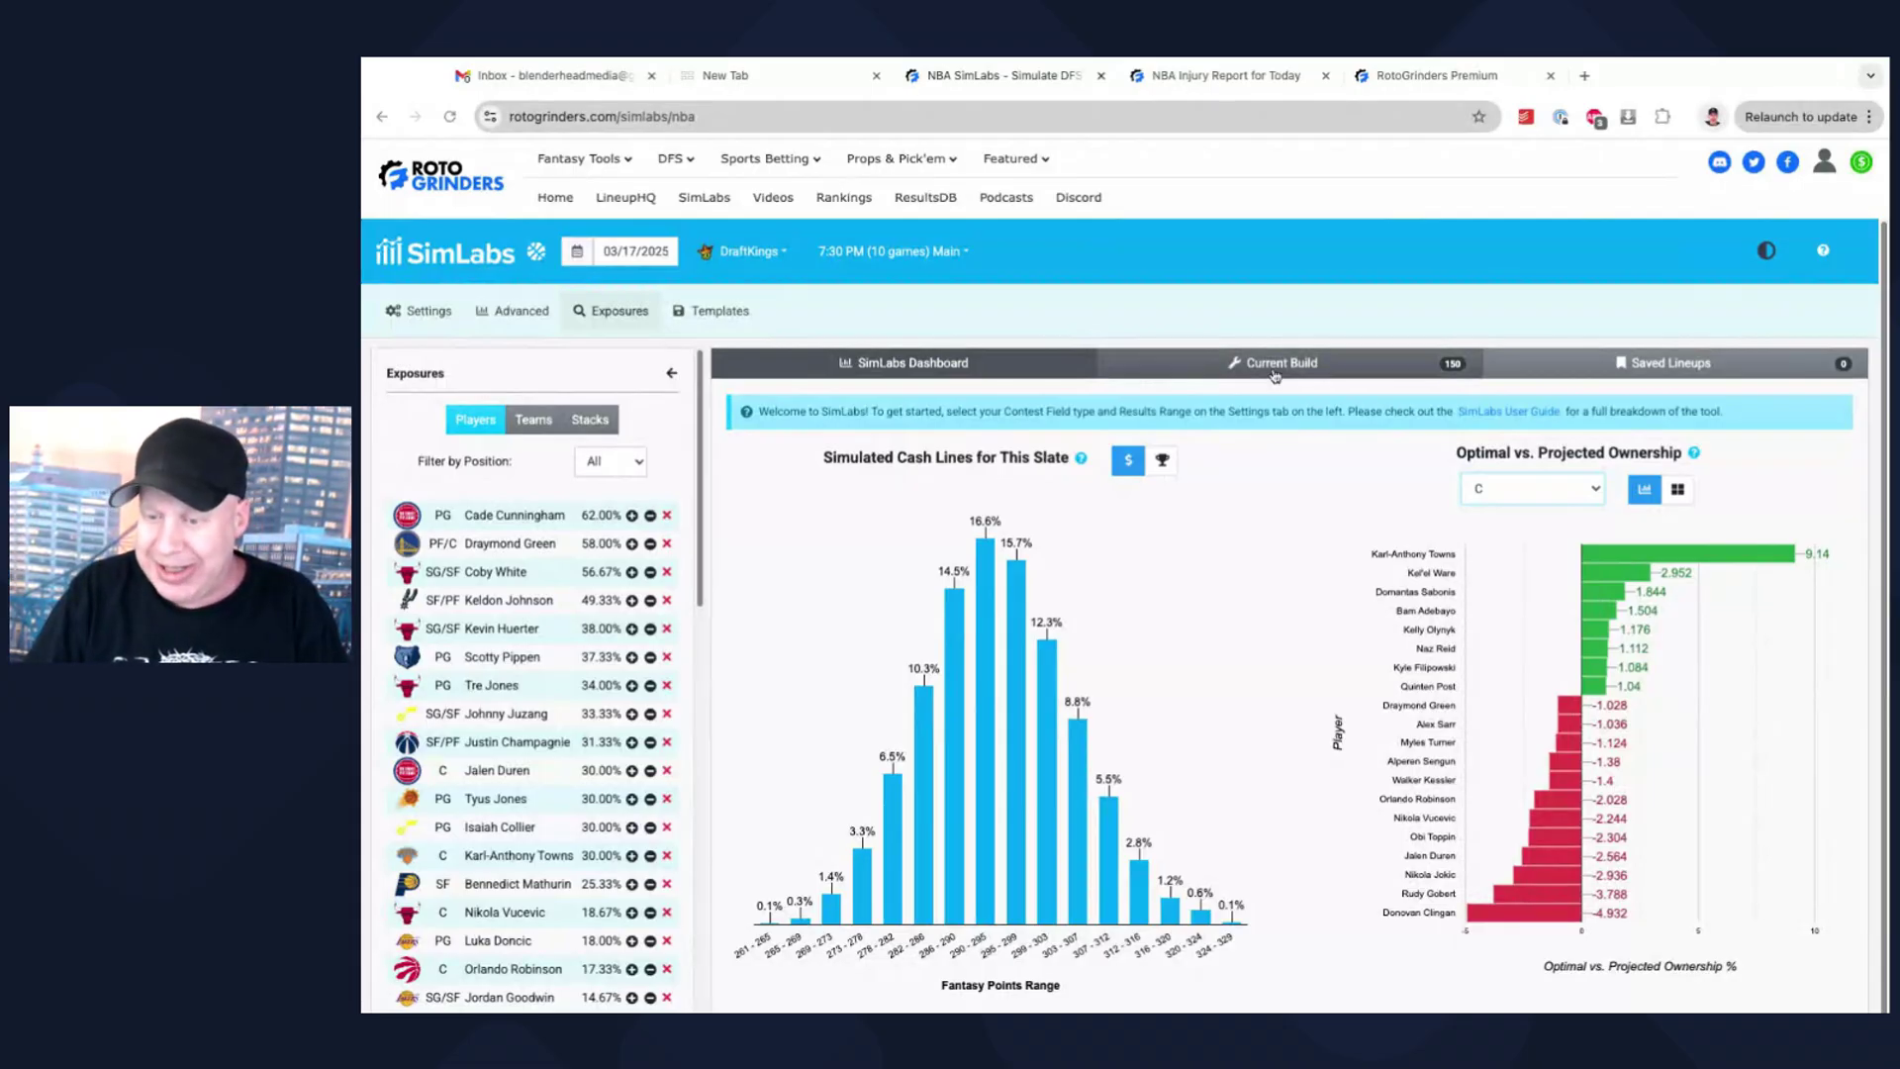
pyautogui.moveTo(1799, 567)
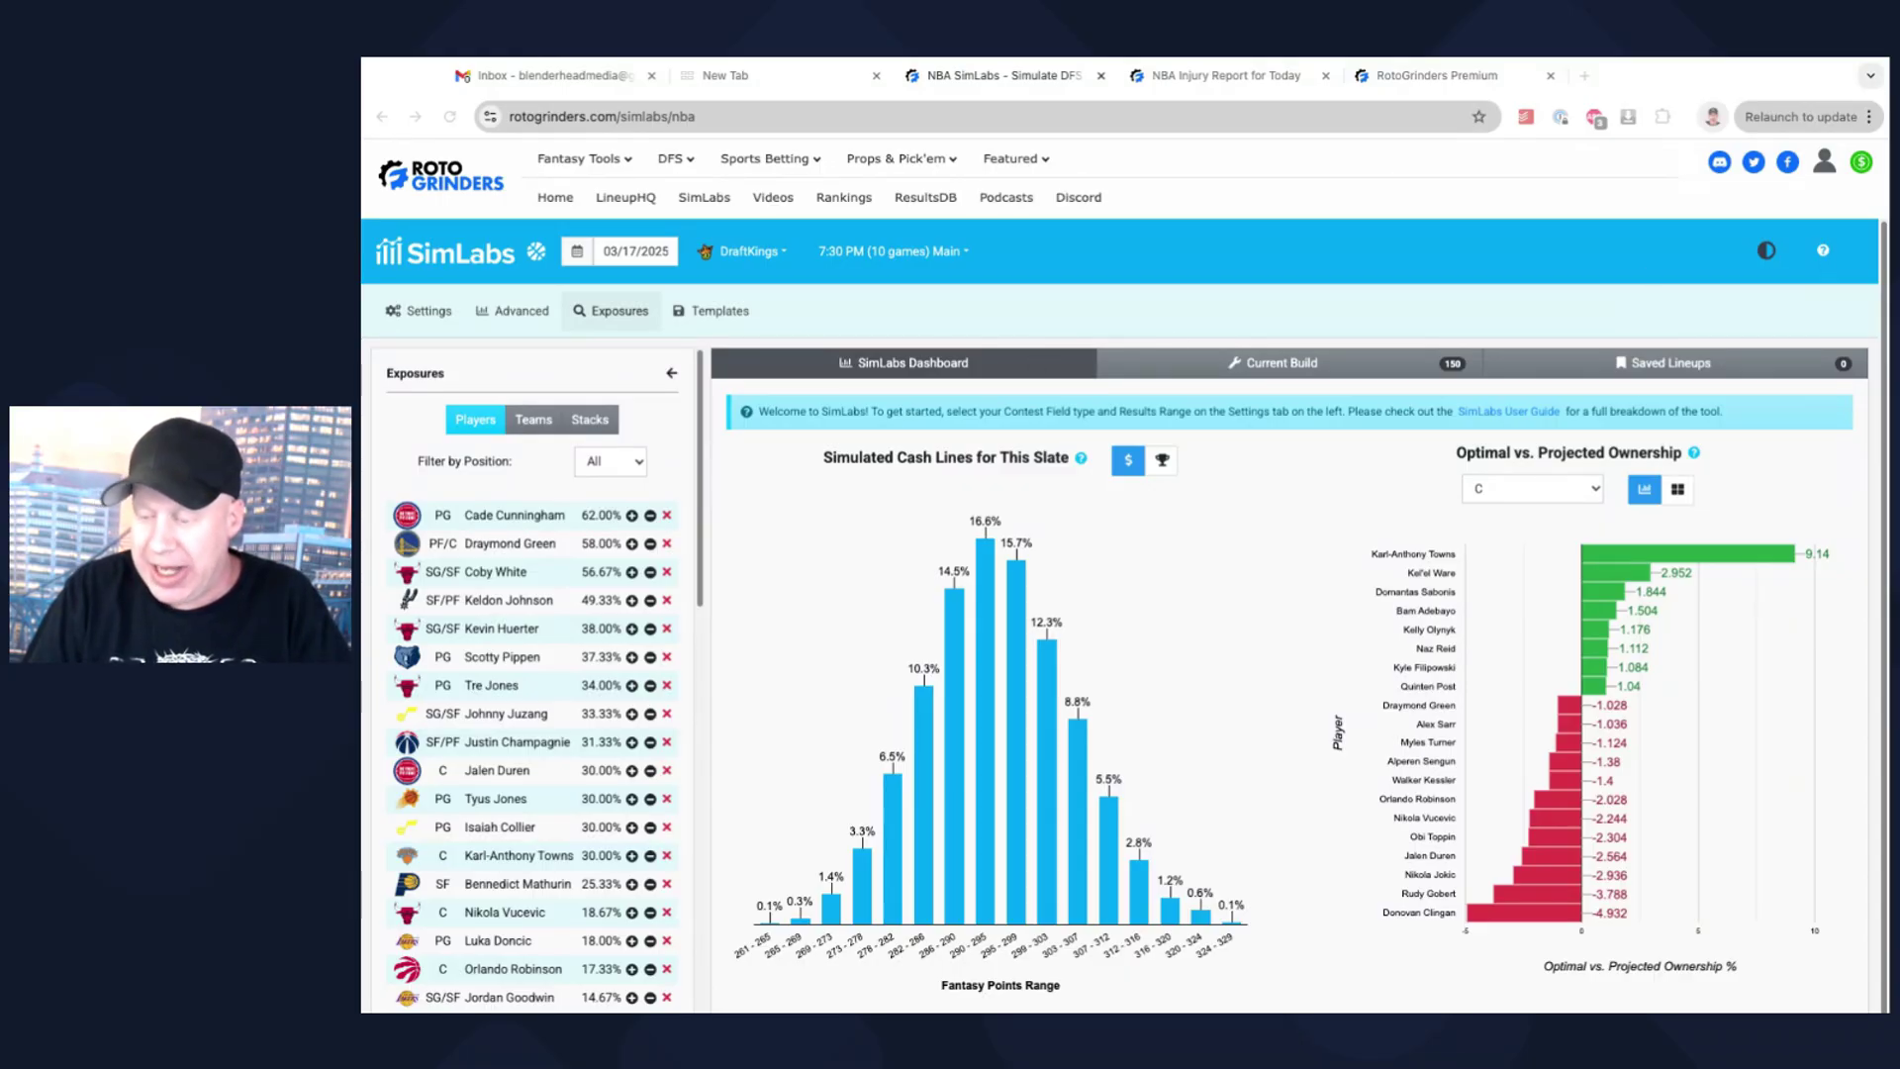
# - Lock Karl-Anthony Towns into every lineup in the model settings
pyautogui.click(429, 313)
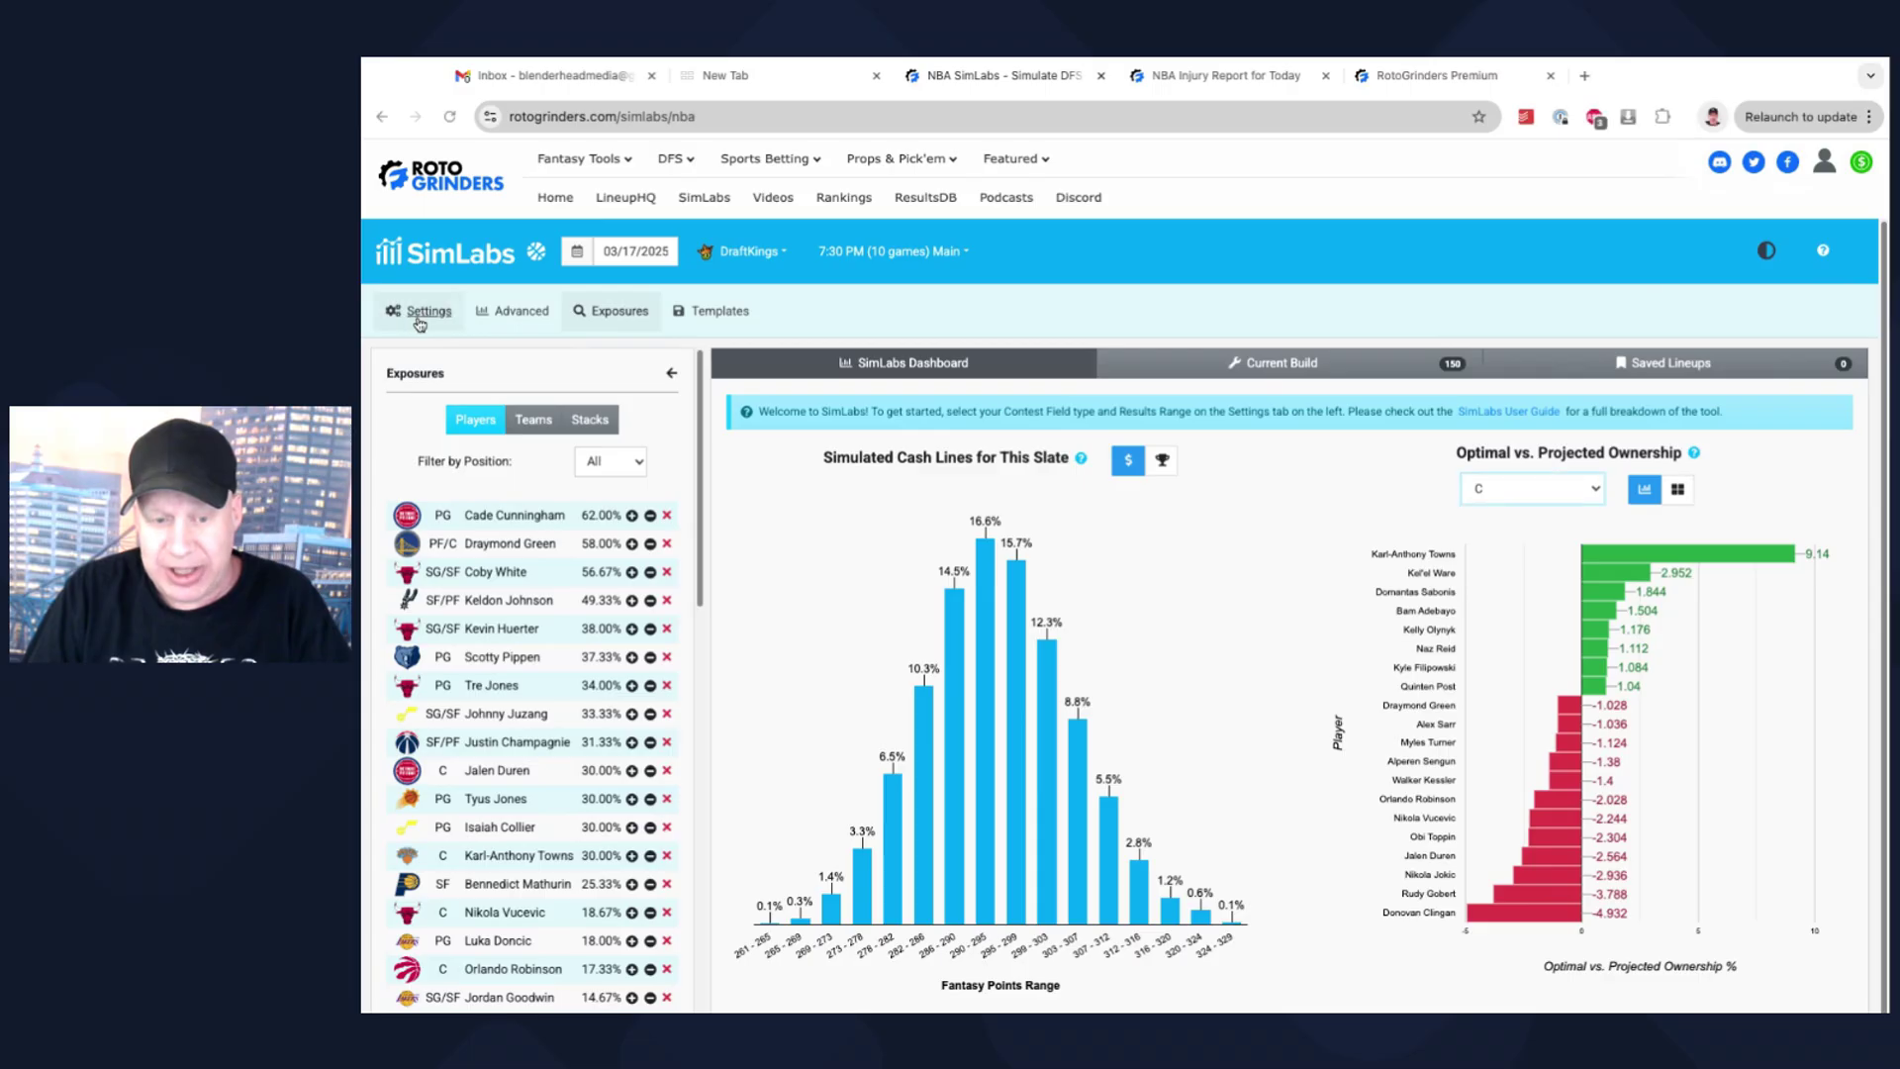
pyautogui.click(511, 747)
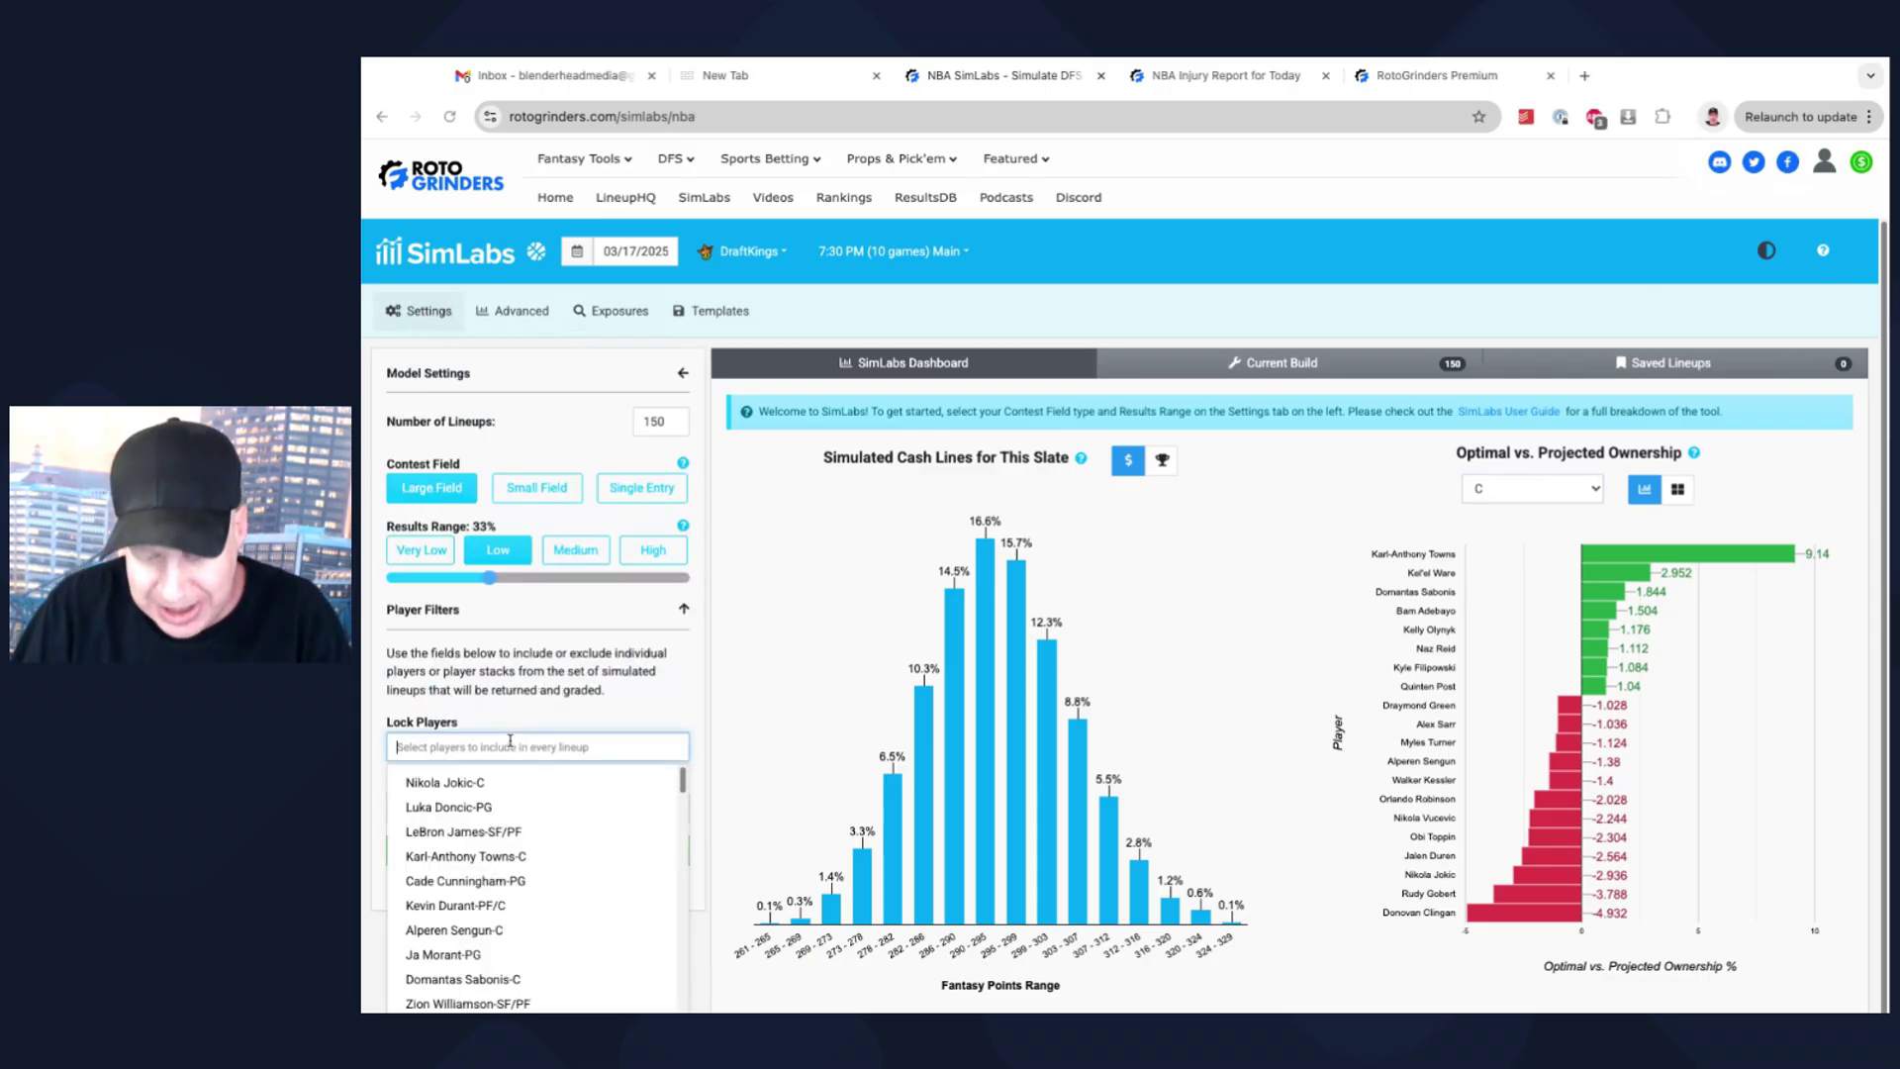
pyautogui.write('town')
pyautogui.click(524, 778)
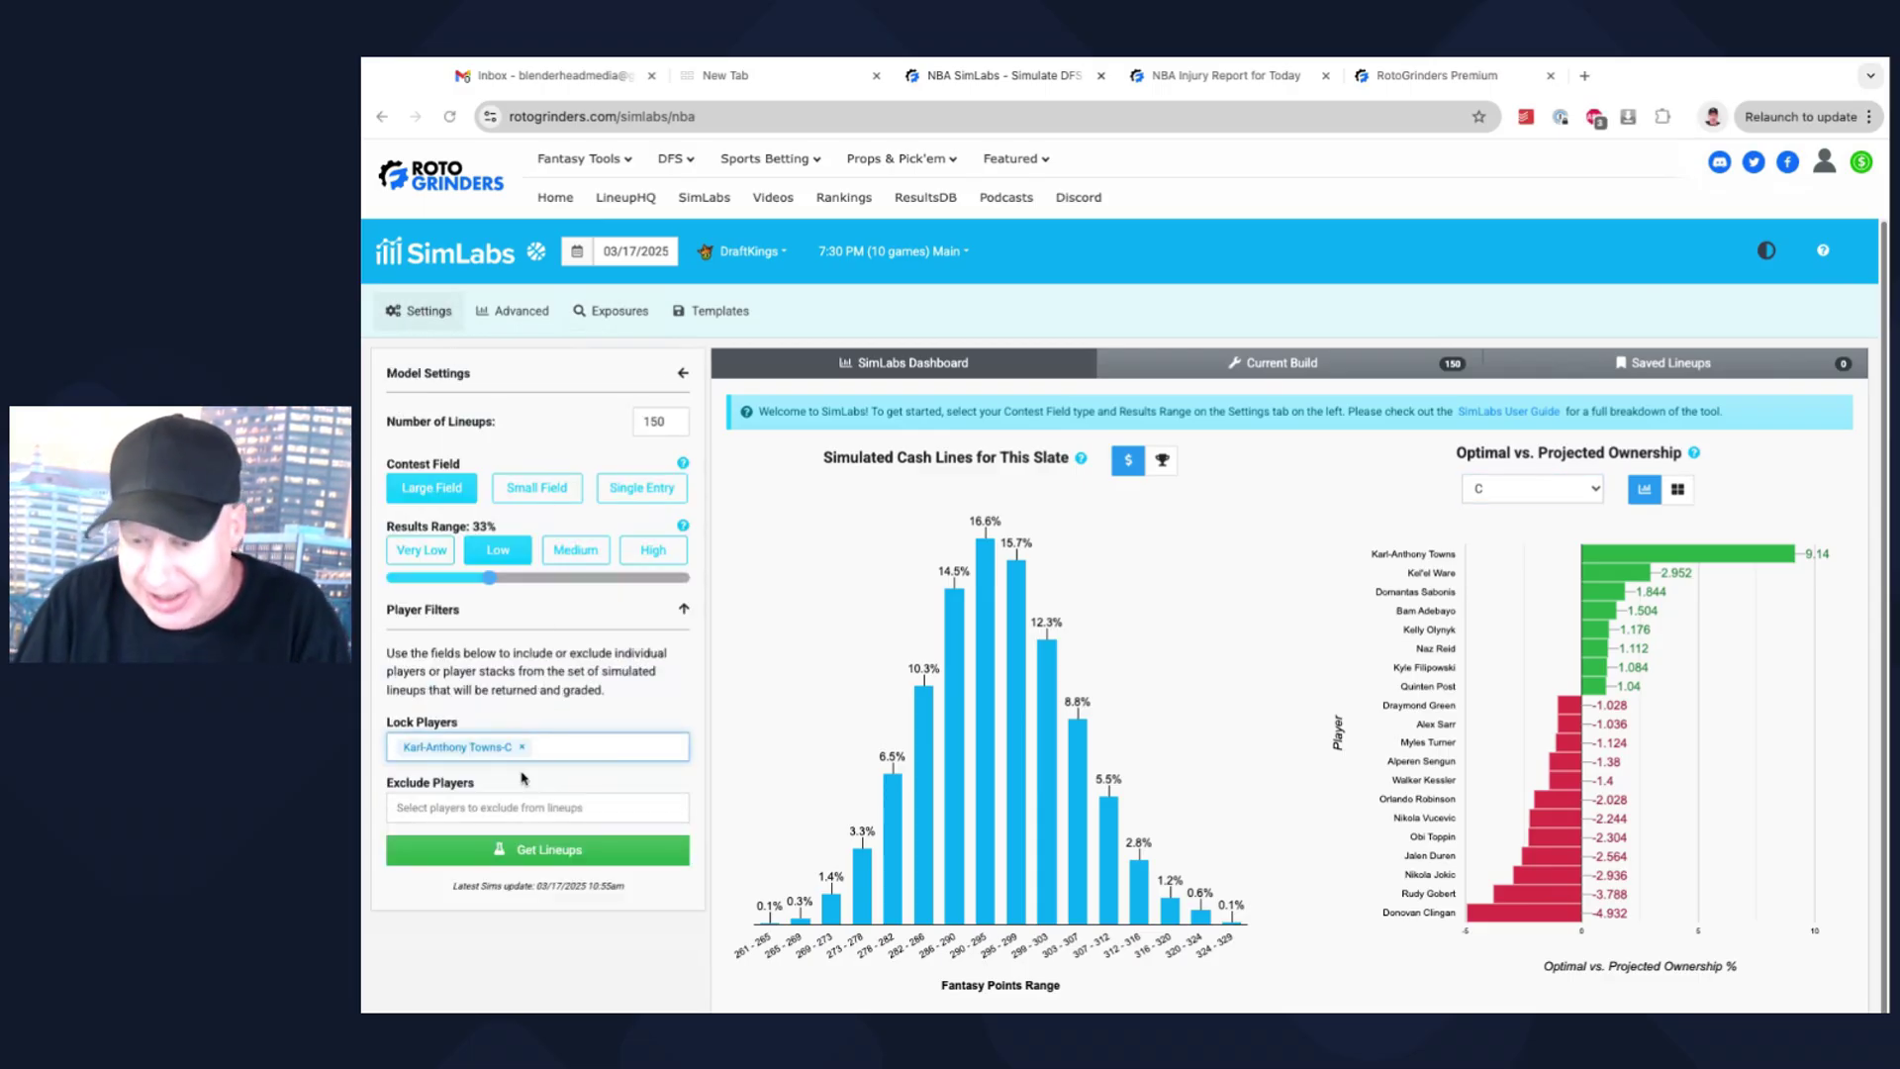
# - Reduce the number of lineups to 20 and generate a new build
pyautogui.doubleClick(664, 423)
pyautogui.write('20')
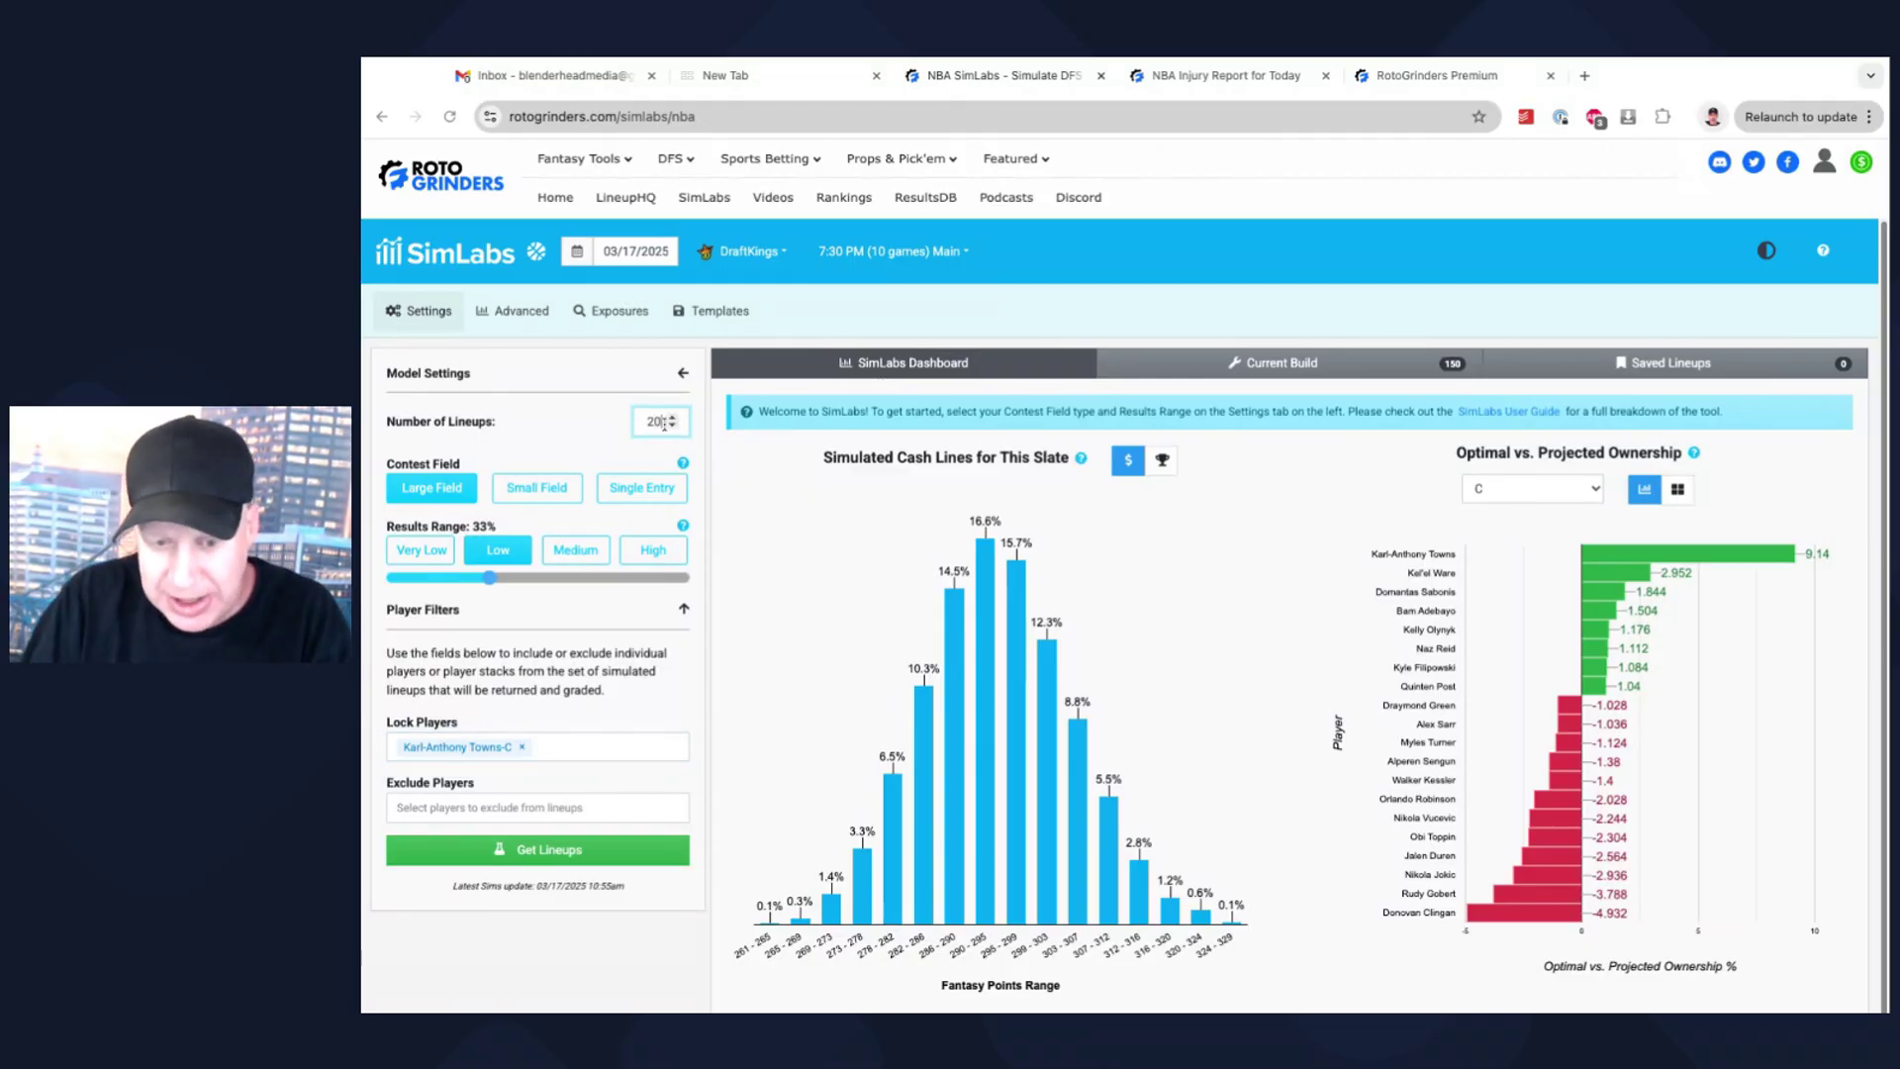
pyautogui.click(548, 860)
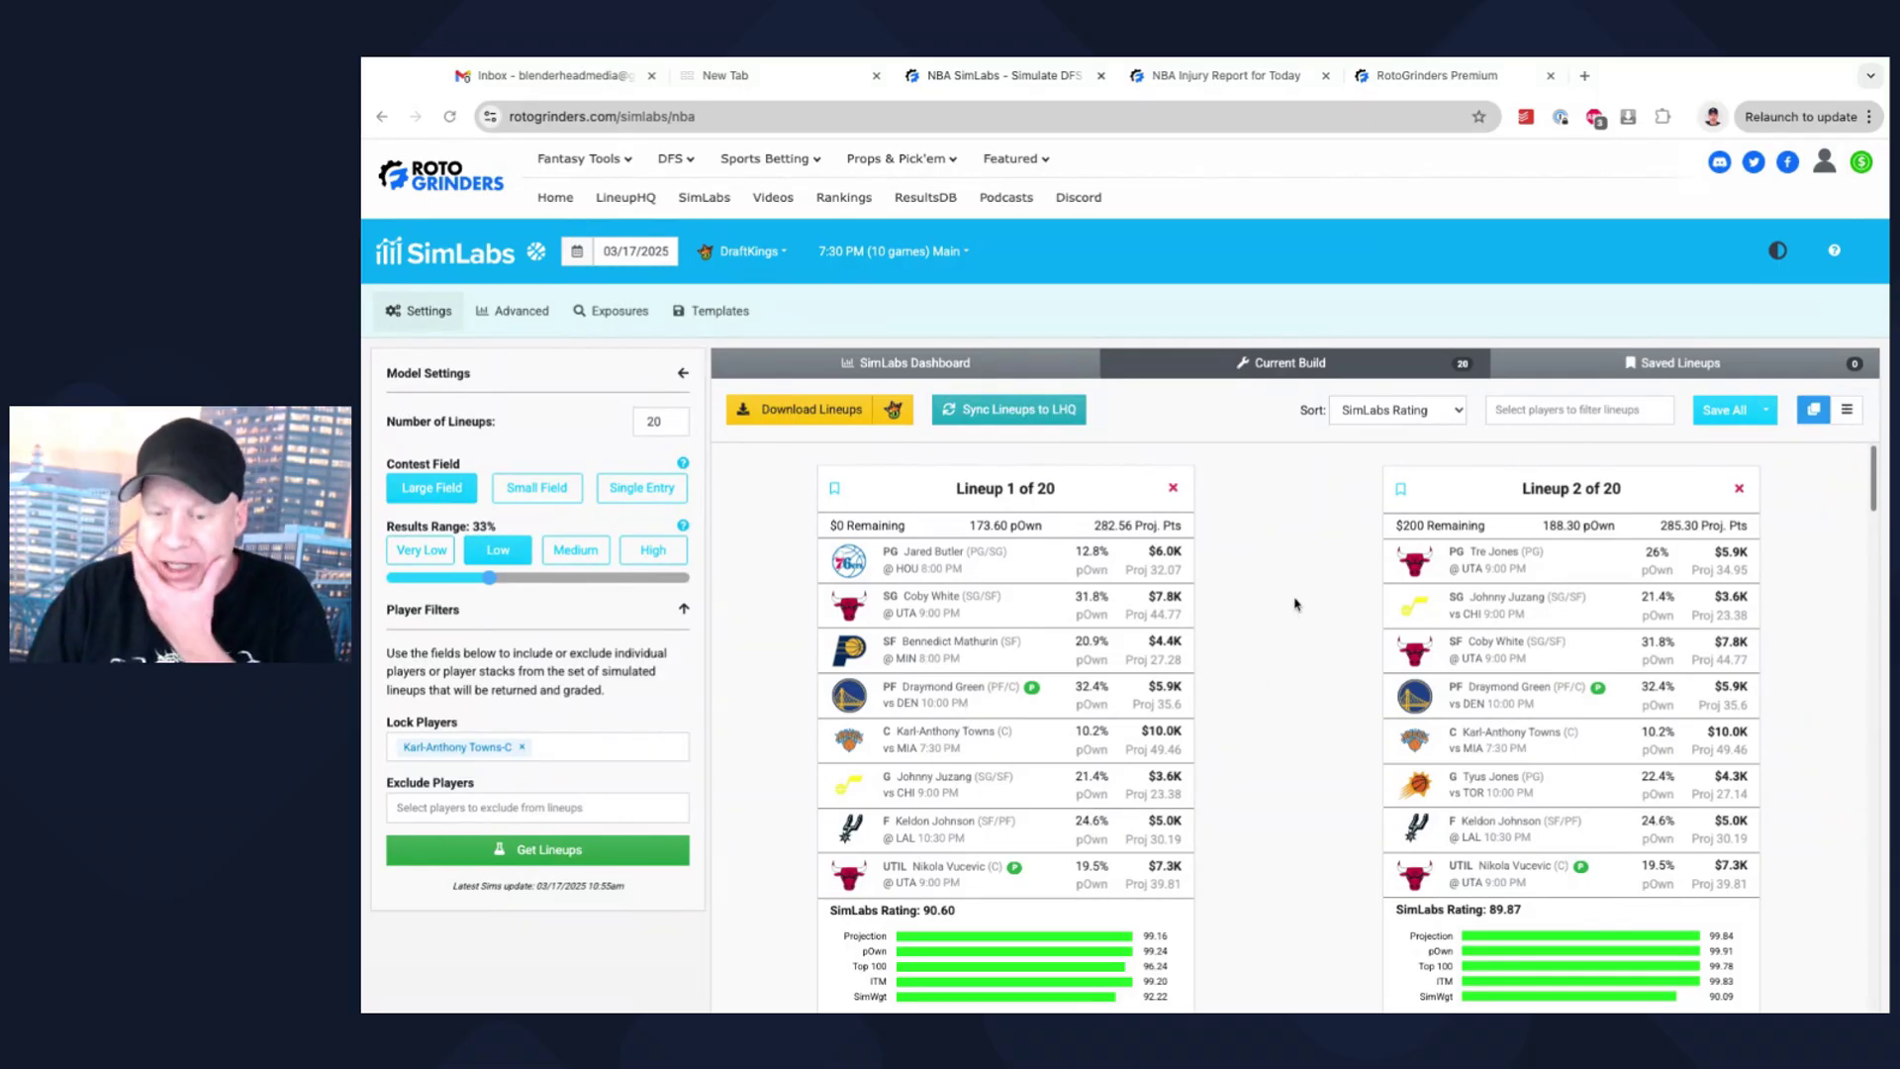
# - Examine the newly built lineups and the player exposures across them
pyautogui.scroll(-1, 1300, 599)
pyautogui.scroll(1, 1300, 599)
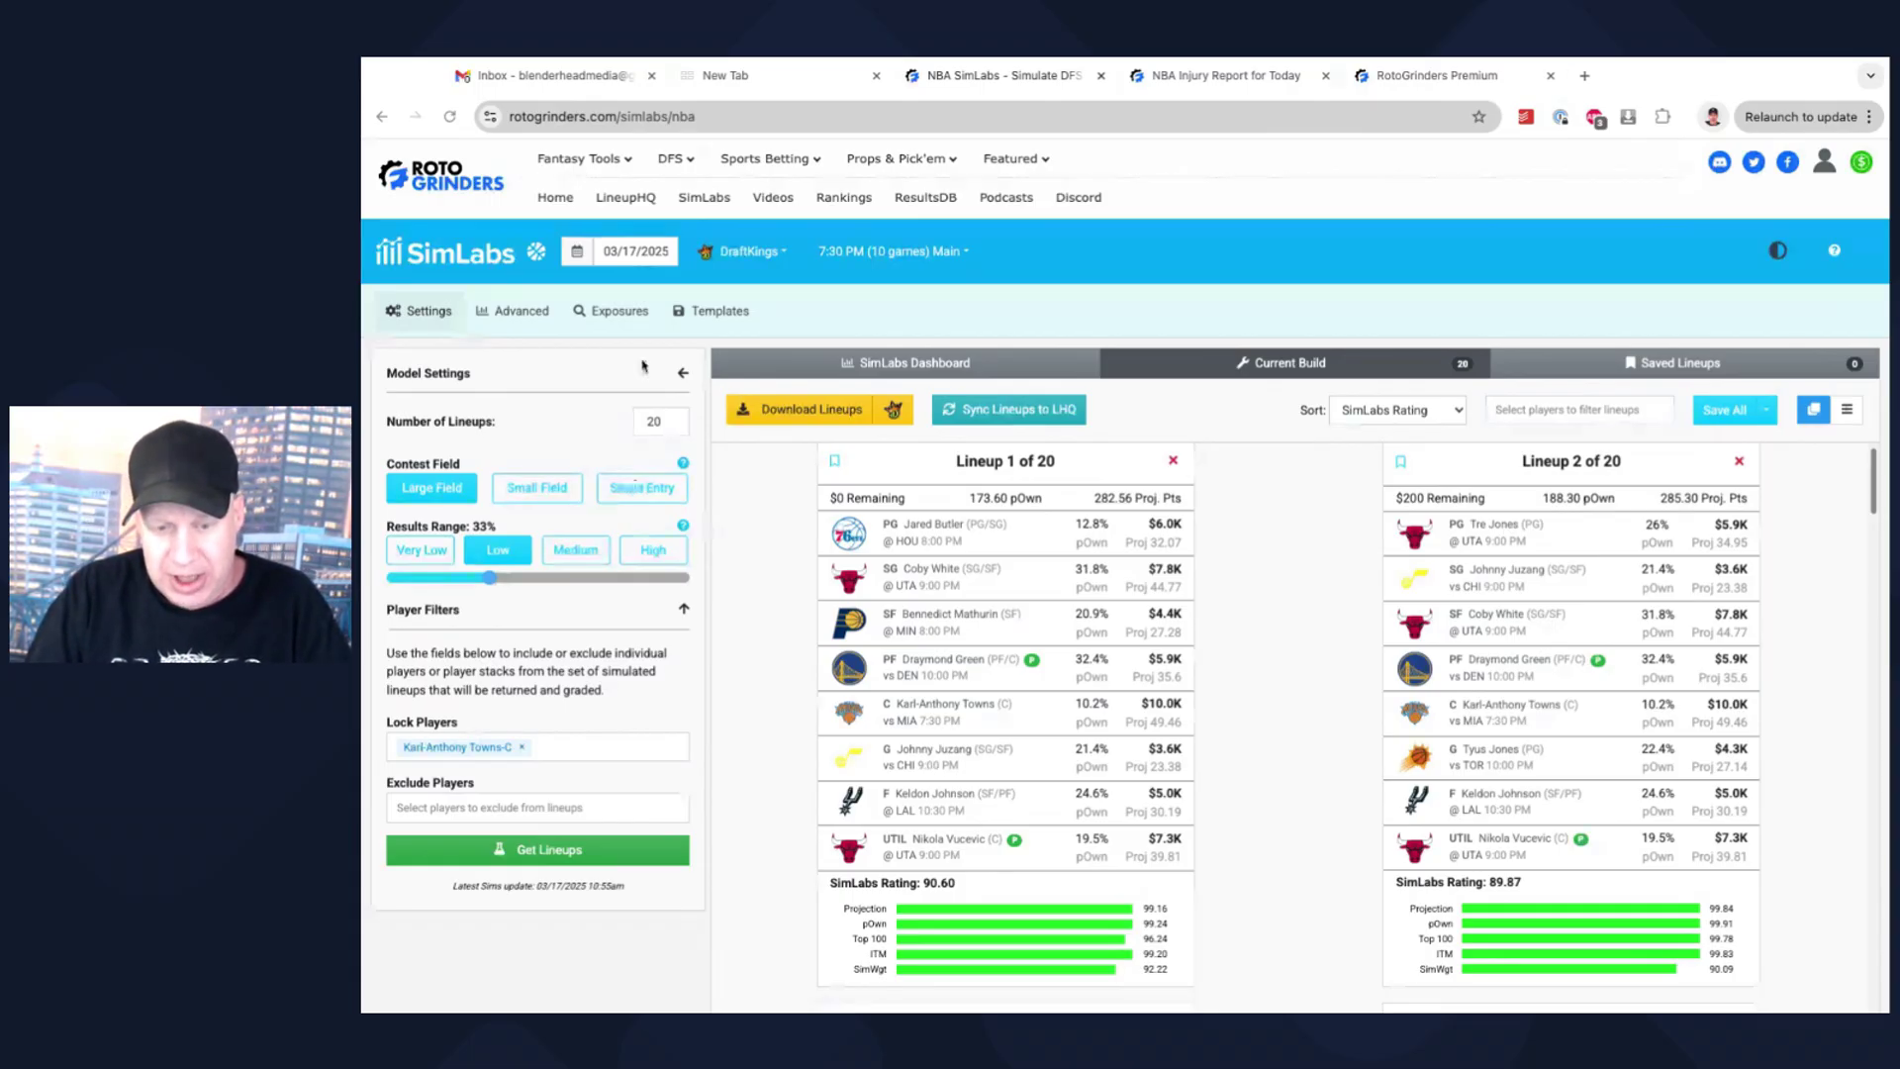
pyautogui.click(605, 313)
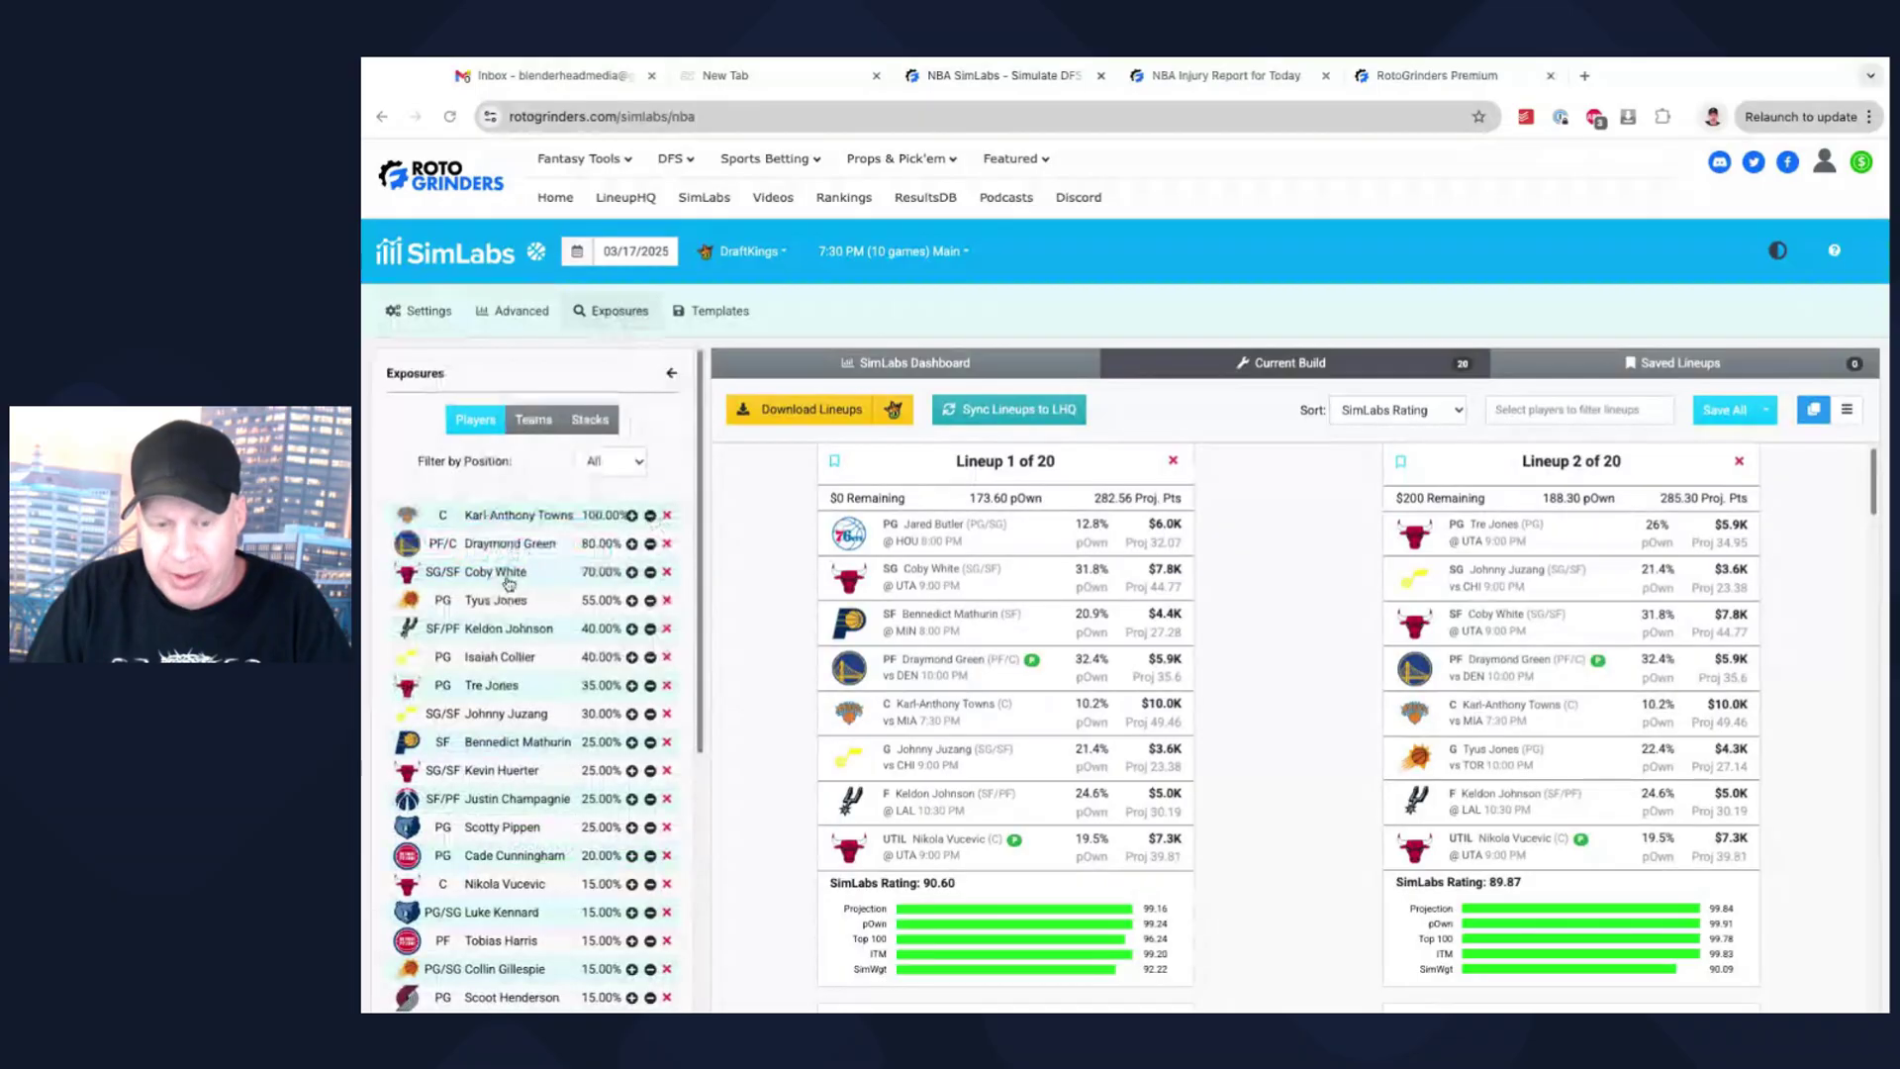
pyautogui.scroll(-3, 515, 693)
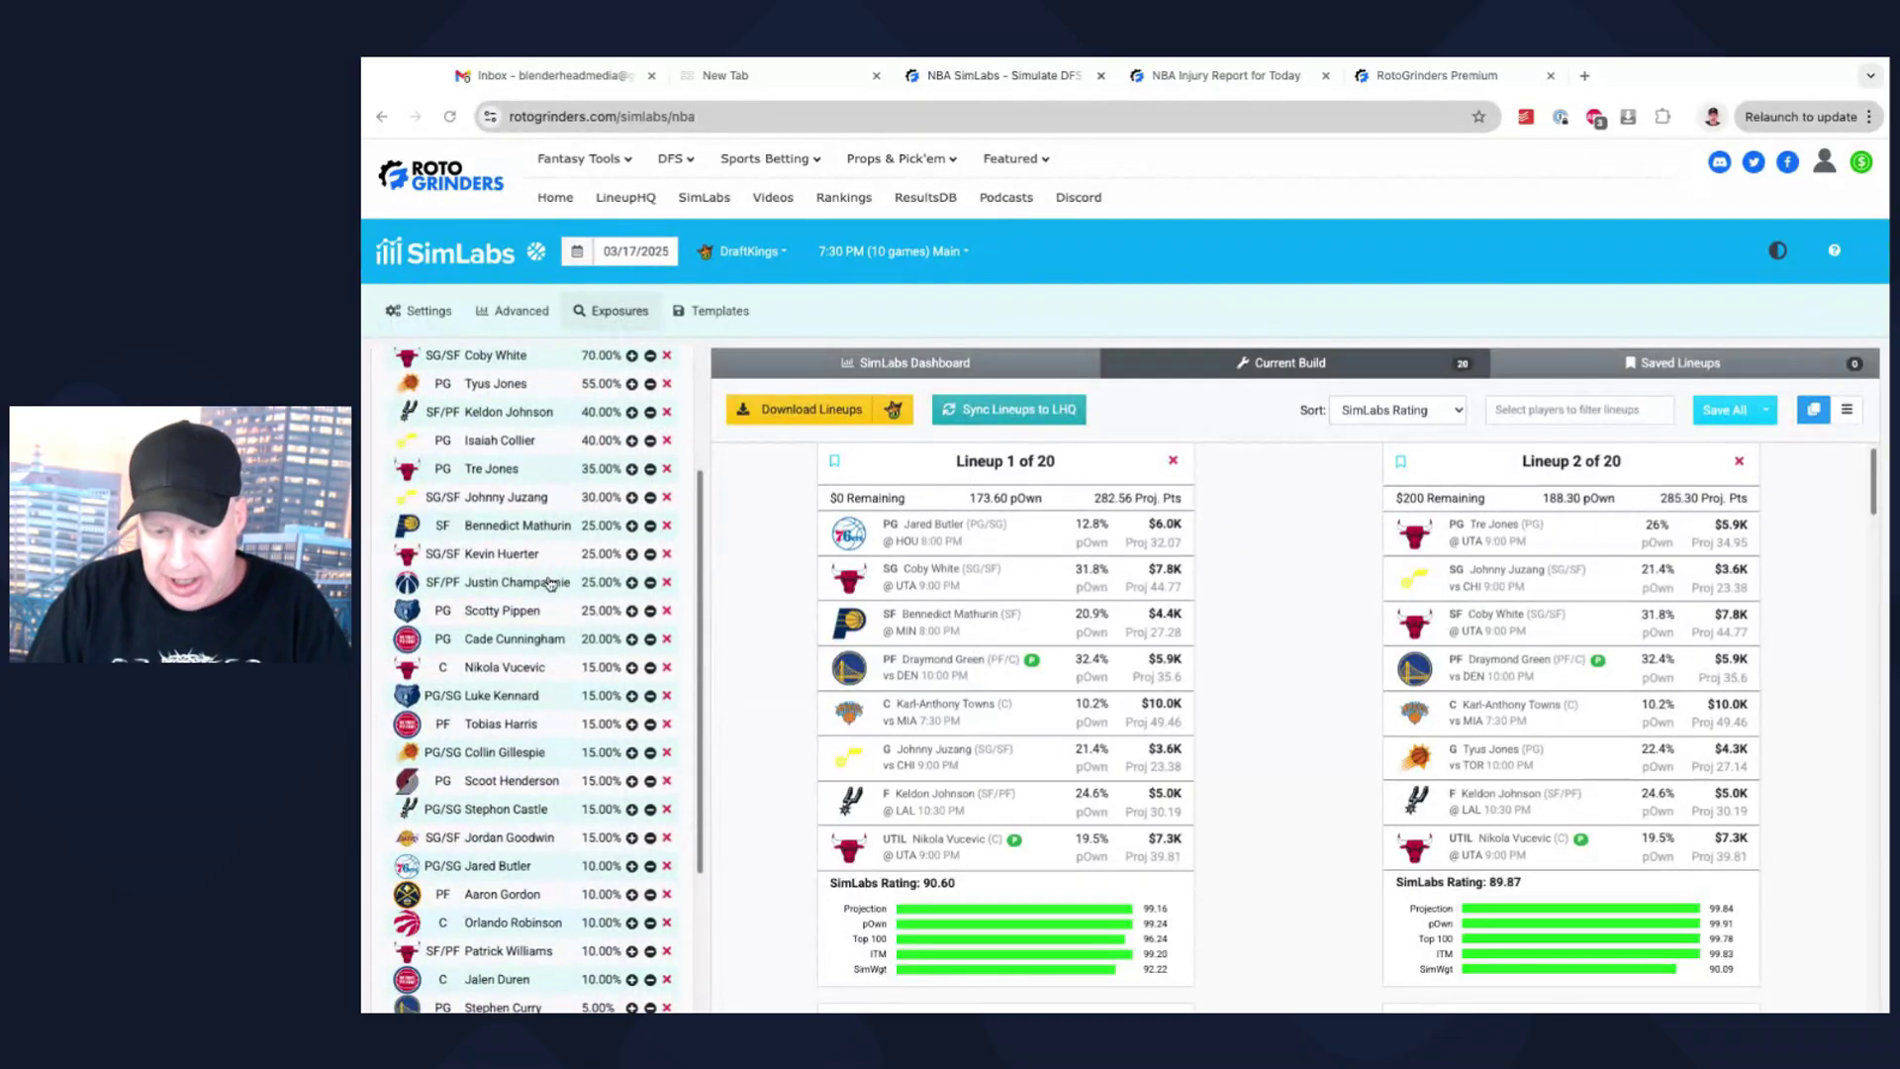
pyautogui.scroll(-1, 520, 869)
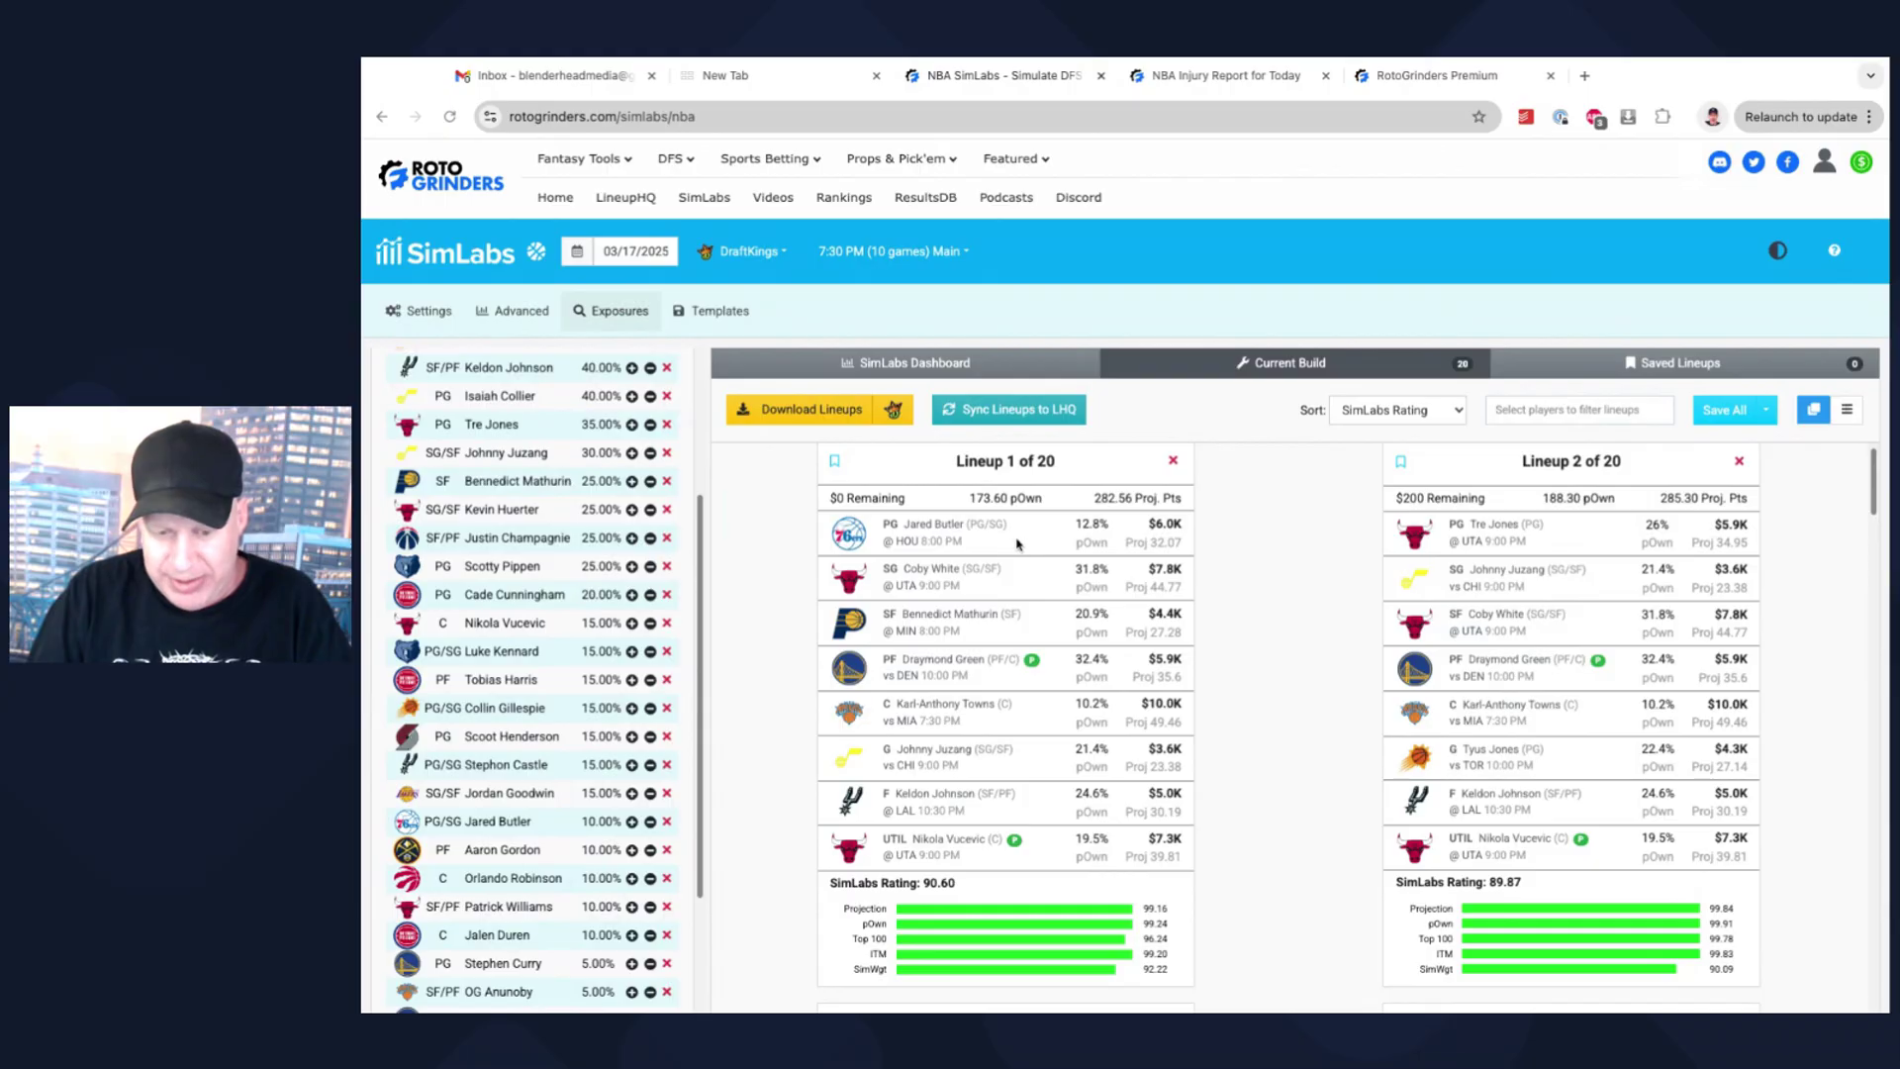
pyautogui.scroll(1, 589, 651)
pyautogui.scroll(1, 589, 650)
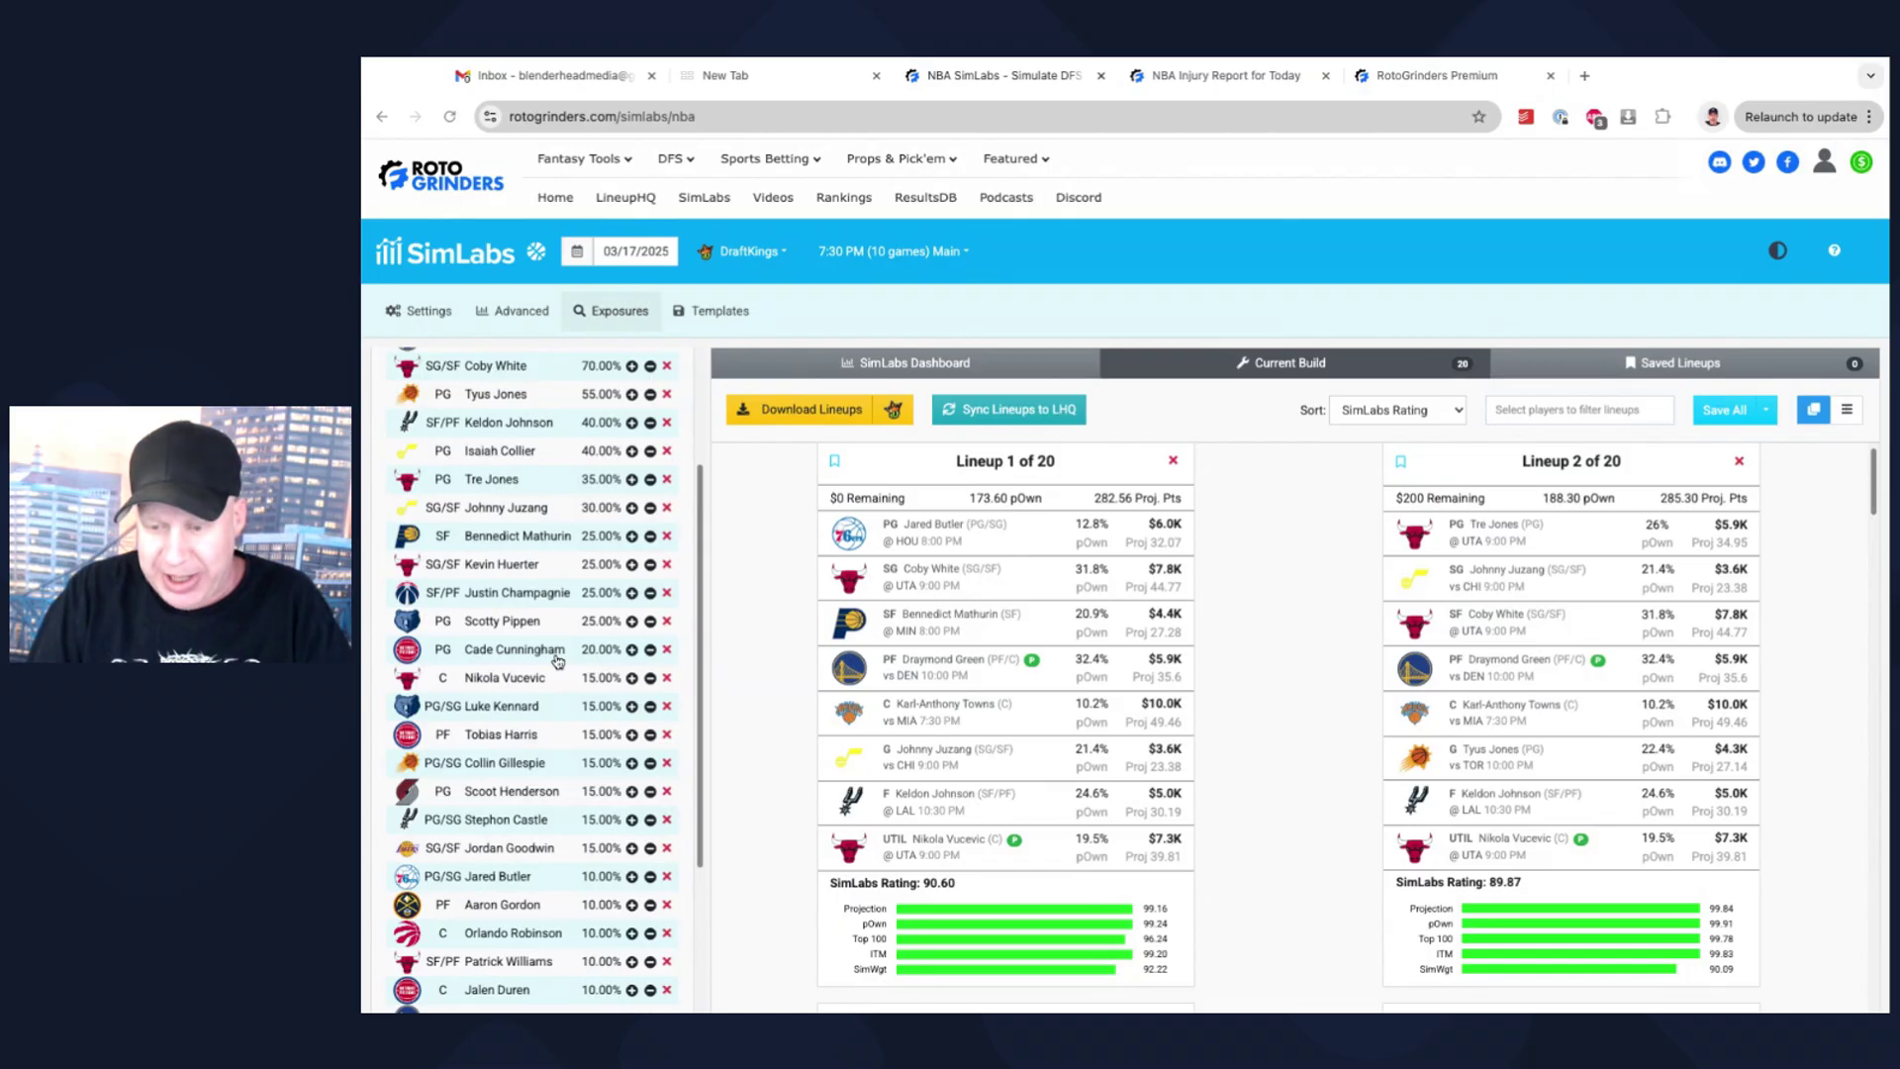
pyautogui.scroll(5, 554, 659)
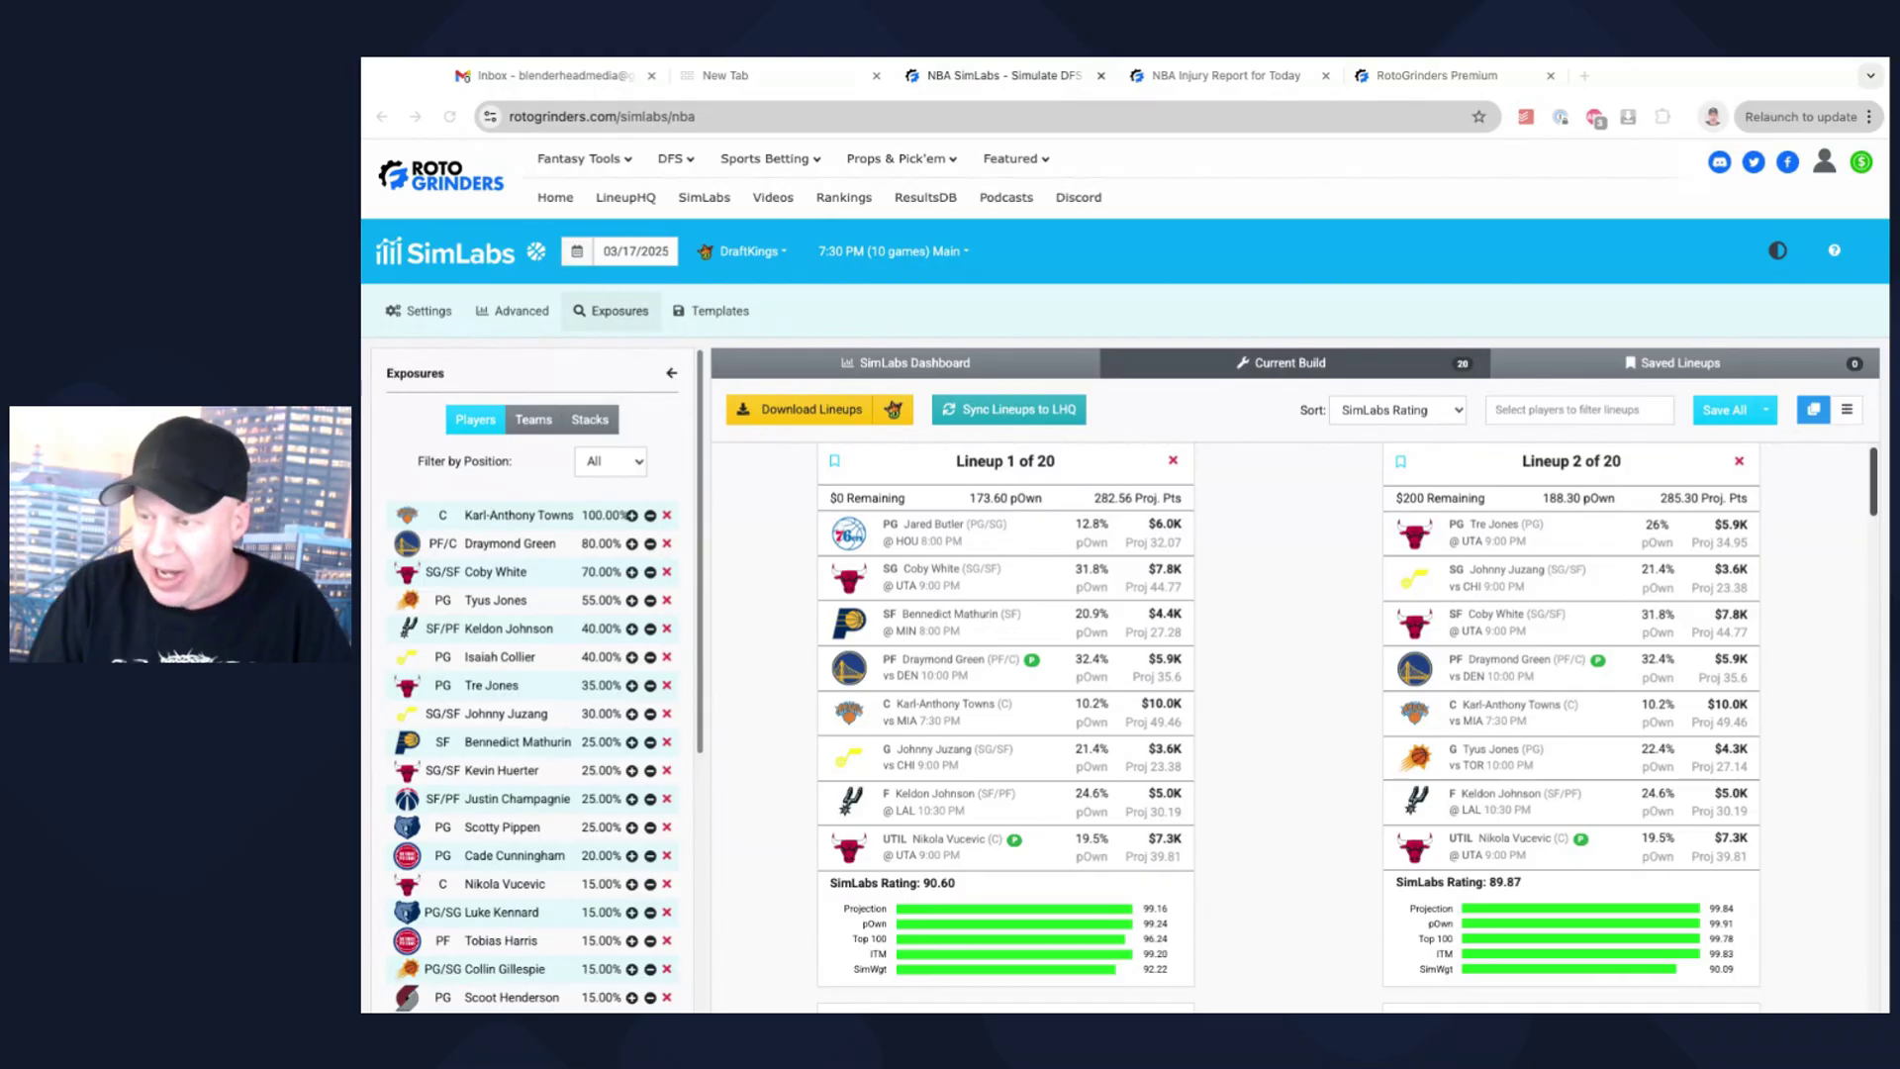
pyautogui.scroll(-1, 1294, 594)
pyautogui.scroll(1, 1254, 620)
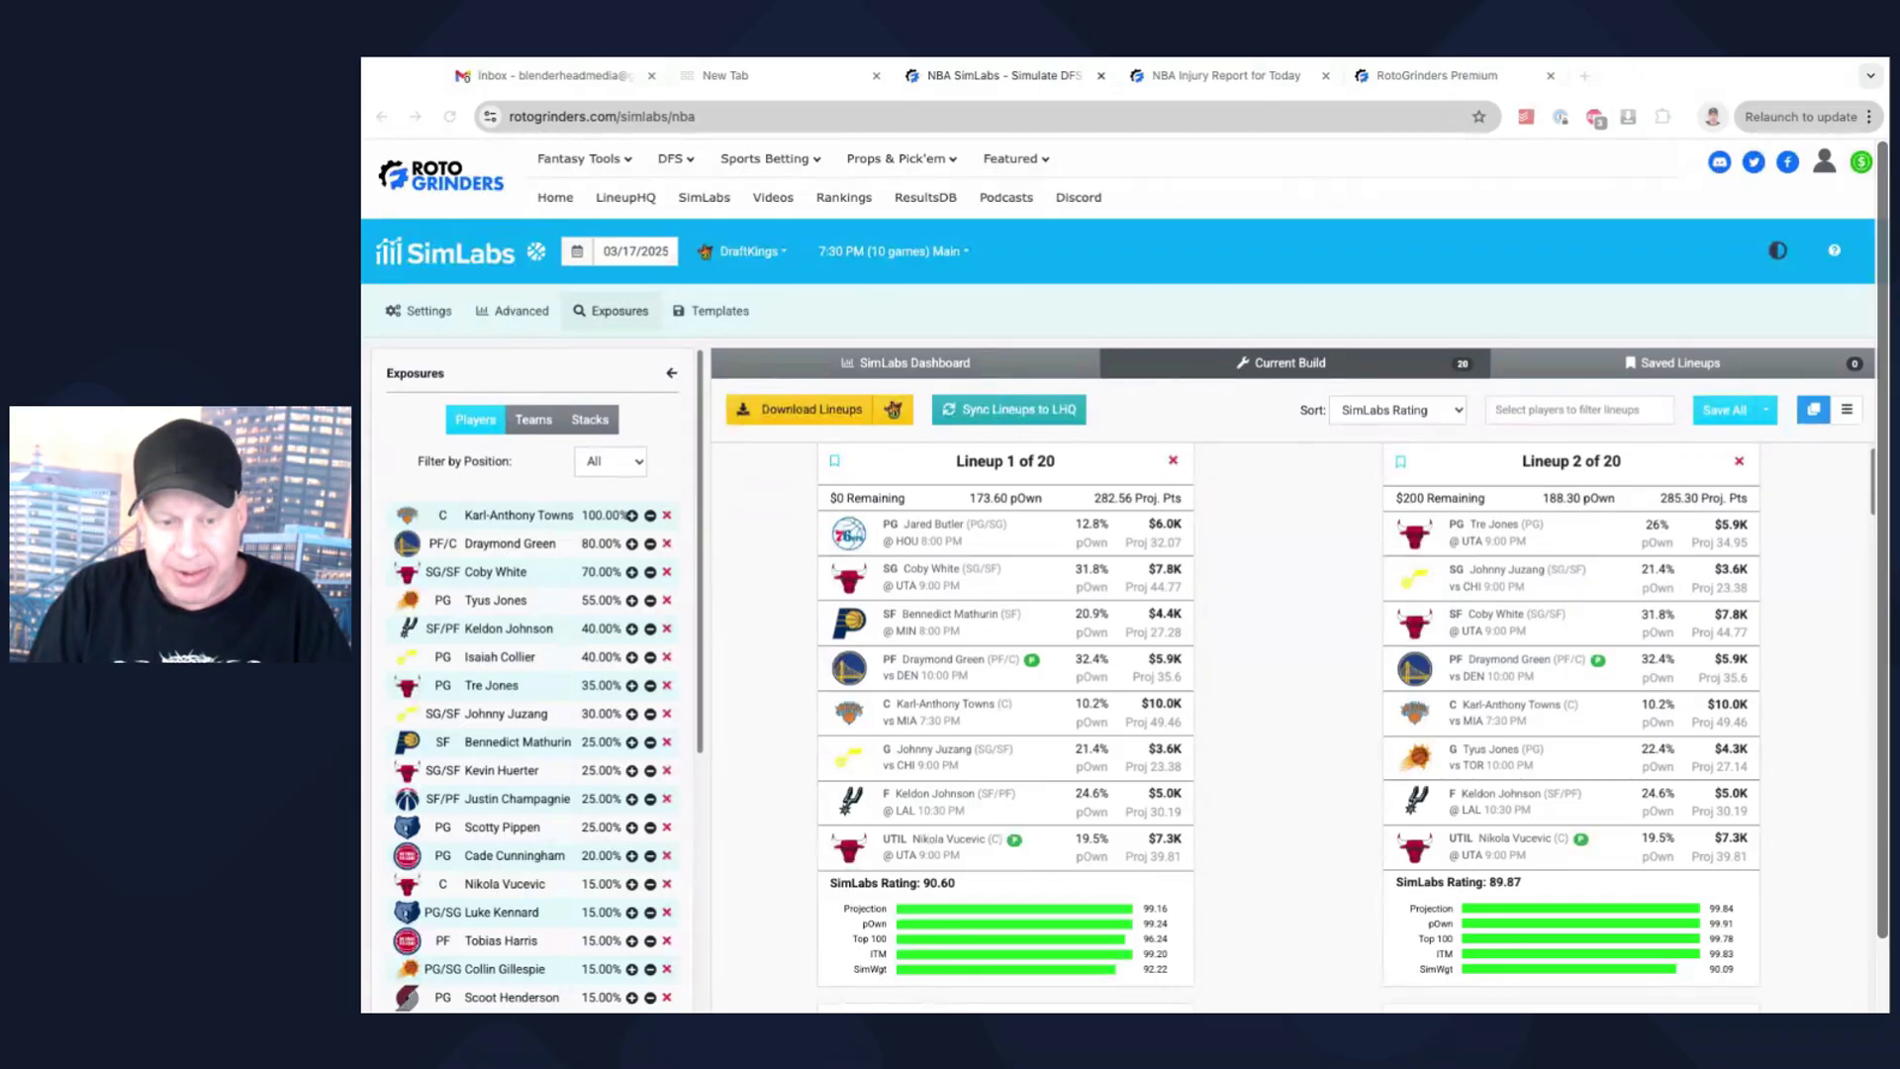
pyautogui.scroll(-1, 524, 378)
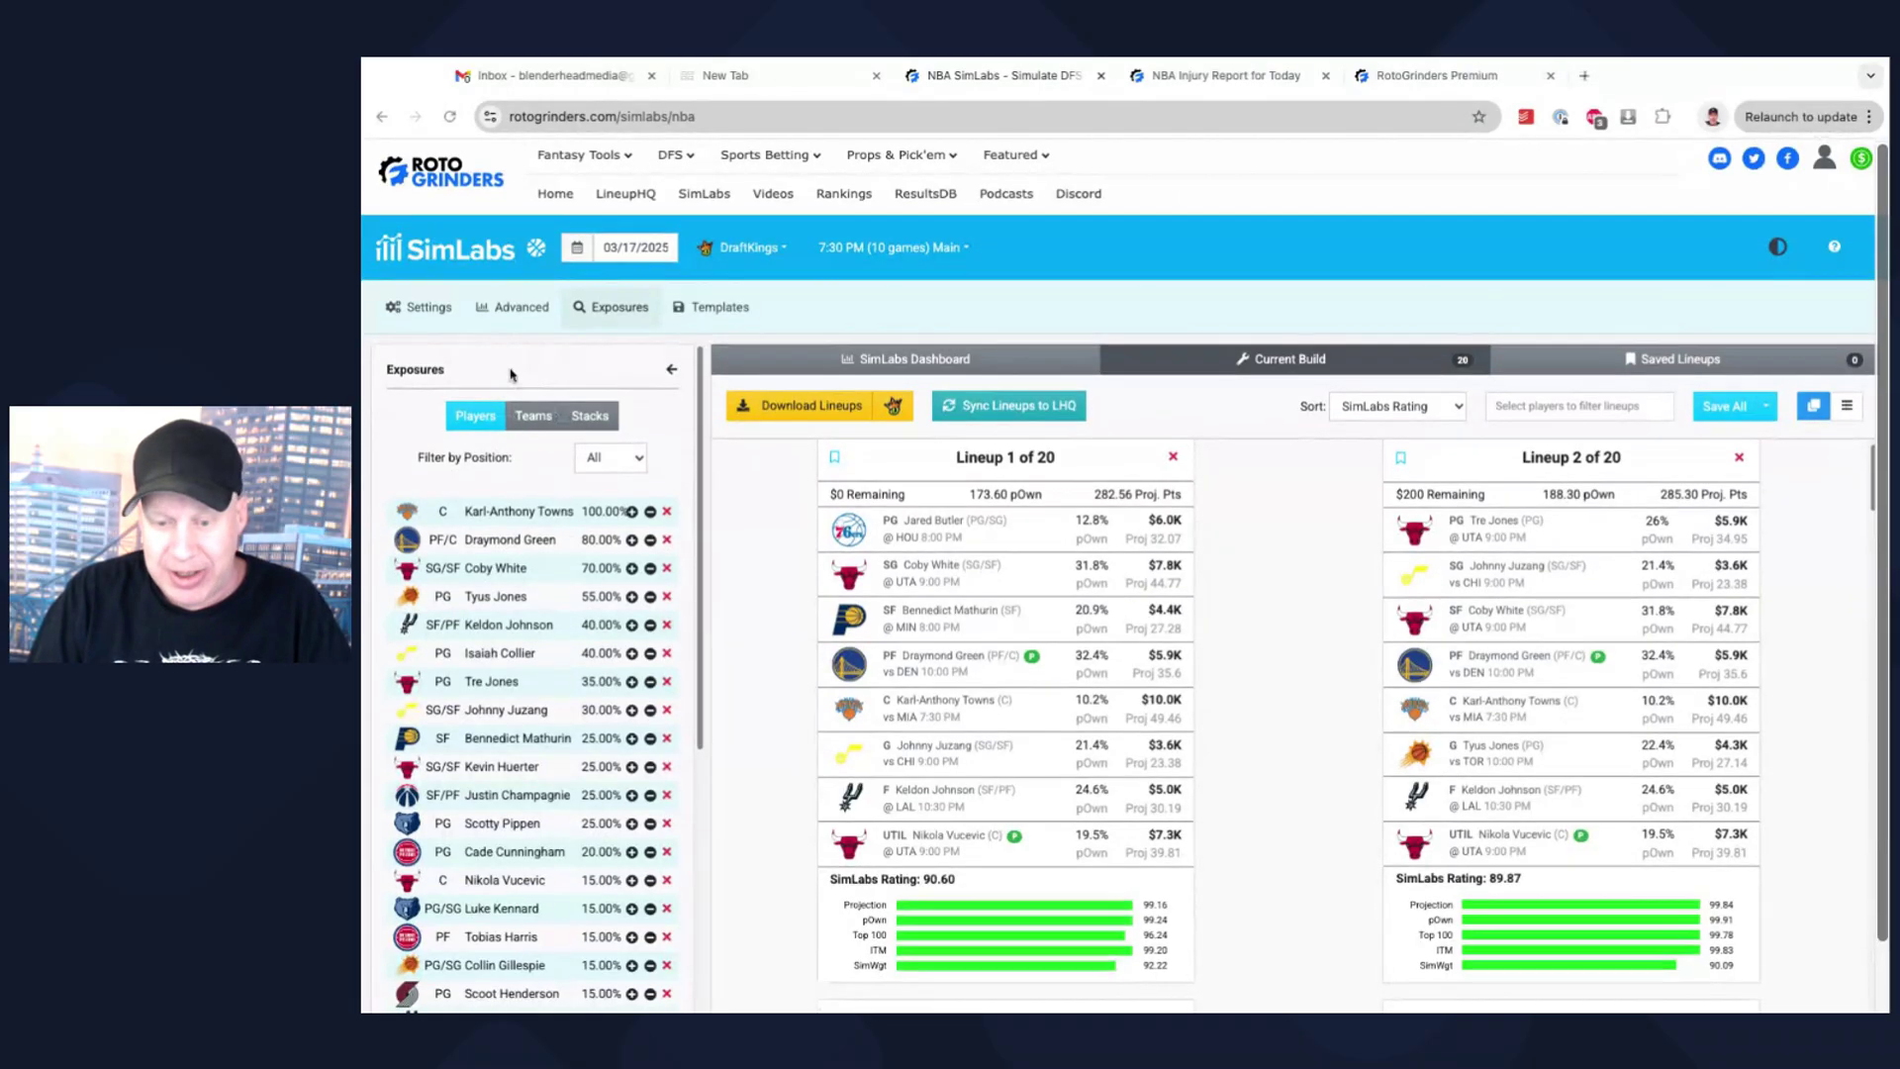
# - Return to the model settings and lock Keldon Johnson alongside Karl-Anthony Towns
pyautogui.click(426, 307)
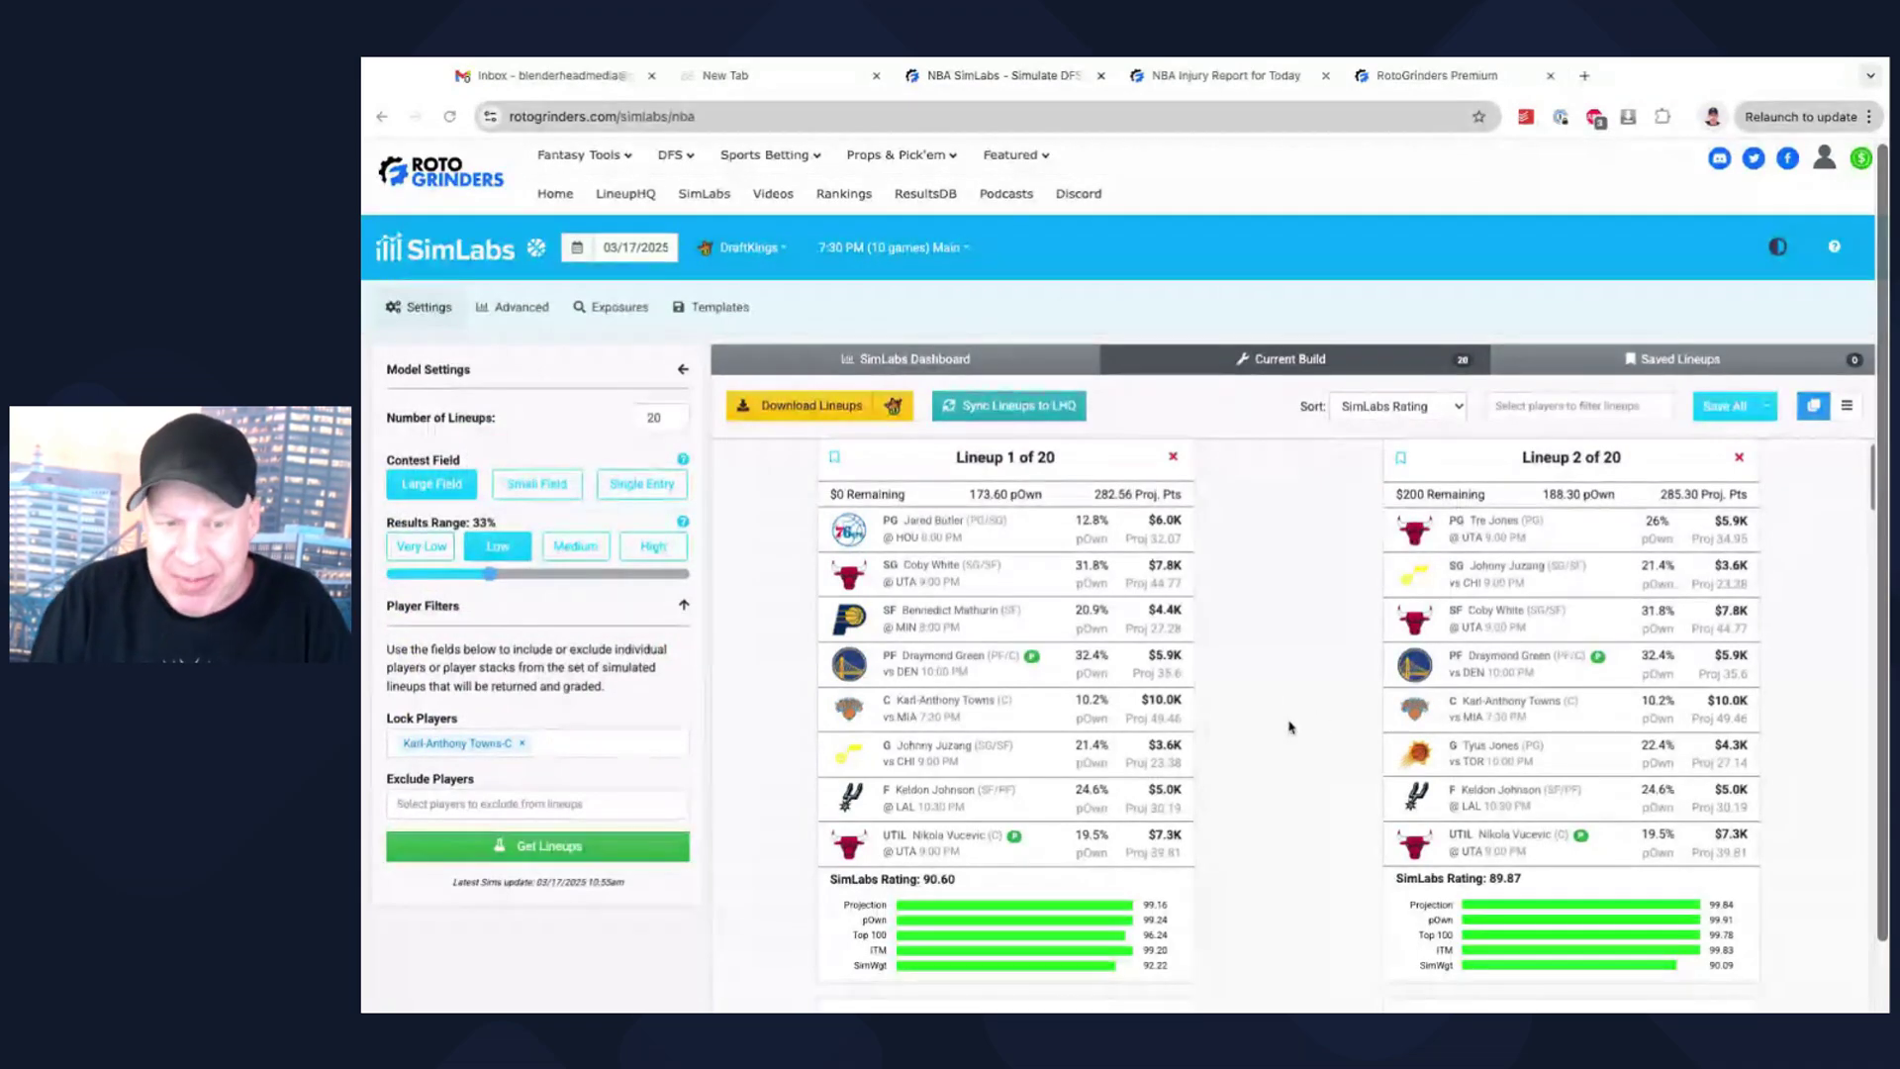
pyautogui.scroll(1, 1289, 717)
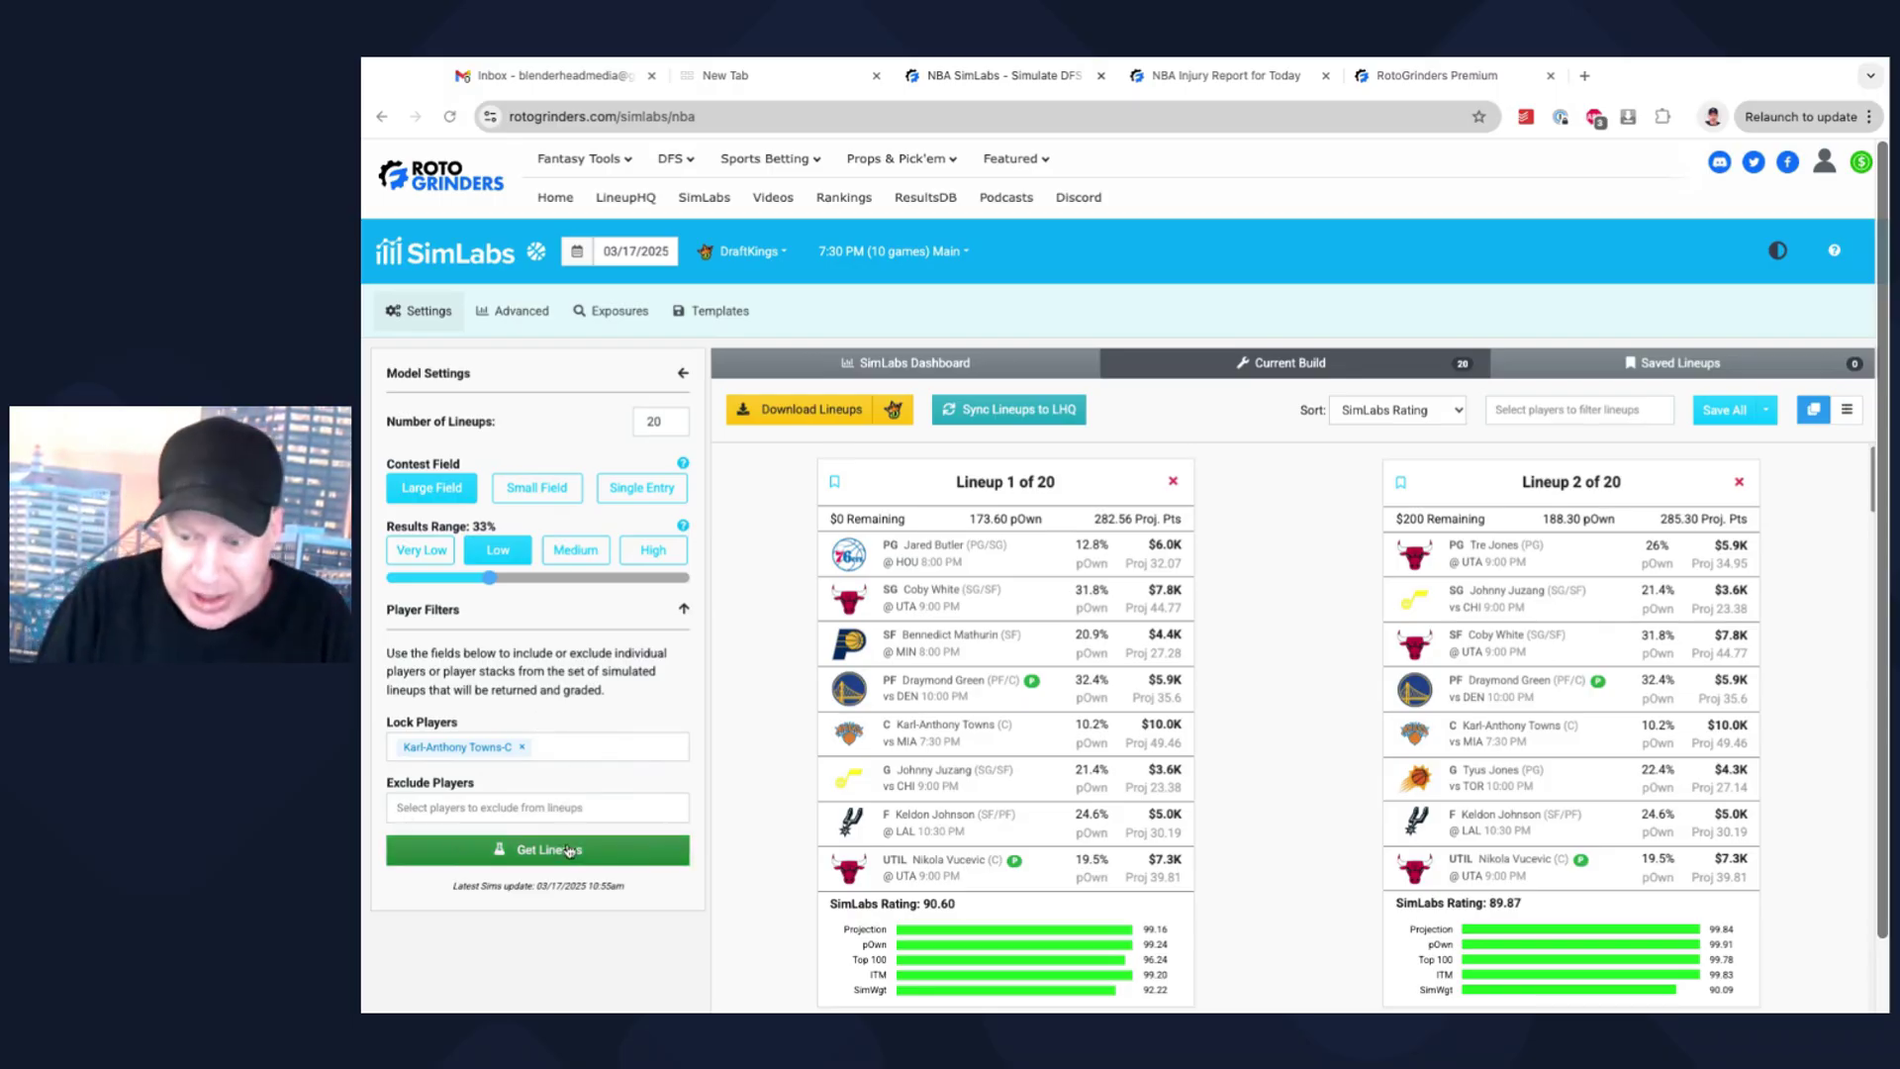
pyautogui.click(578, 748)
pyautogui.write('keld')
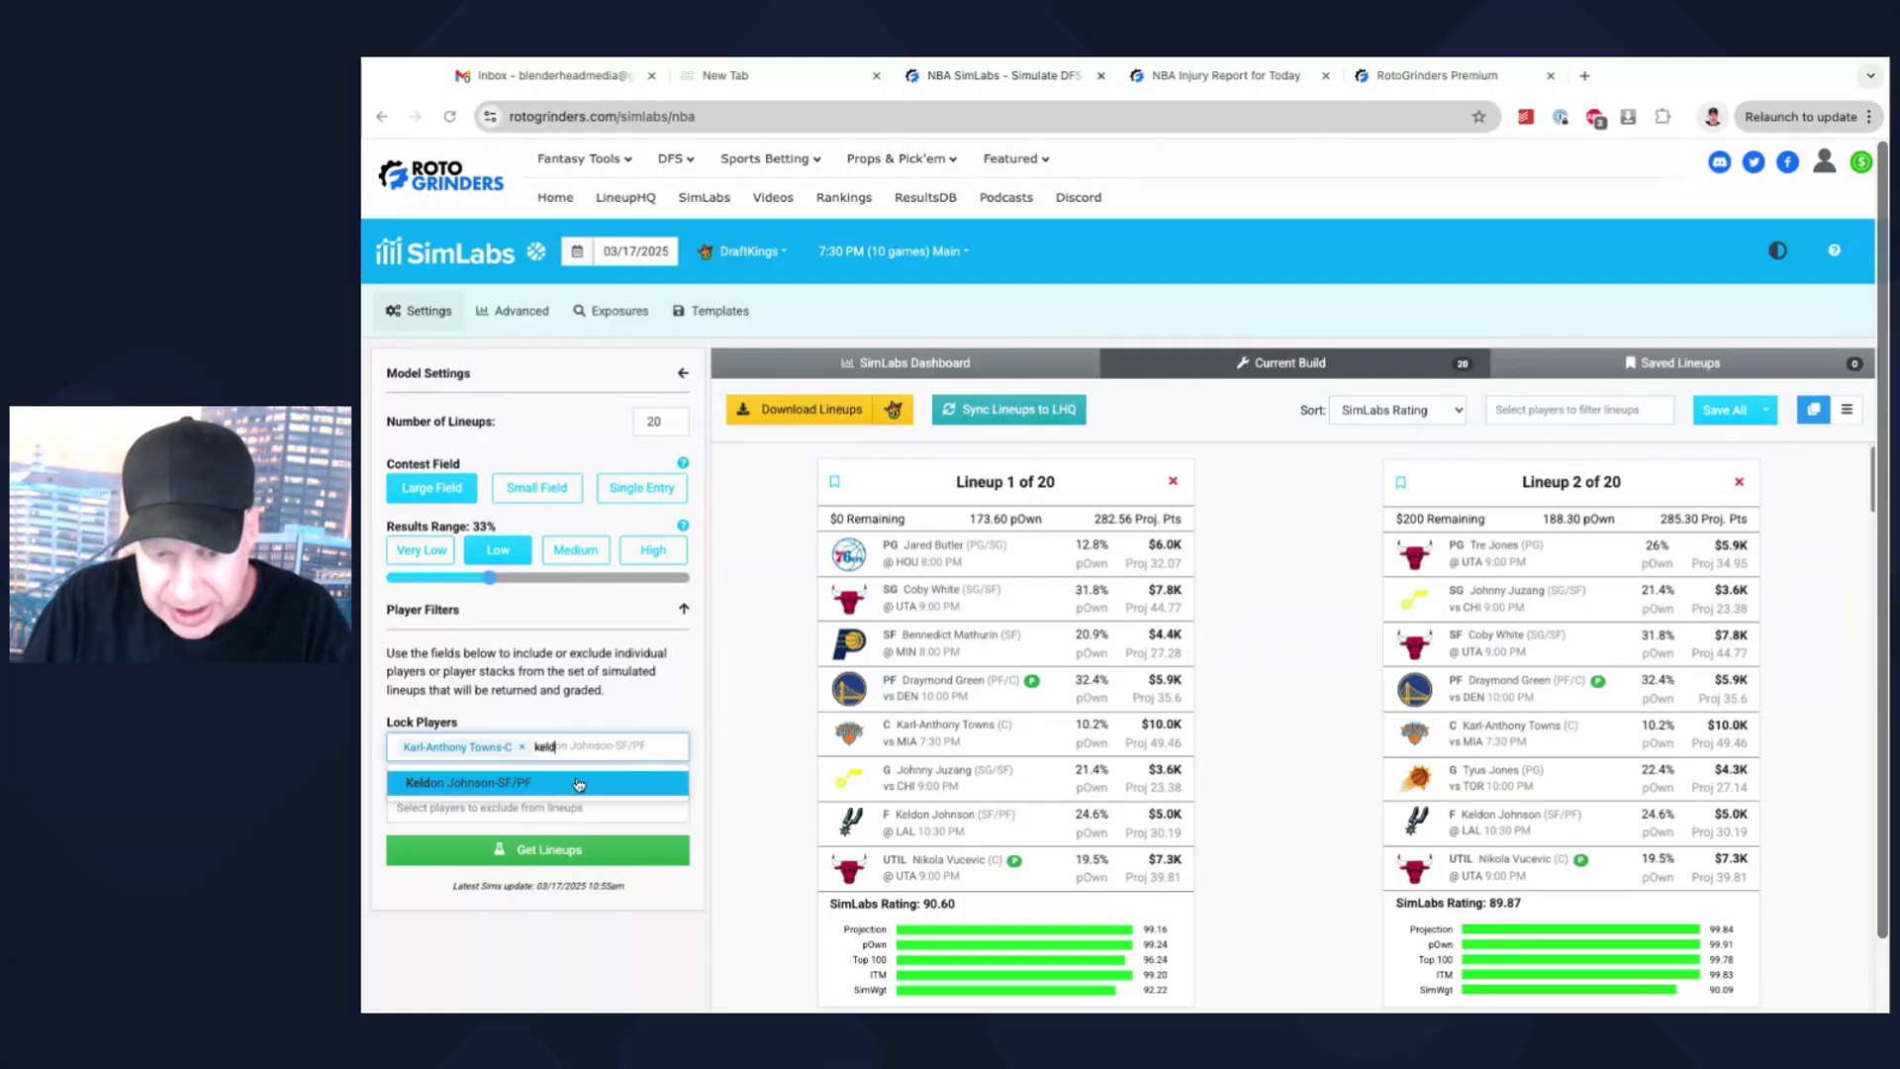
pyautogui.click(578, 782)
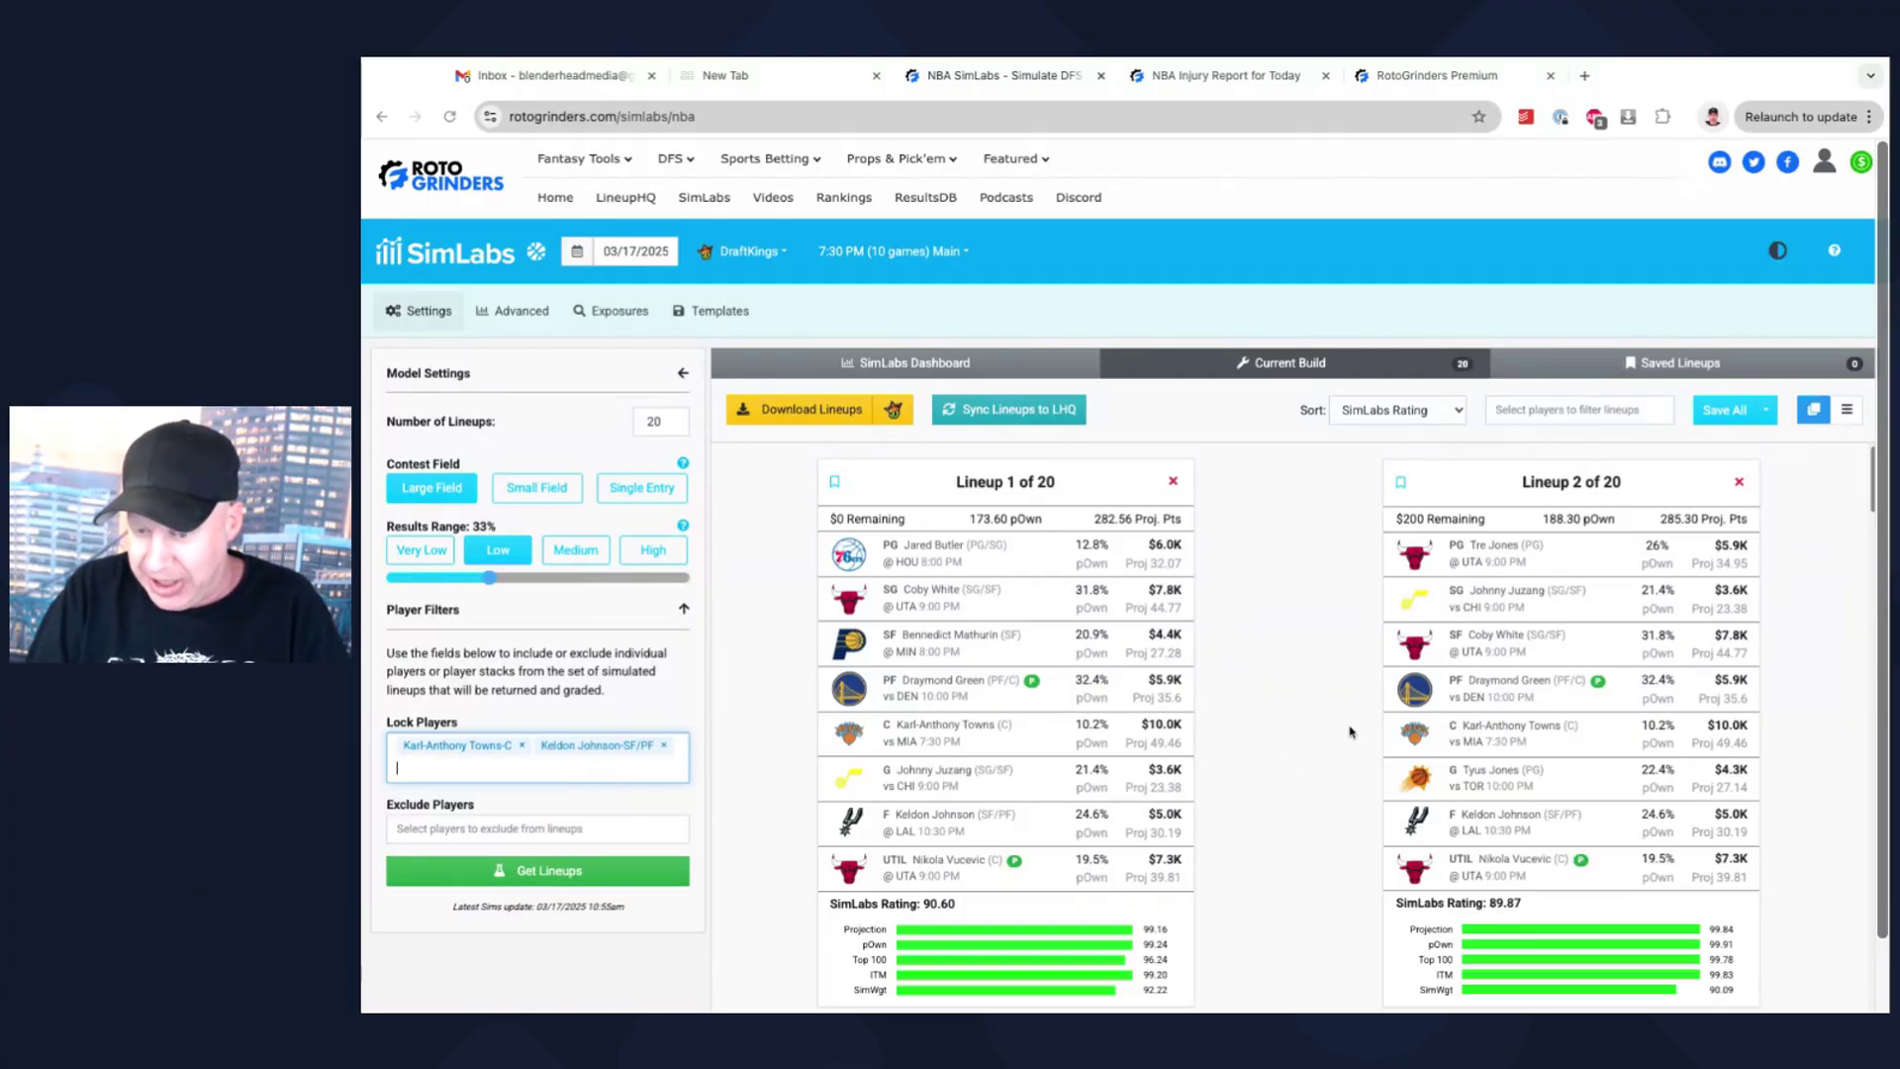
# - Examine Lineups 3 through 8 of the current build, comparing player combinations, projected ownership and projected points
pyautogui.scroll(-5, 1351, 732)
pyautogui.scroll(-1, 1351, 732)
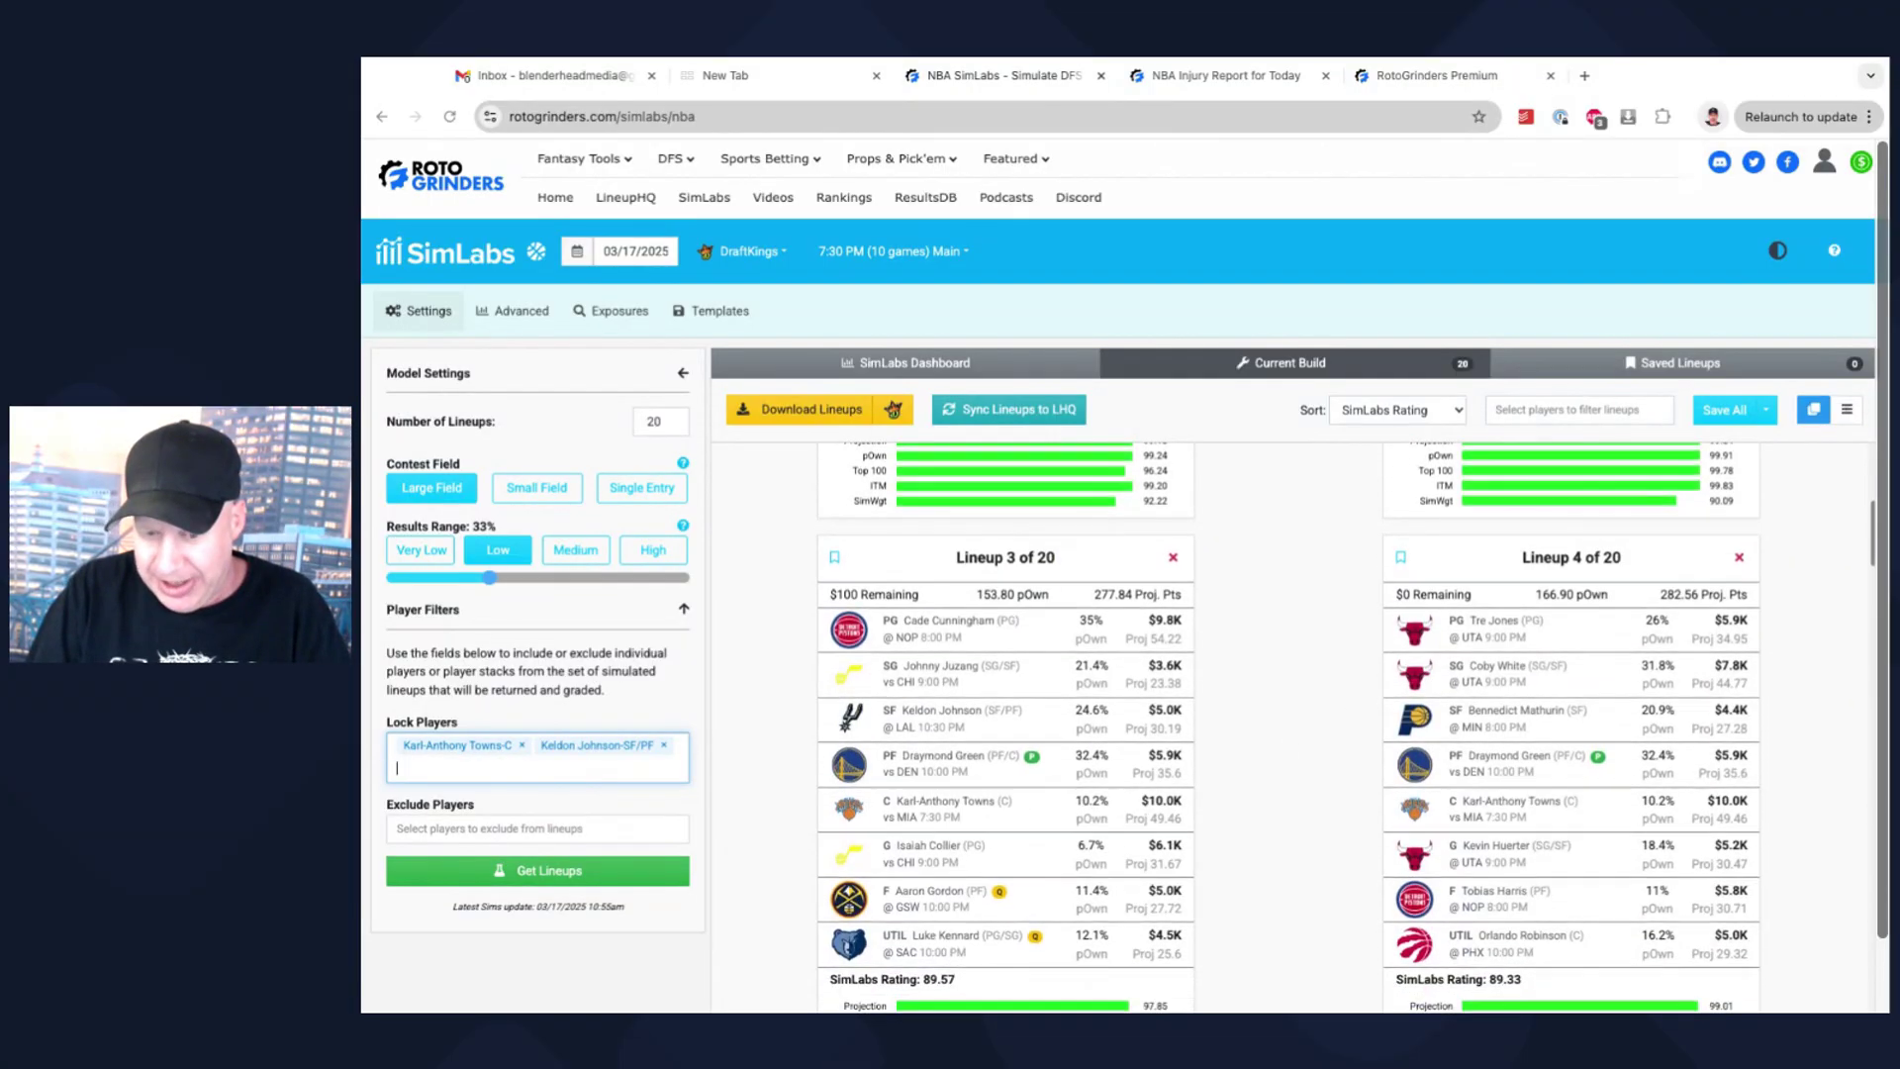
pyautogui.scroll(-1, 1257, 665)
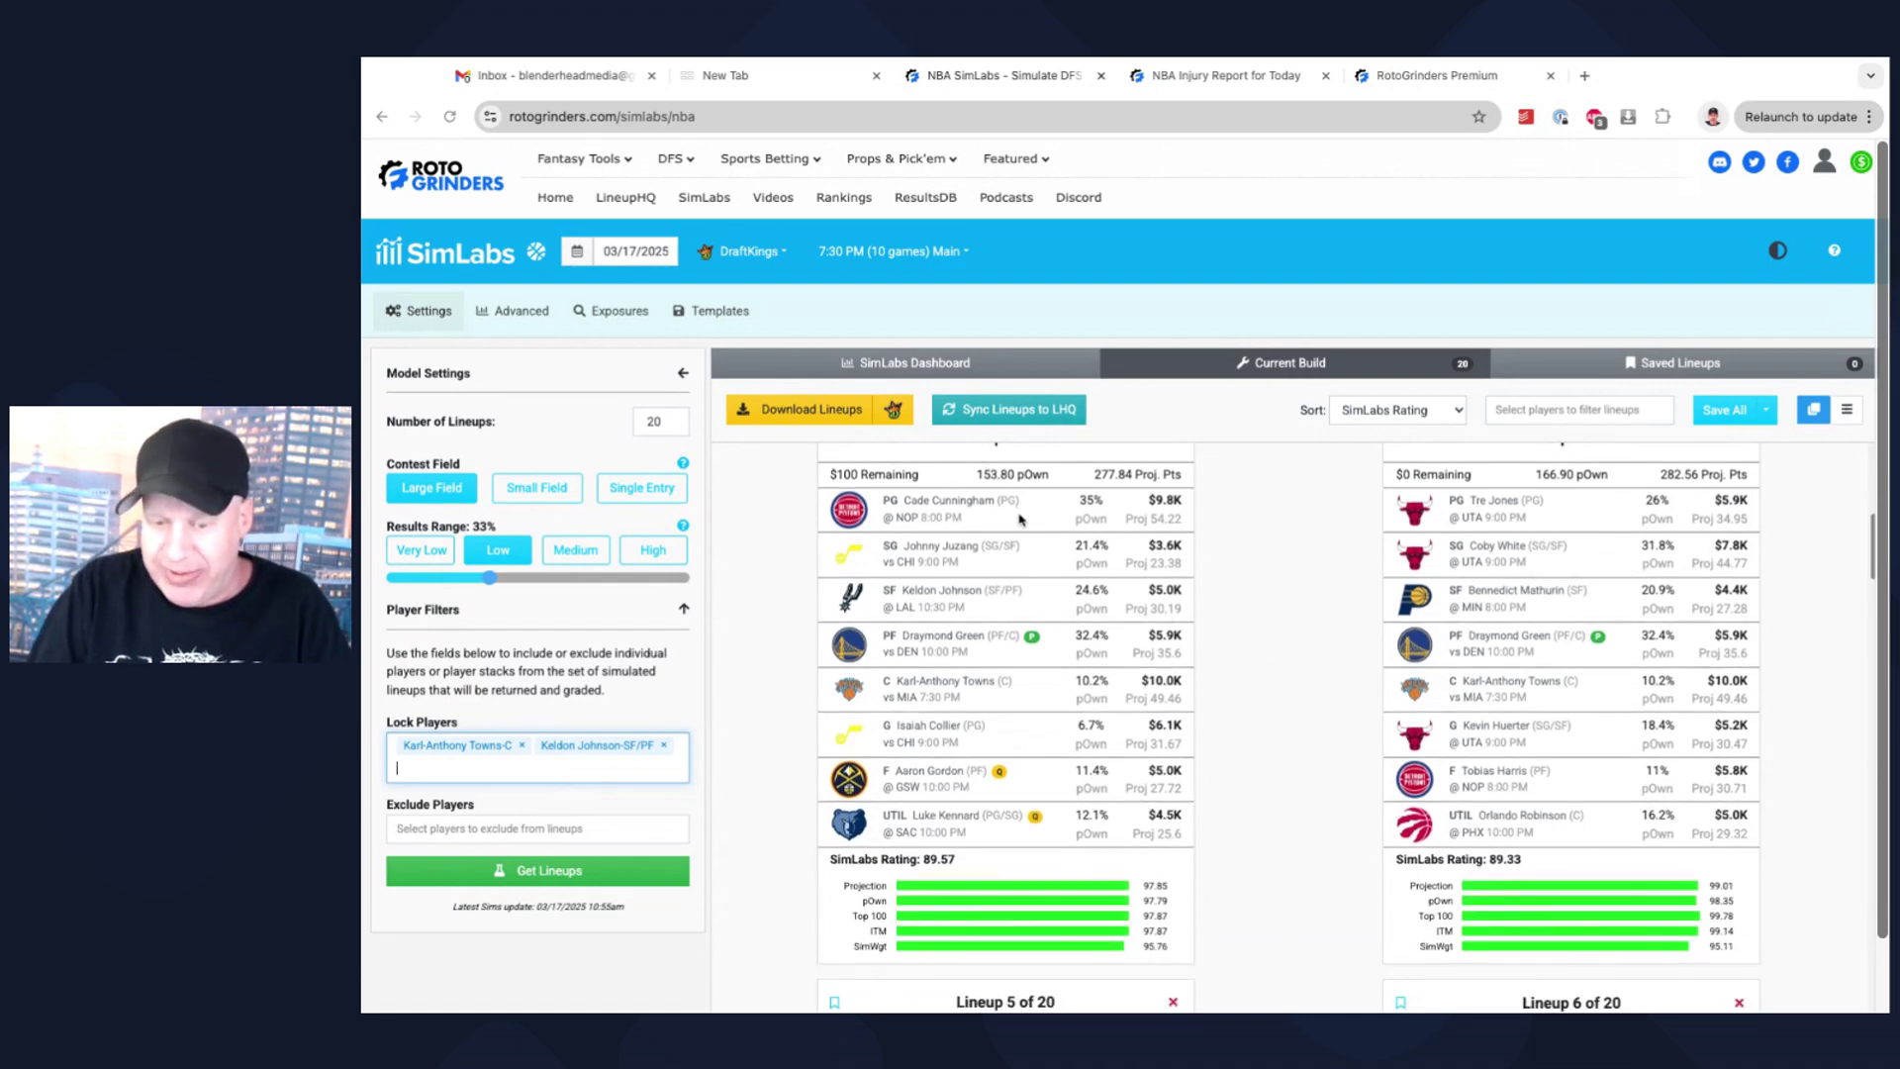
pyautogui.scroll(1, 1020, 524)
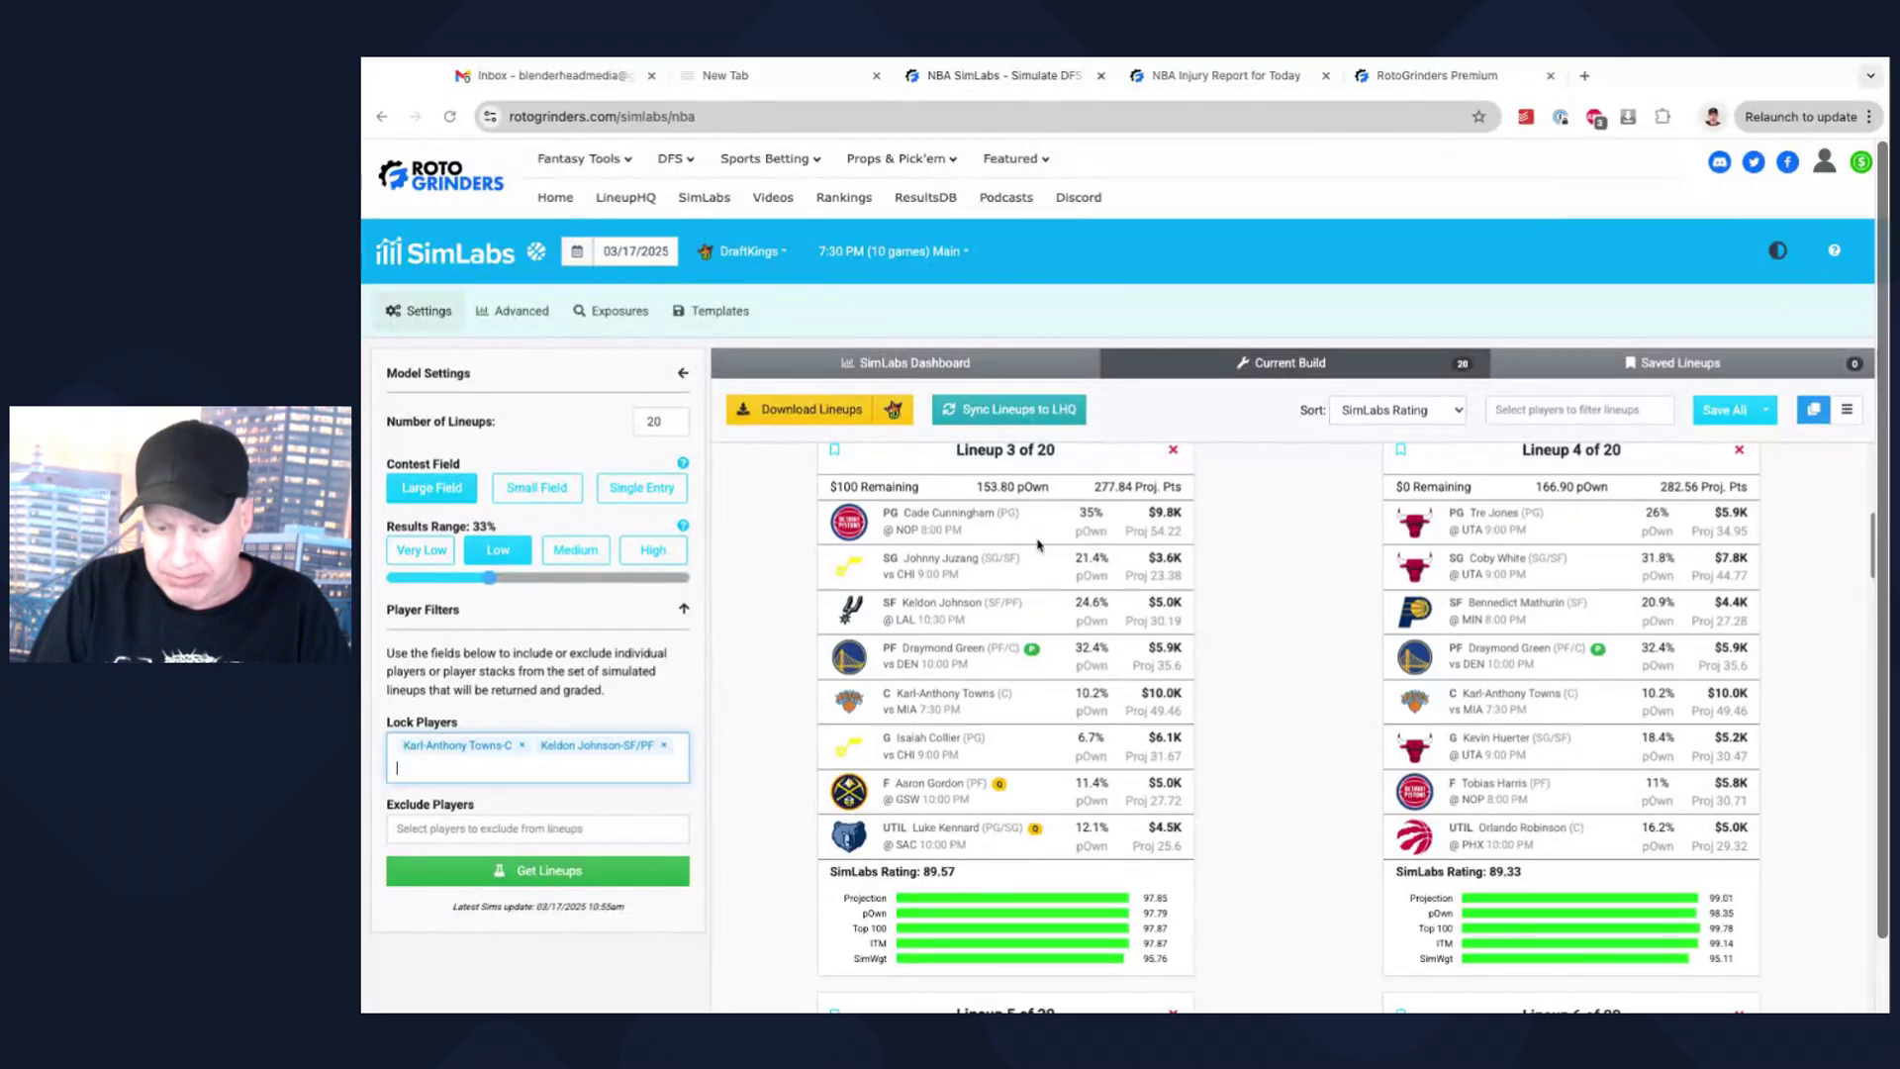
pyautogui.scroll(1, 1043, 548)
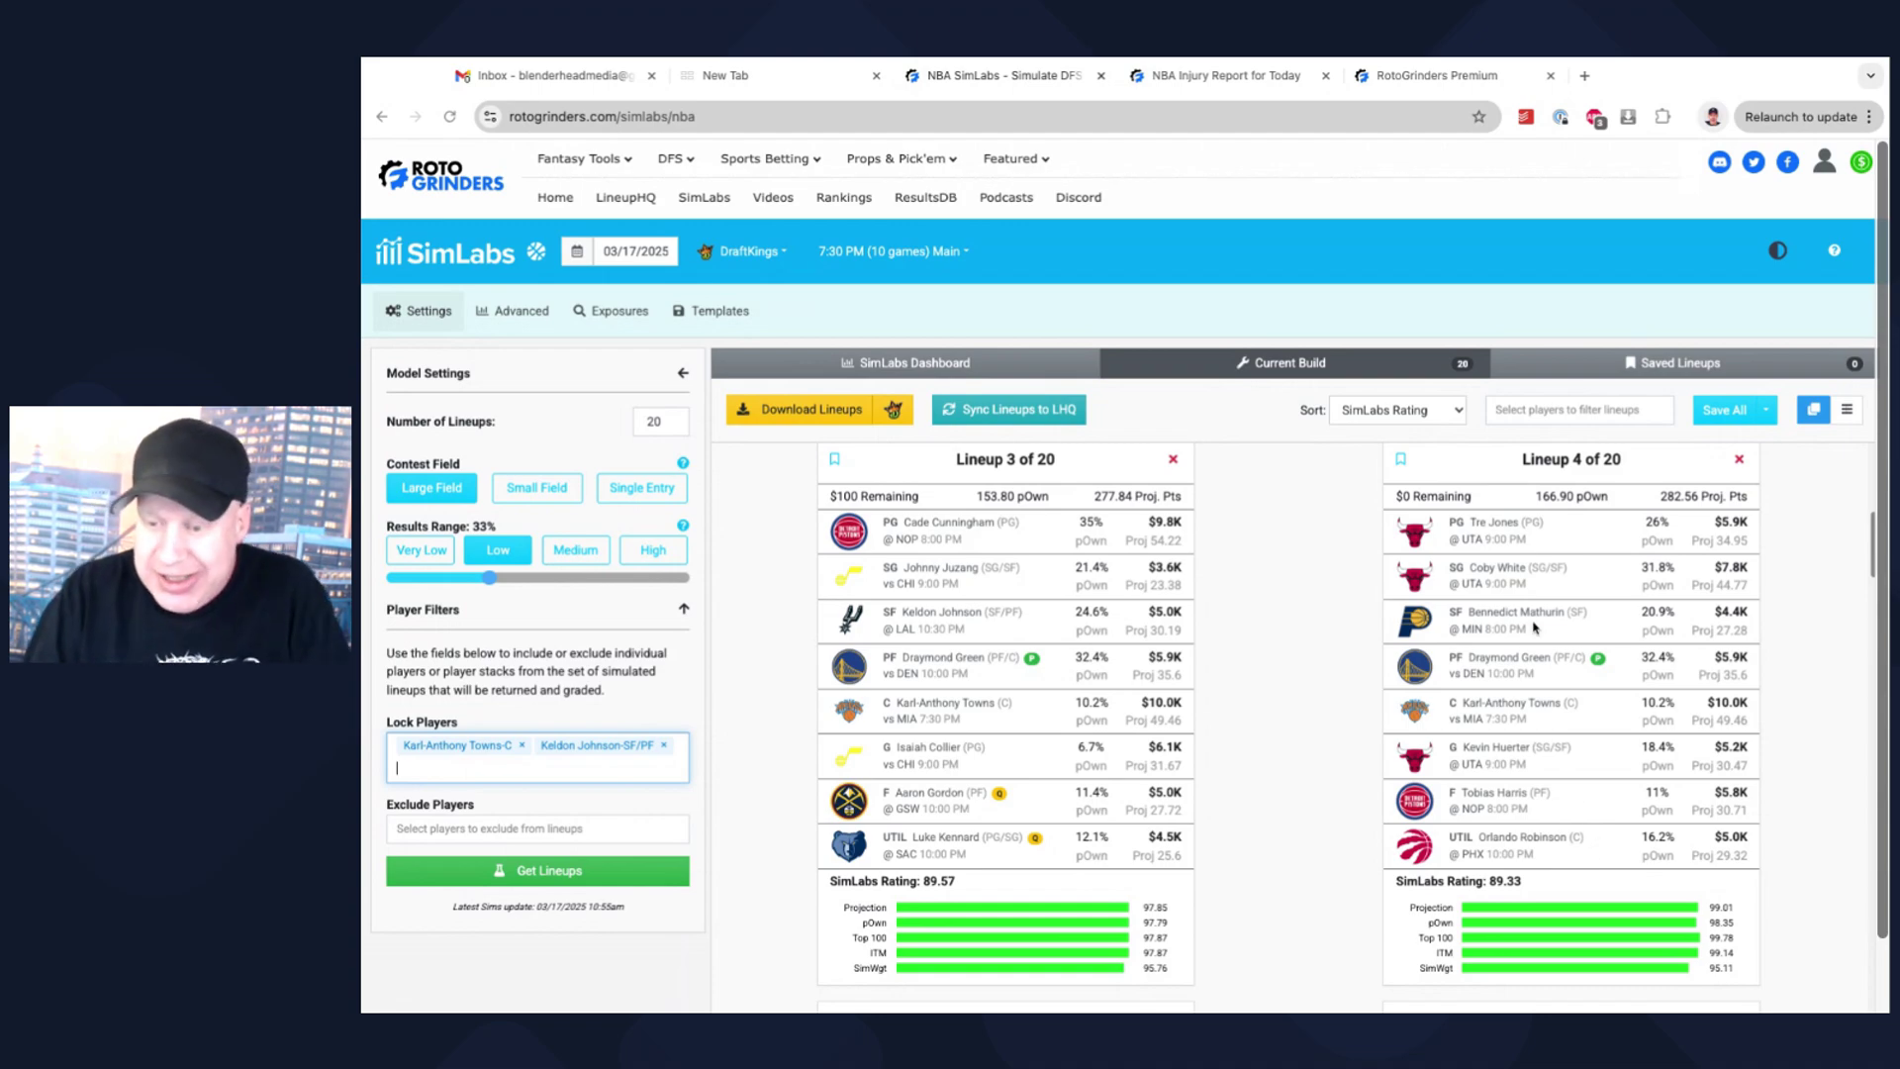
pyautogui.scroll(-4, 1274, 592)
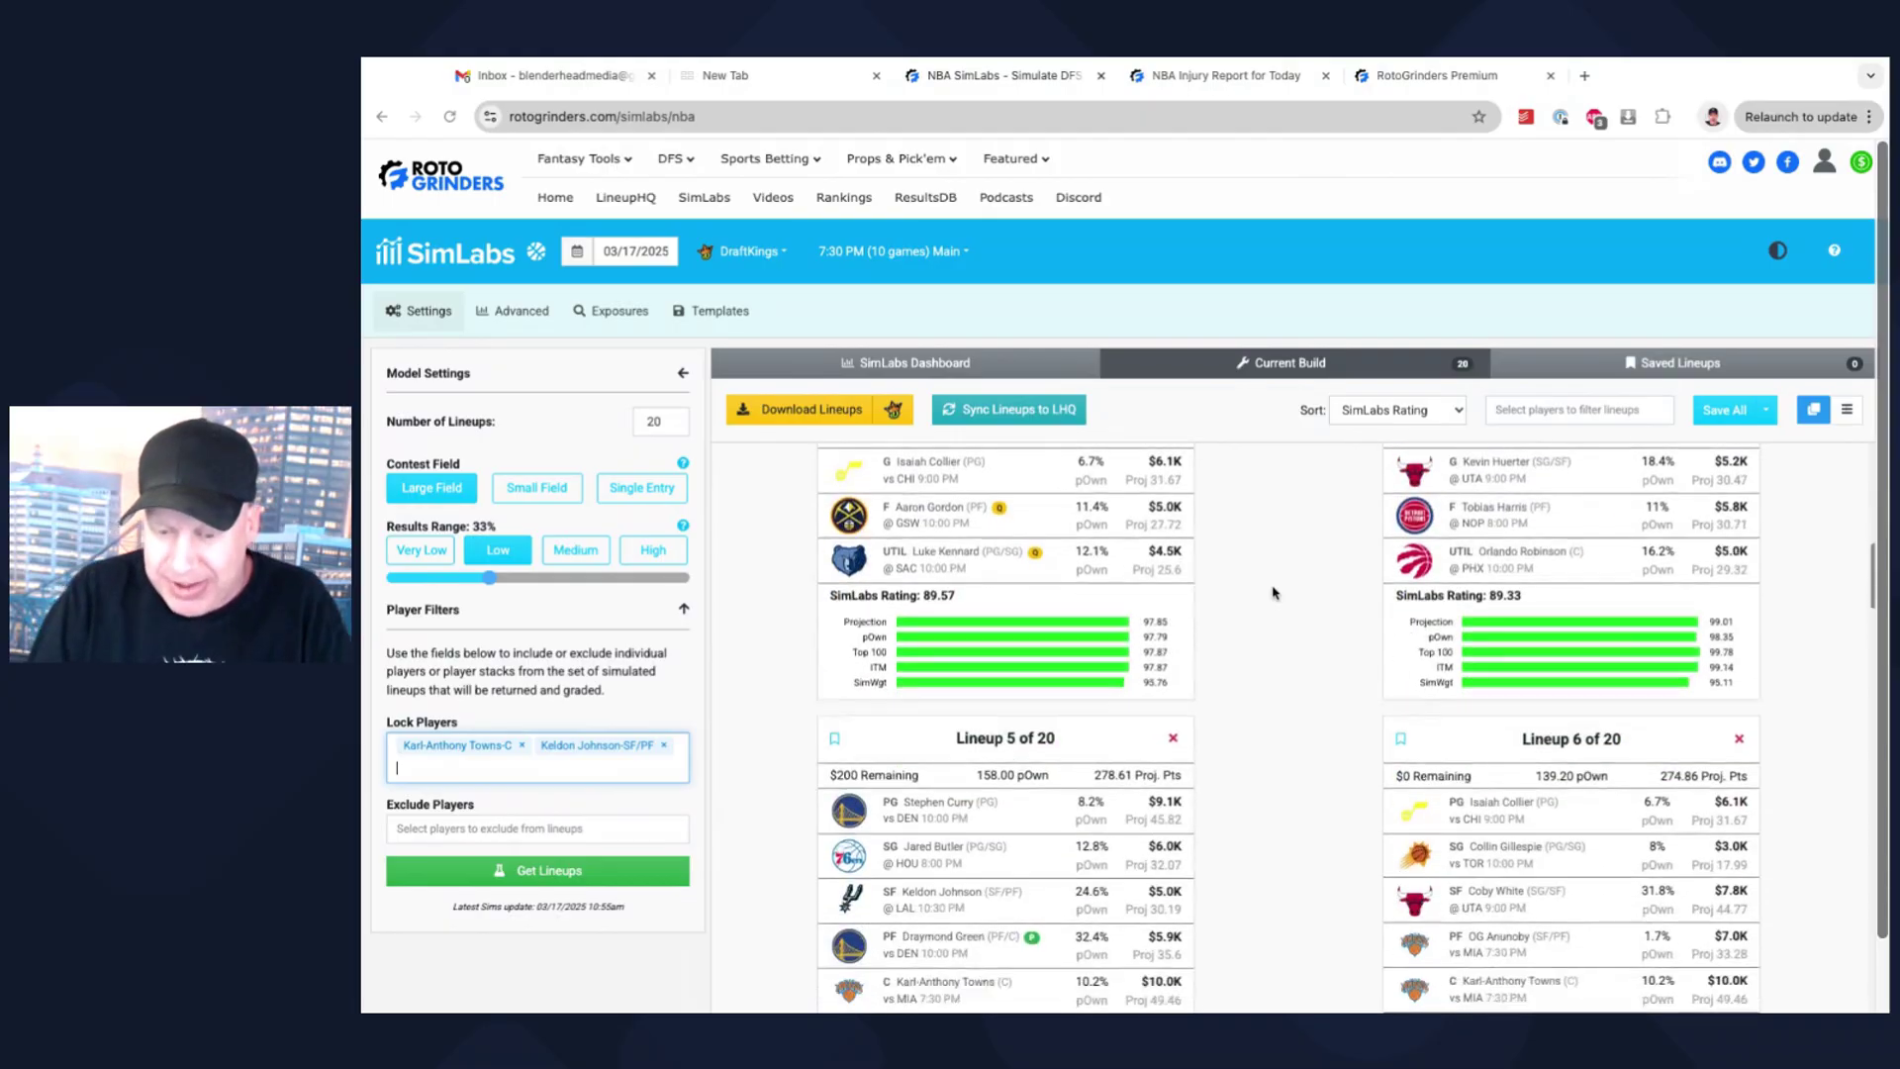
pyautogui.scroll(-2, 1274, 593)
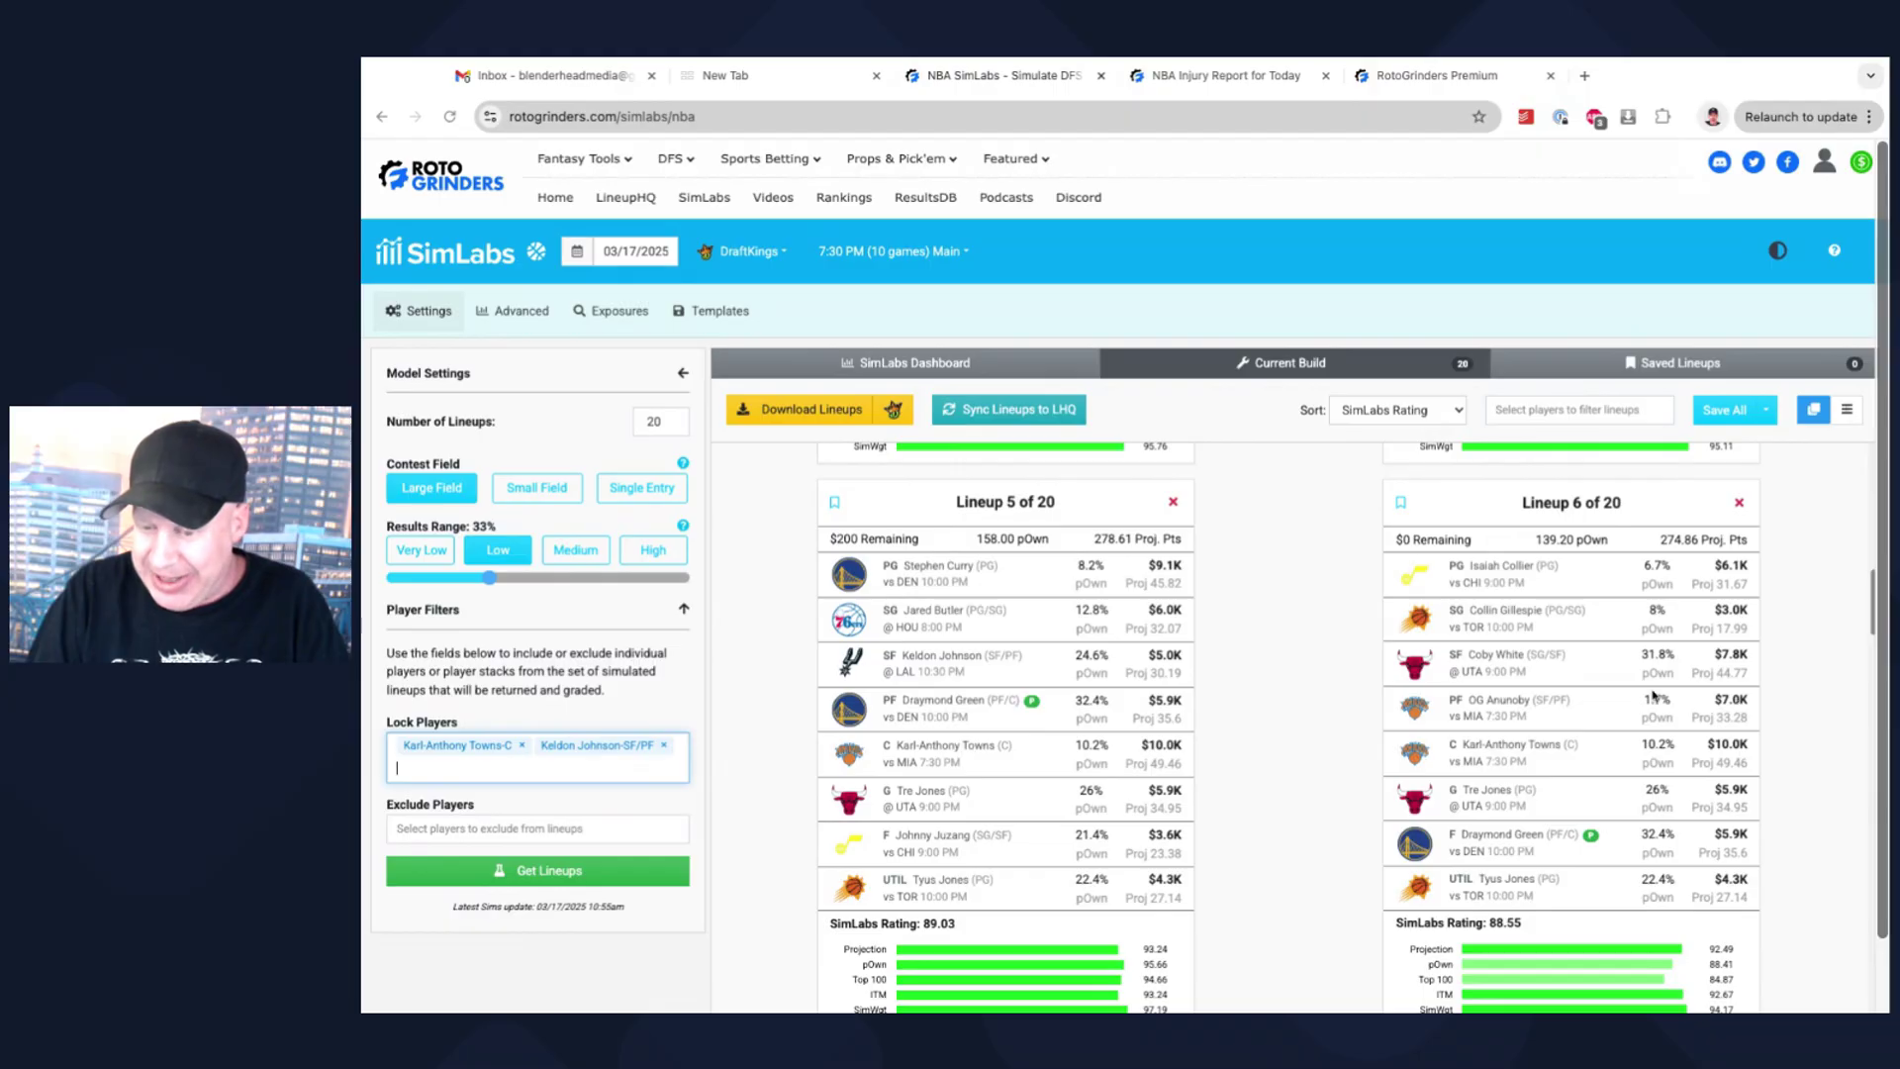
pyautogui.scroll(-1, 1653, 691)
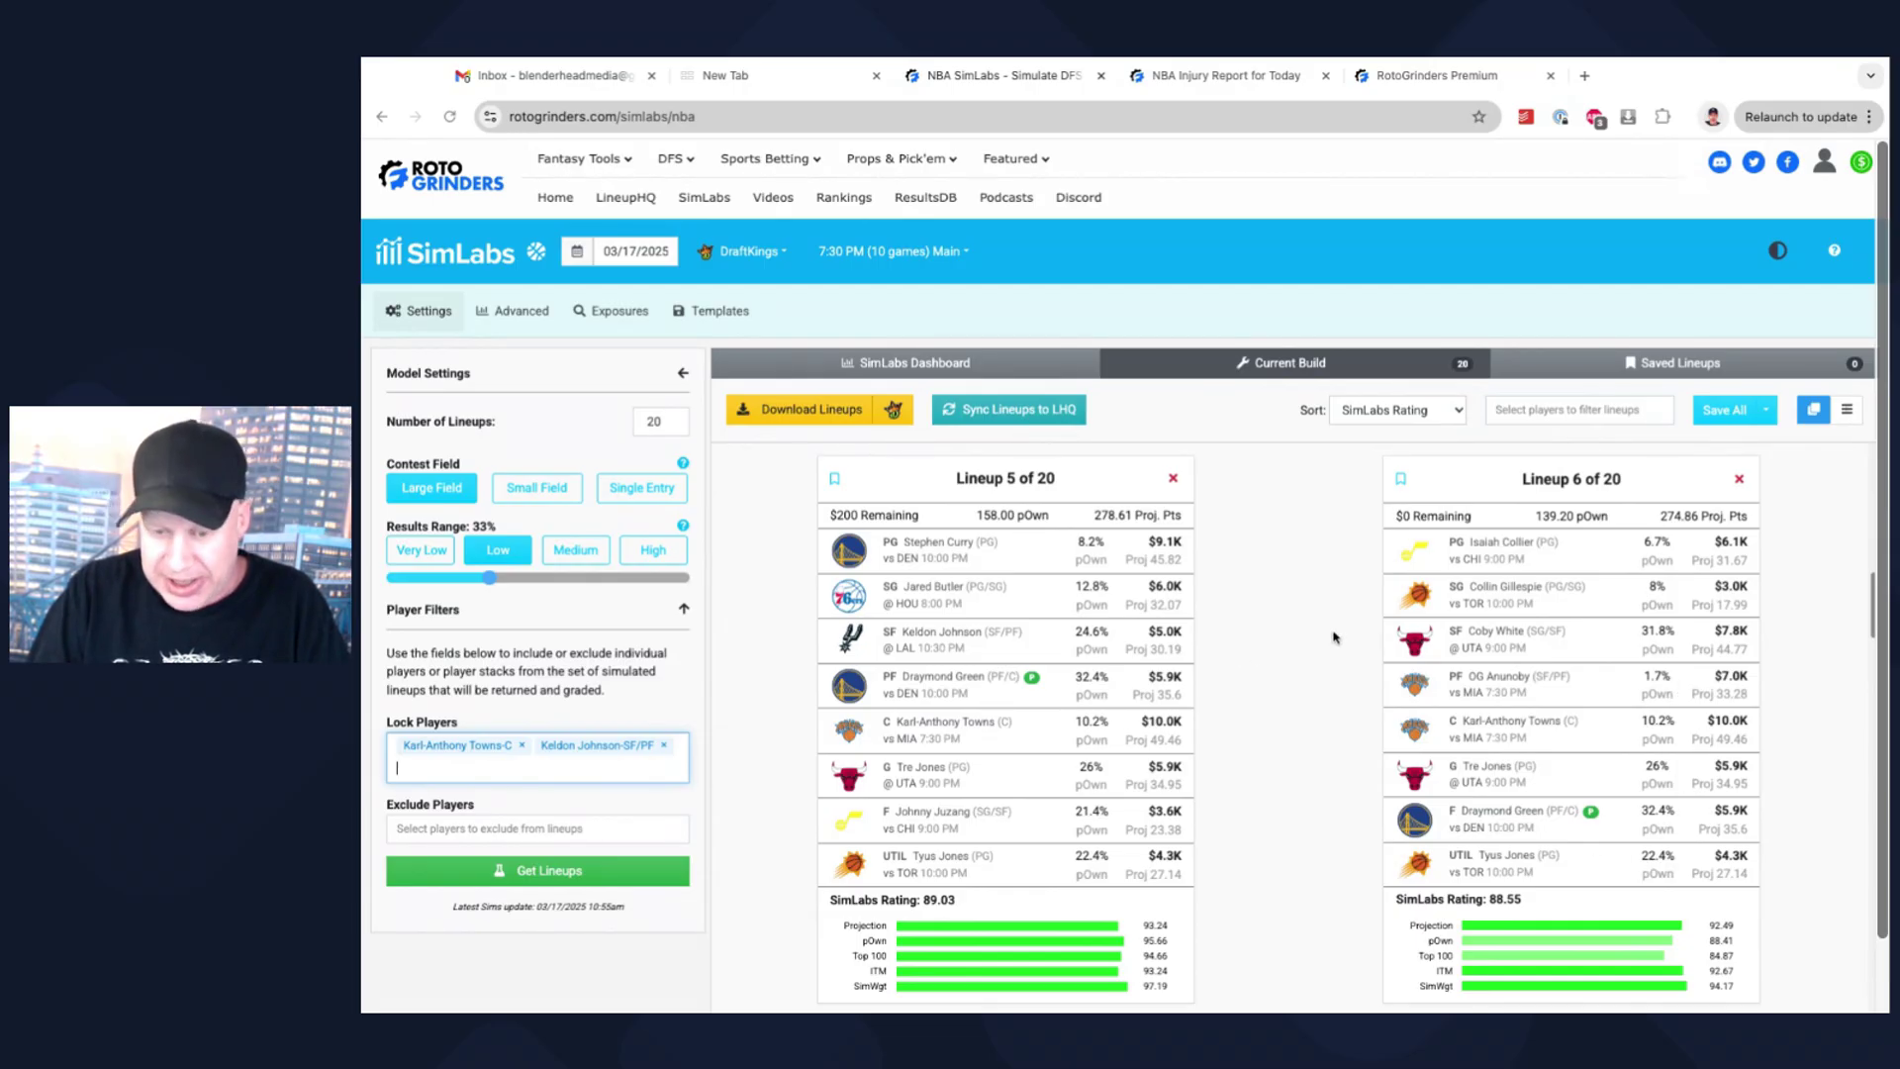
pyautogui.scroll(-4, 1331, 614)
pyautogui.scroll(-2, 1331, 614)
pyautogui.scroll(-1, 1331, 613)
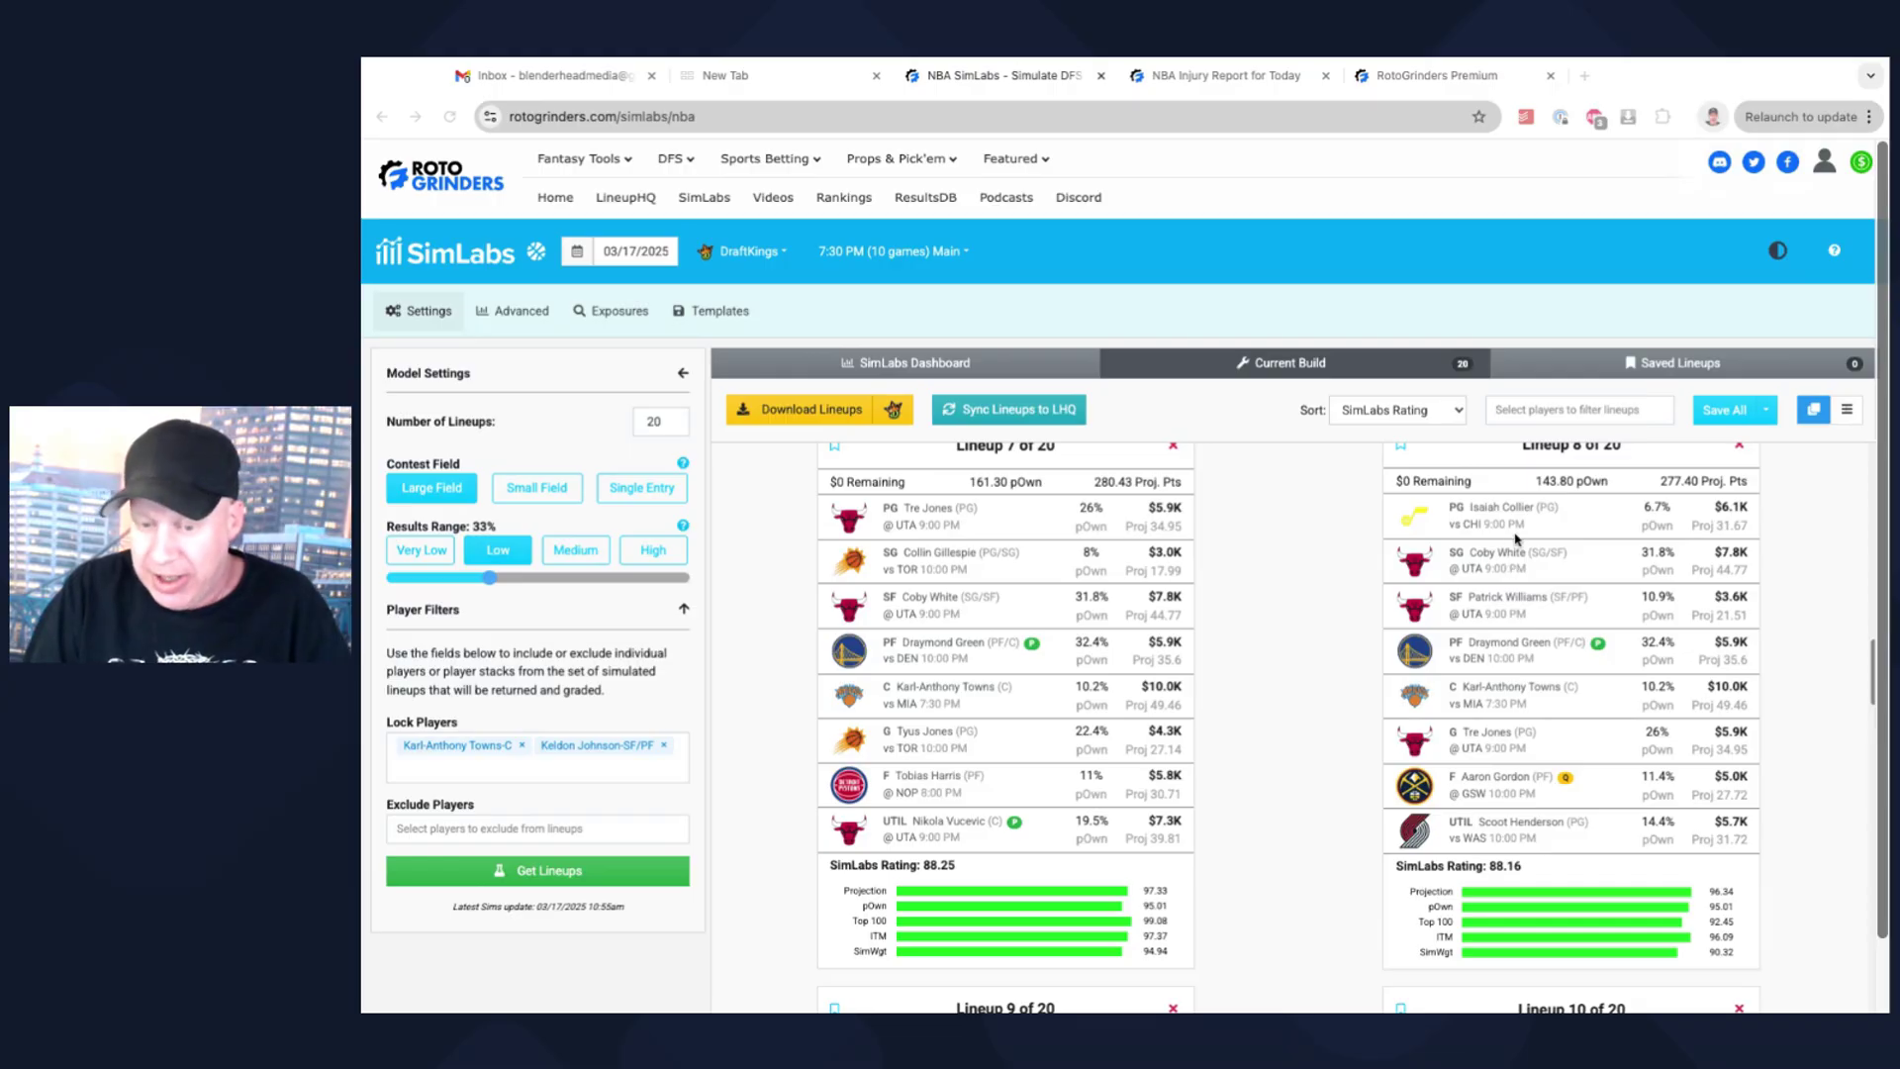
pyautogui.scroll(5, 1300, 631)
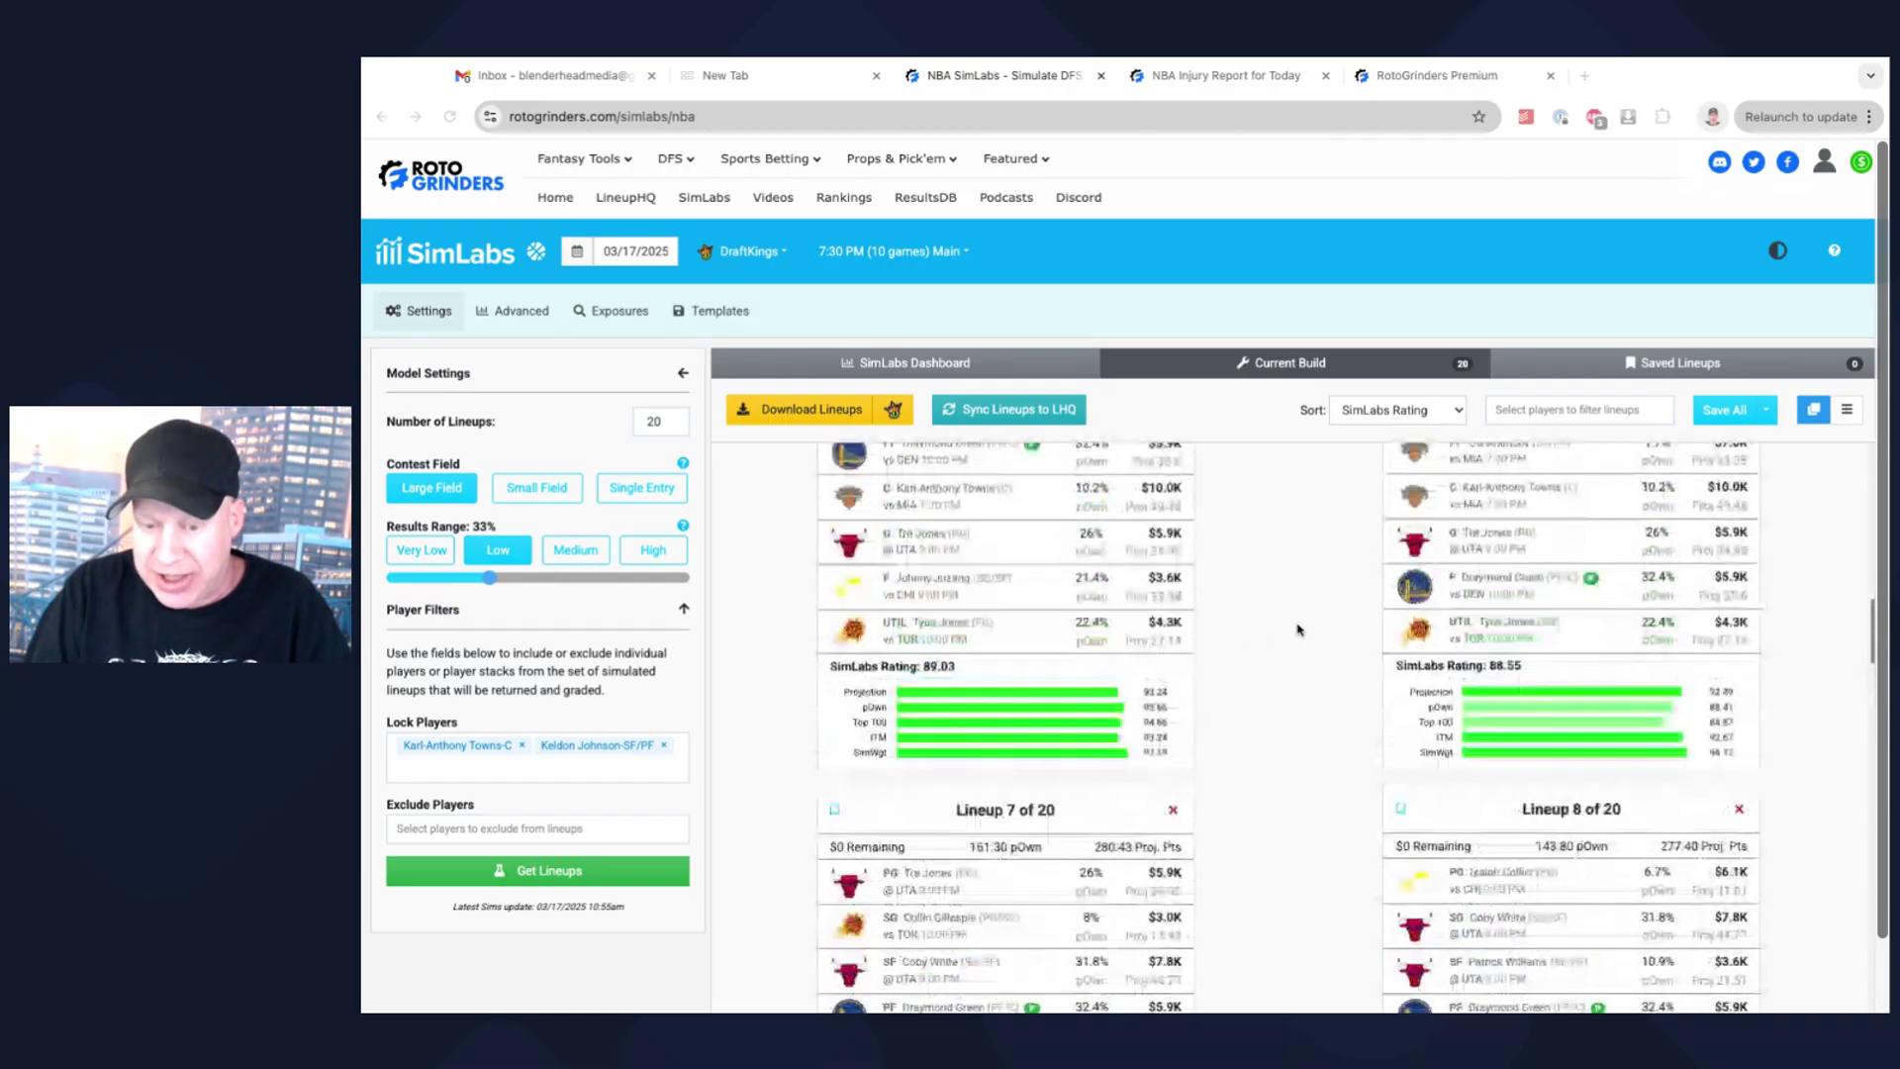
pyautogui.scroll(1, 1300, 629)
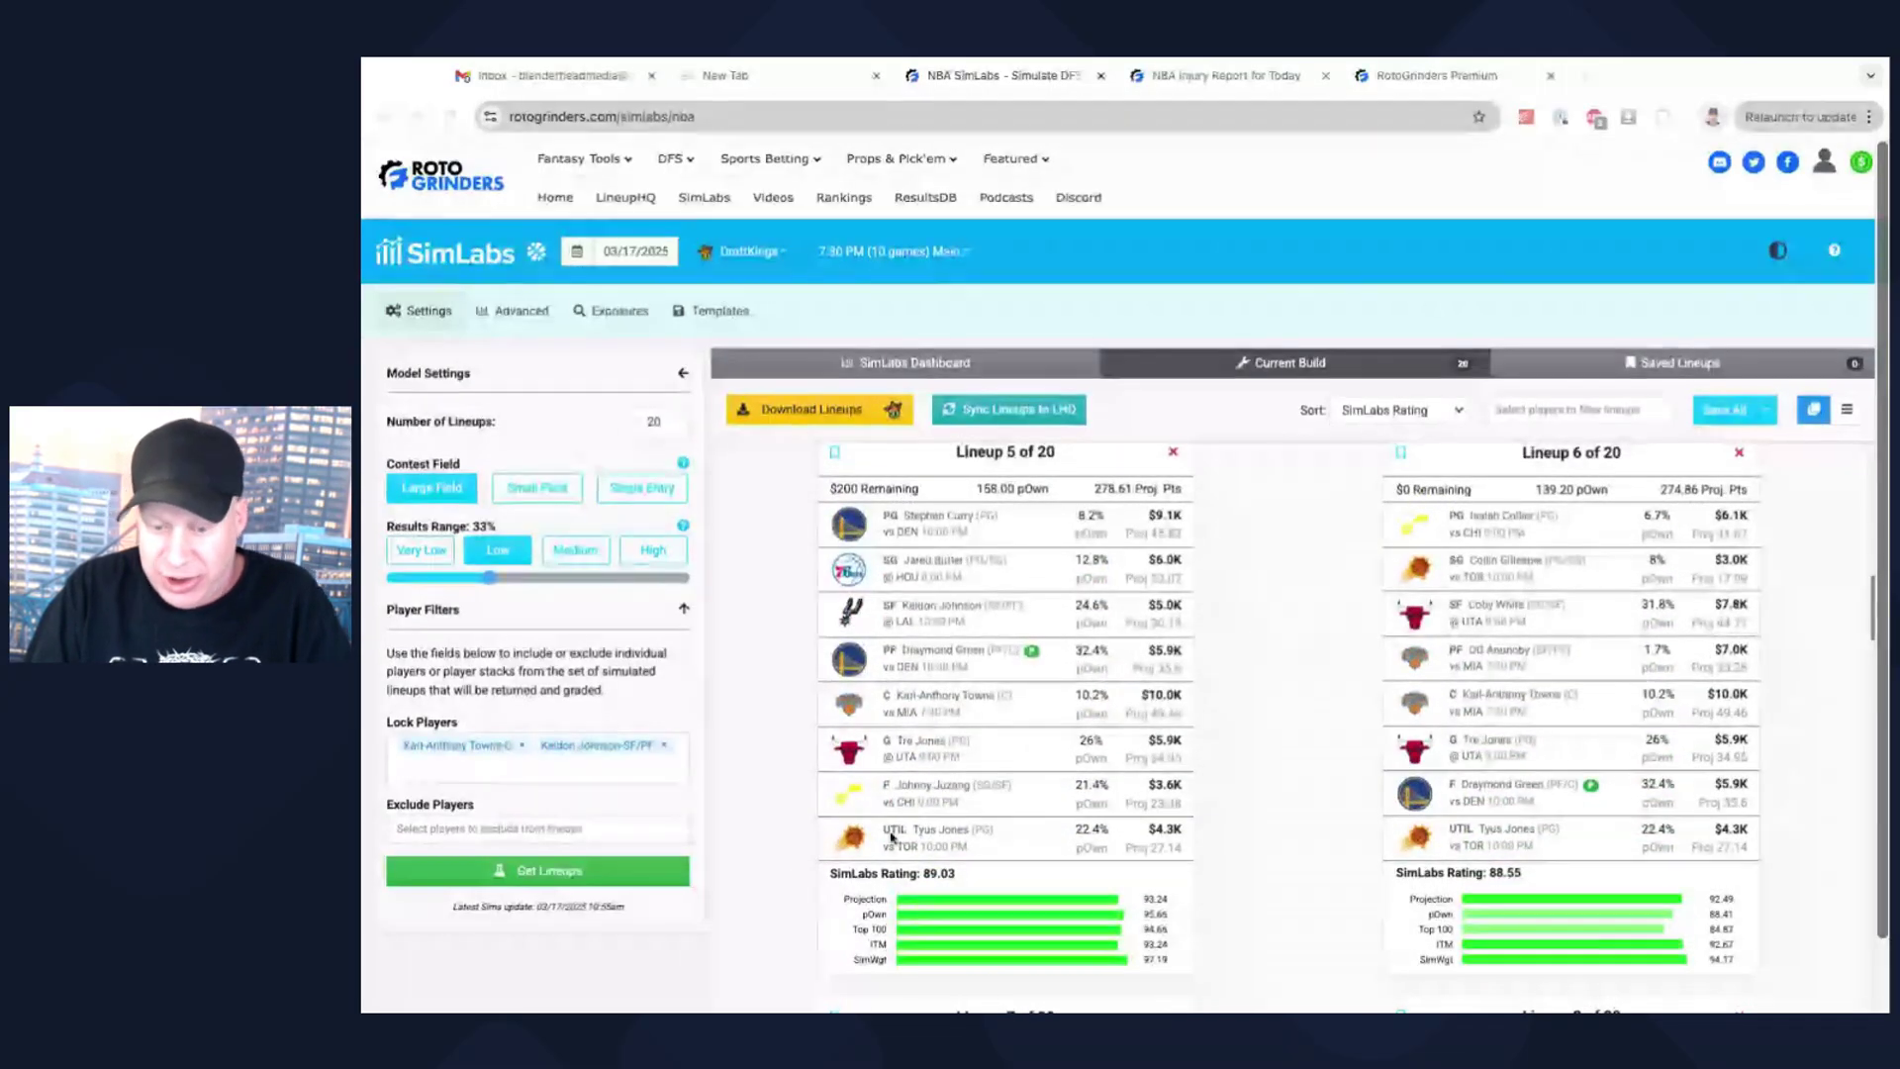
# - Replace Keldon Johnson in the locked players with Isaiah Collier, Johnny Juzang and Coby White
pyautogui.click(519, 773)
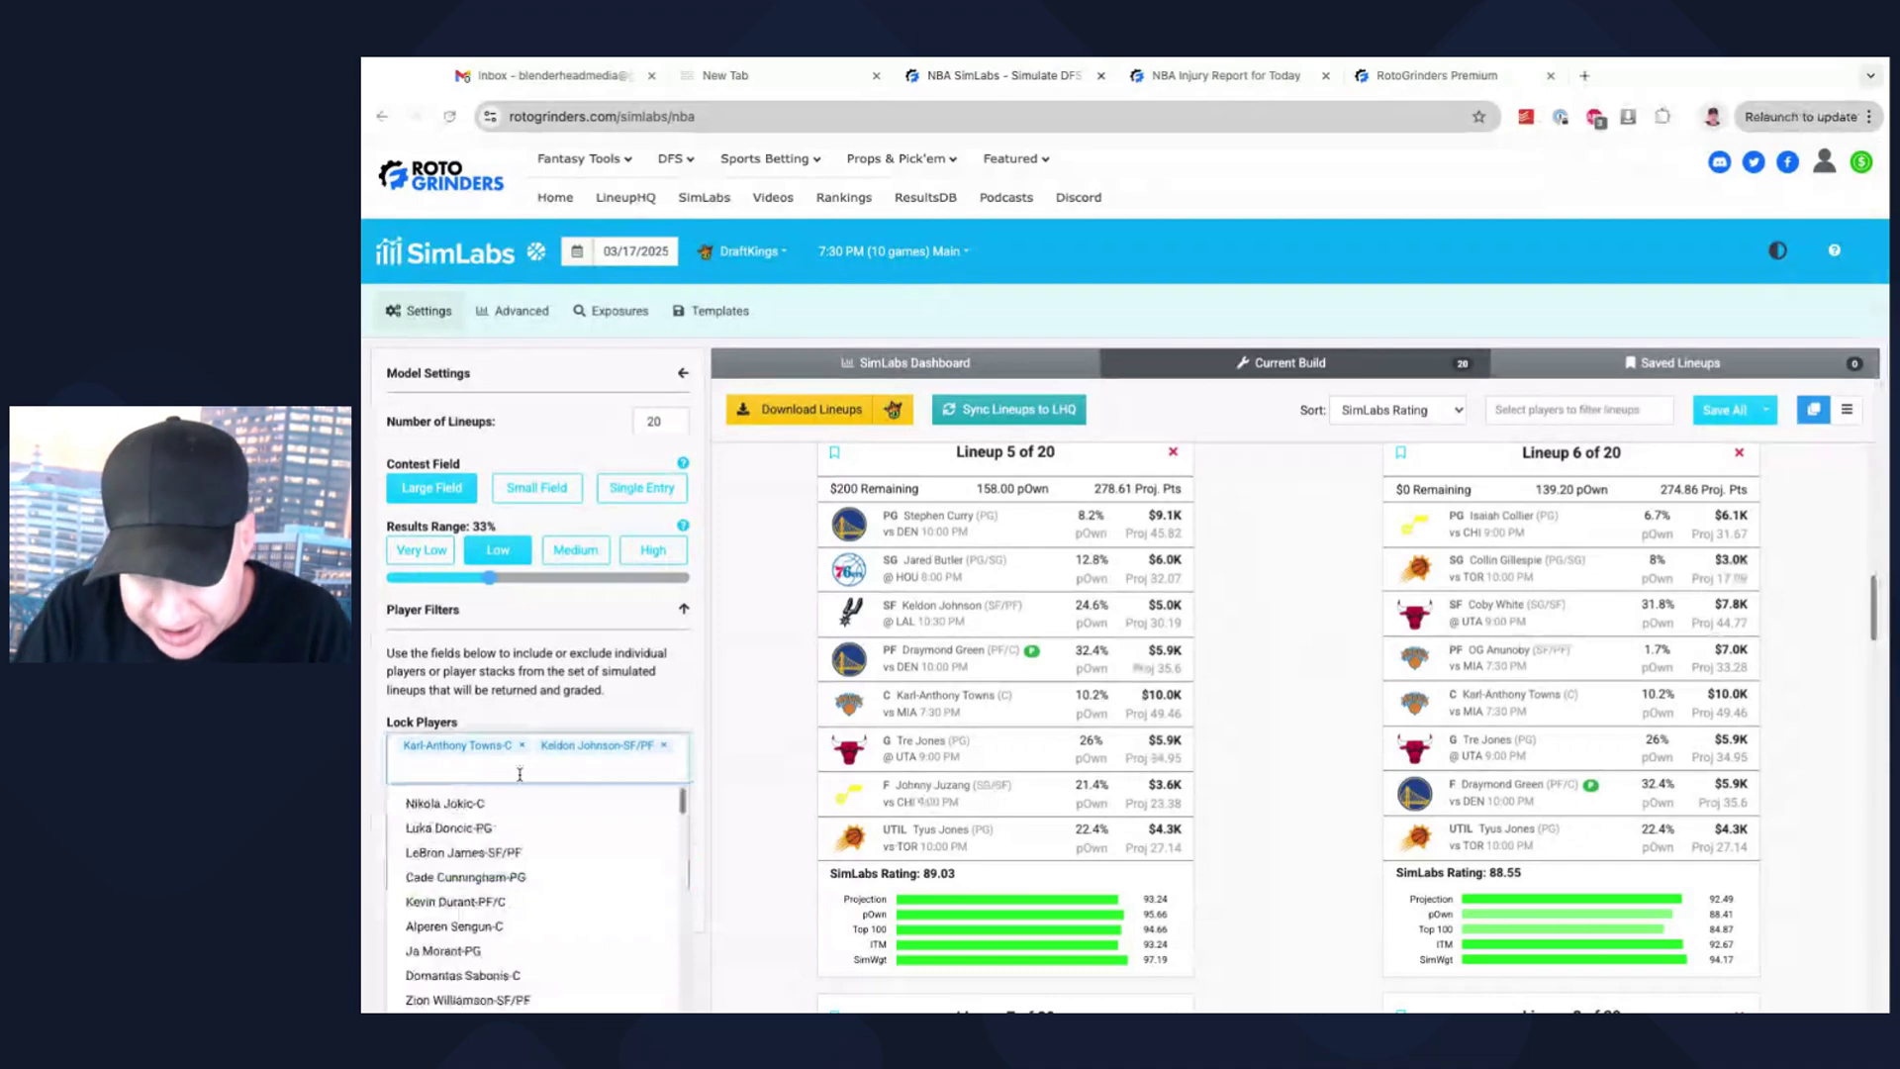
pyautogui.write('colli')
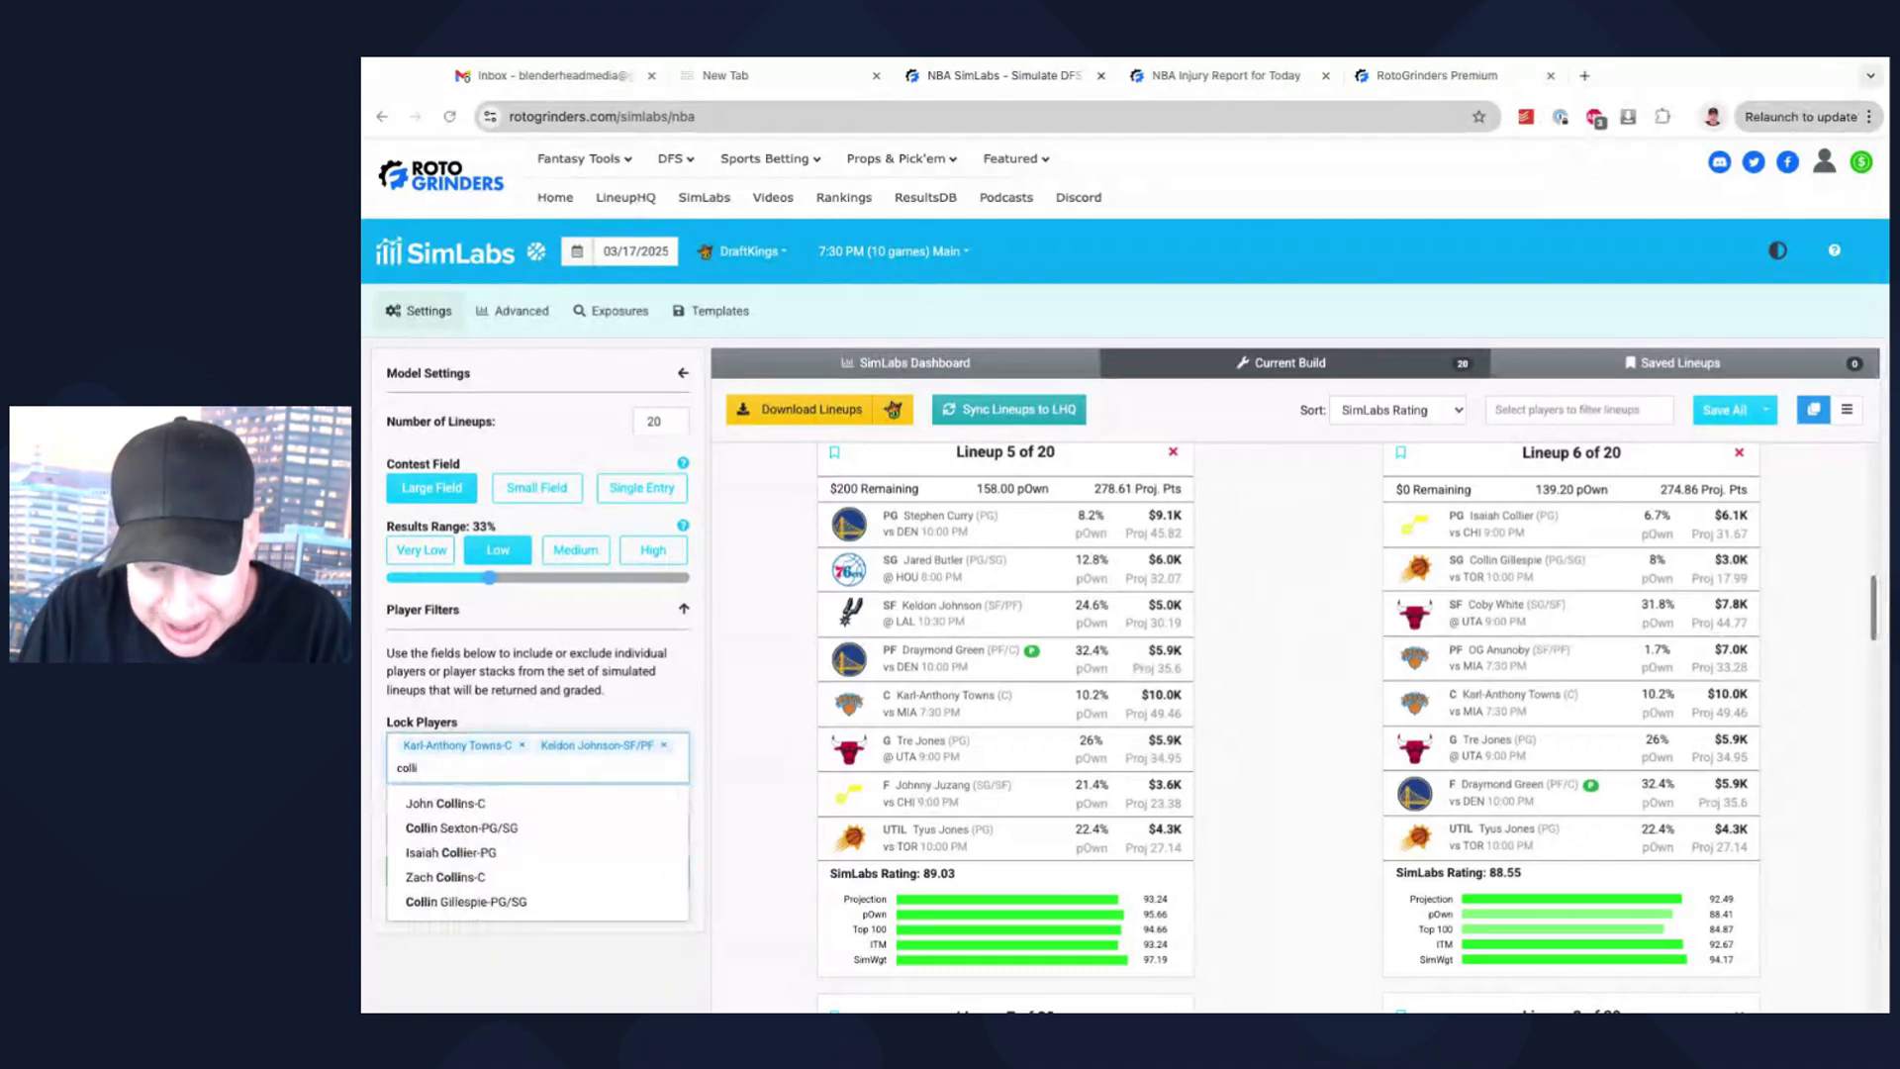
pyautogui.click(510, 852)
pyautogui.write('juzan')
pyautogui.click(511, 813)
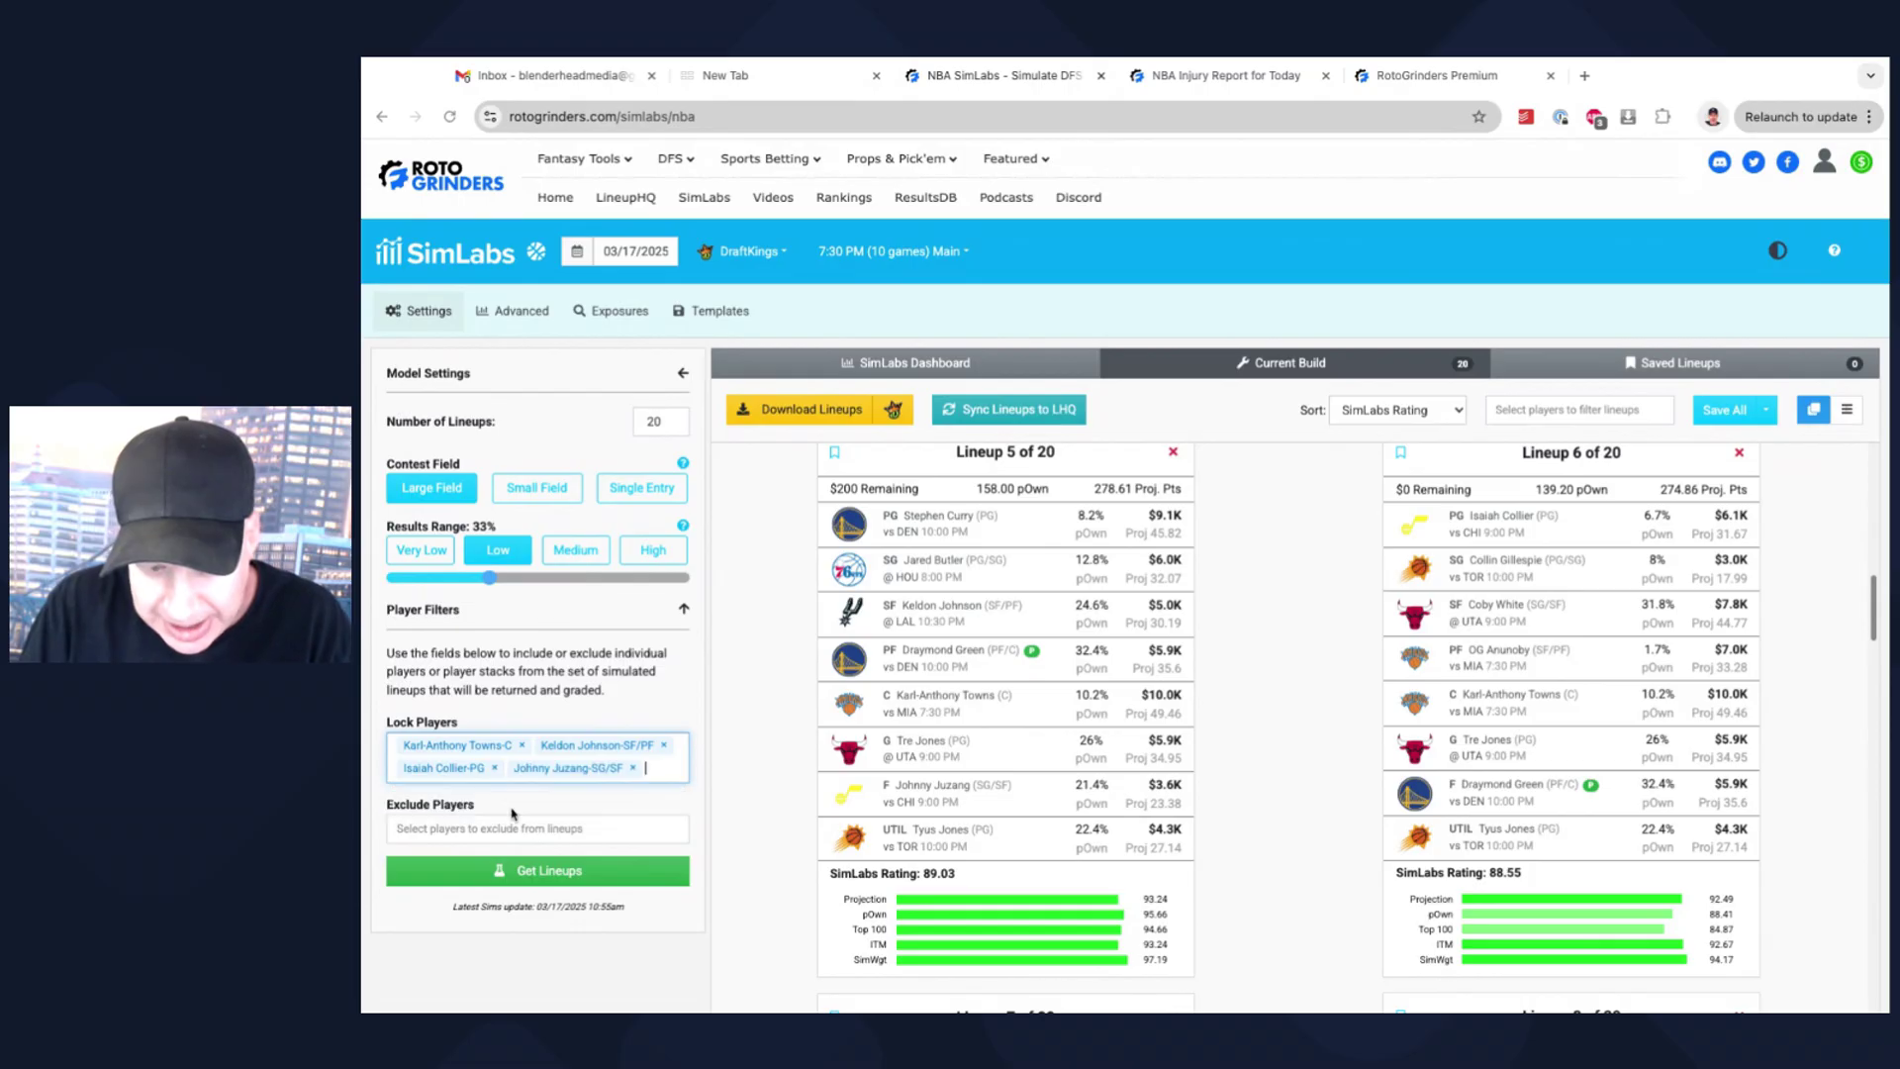
pyautogui.write('co')
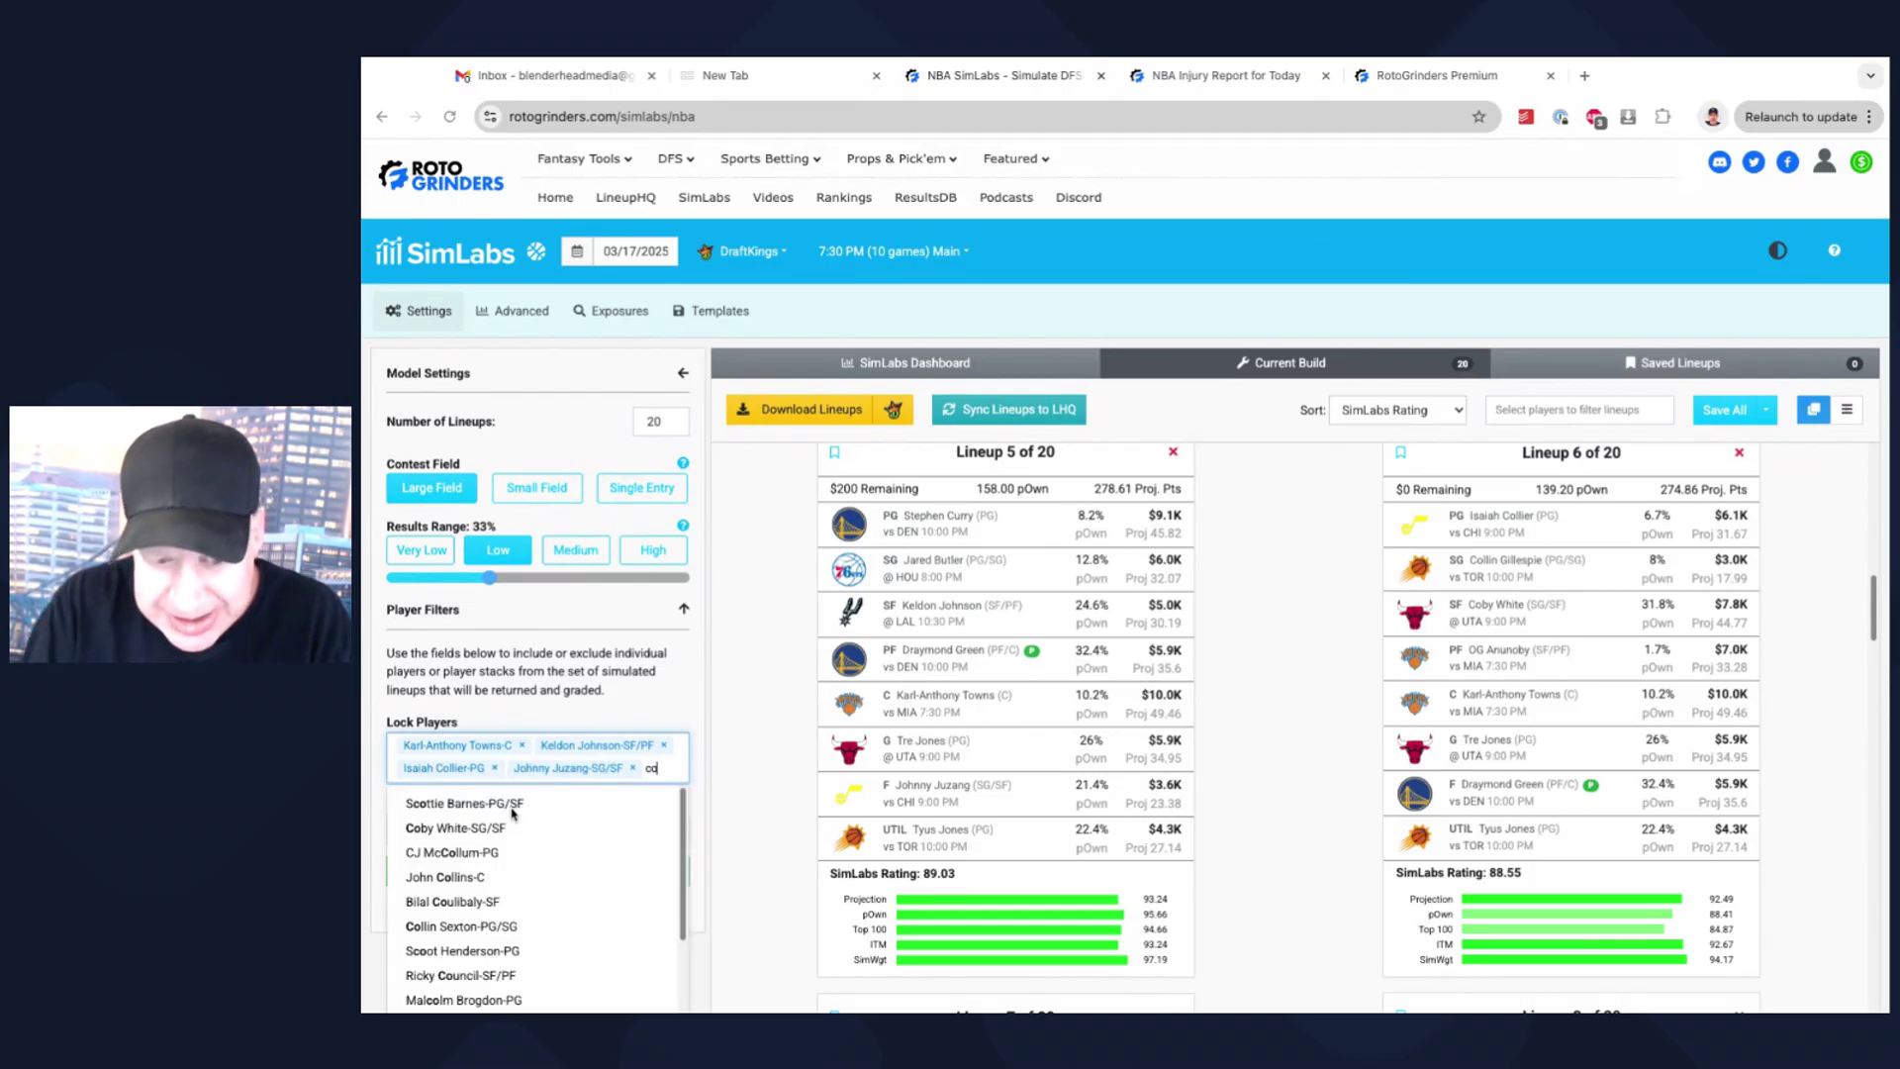
pyautogui.click(505, 828)
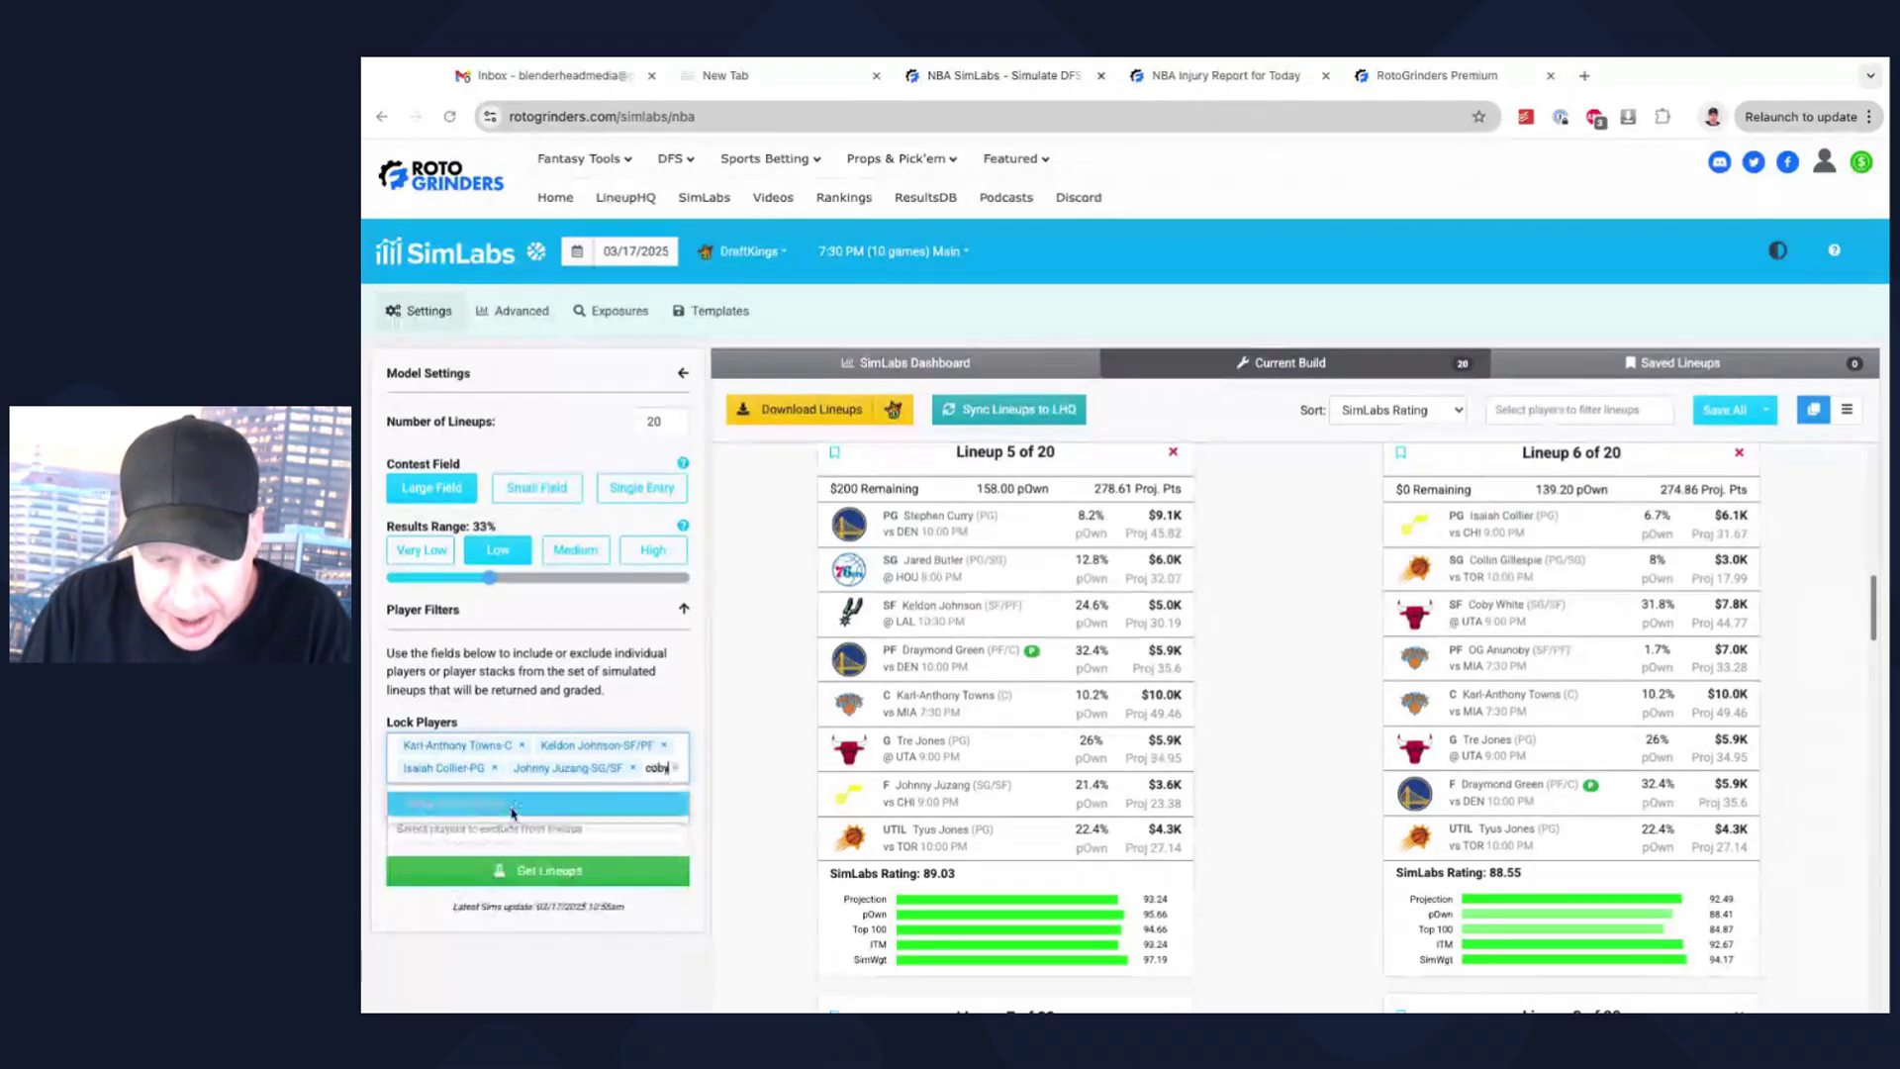
pyautogui.click(664, 745)
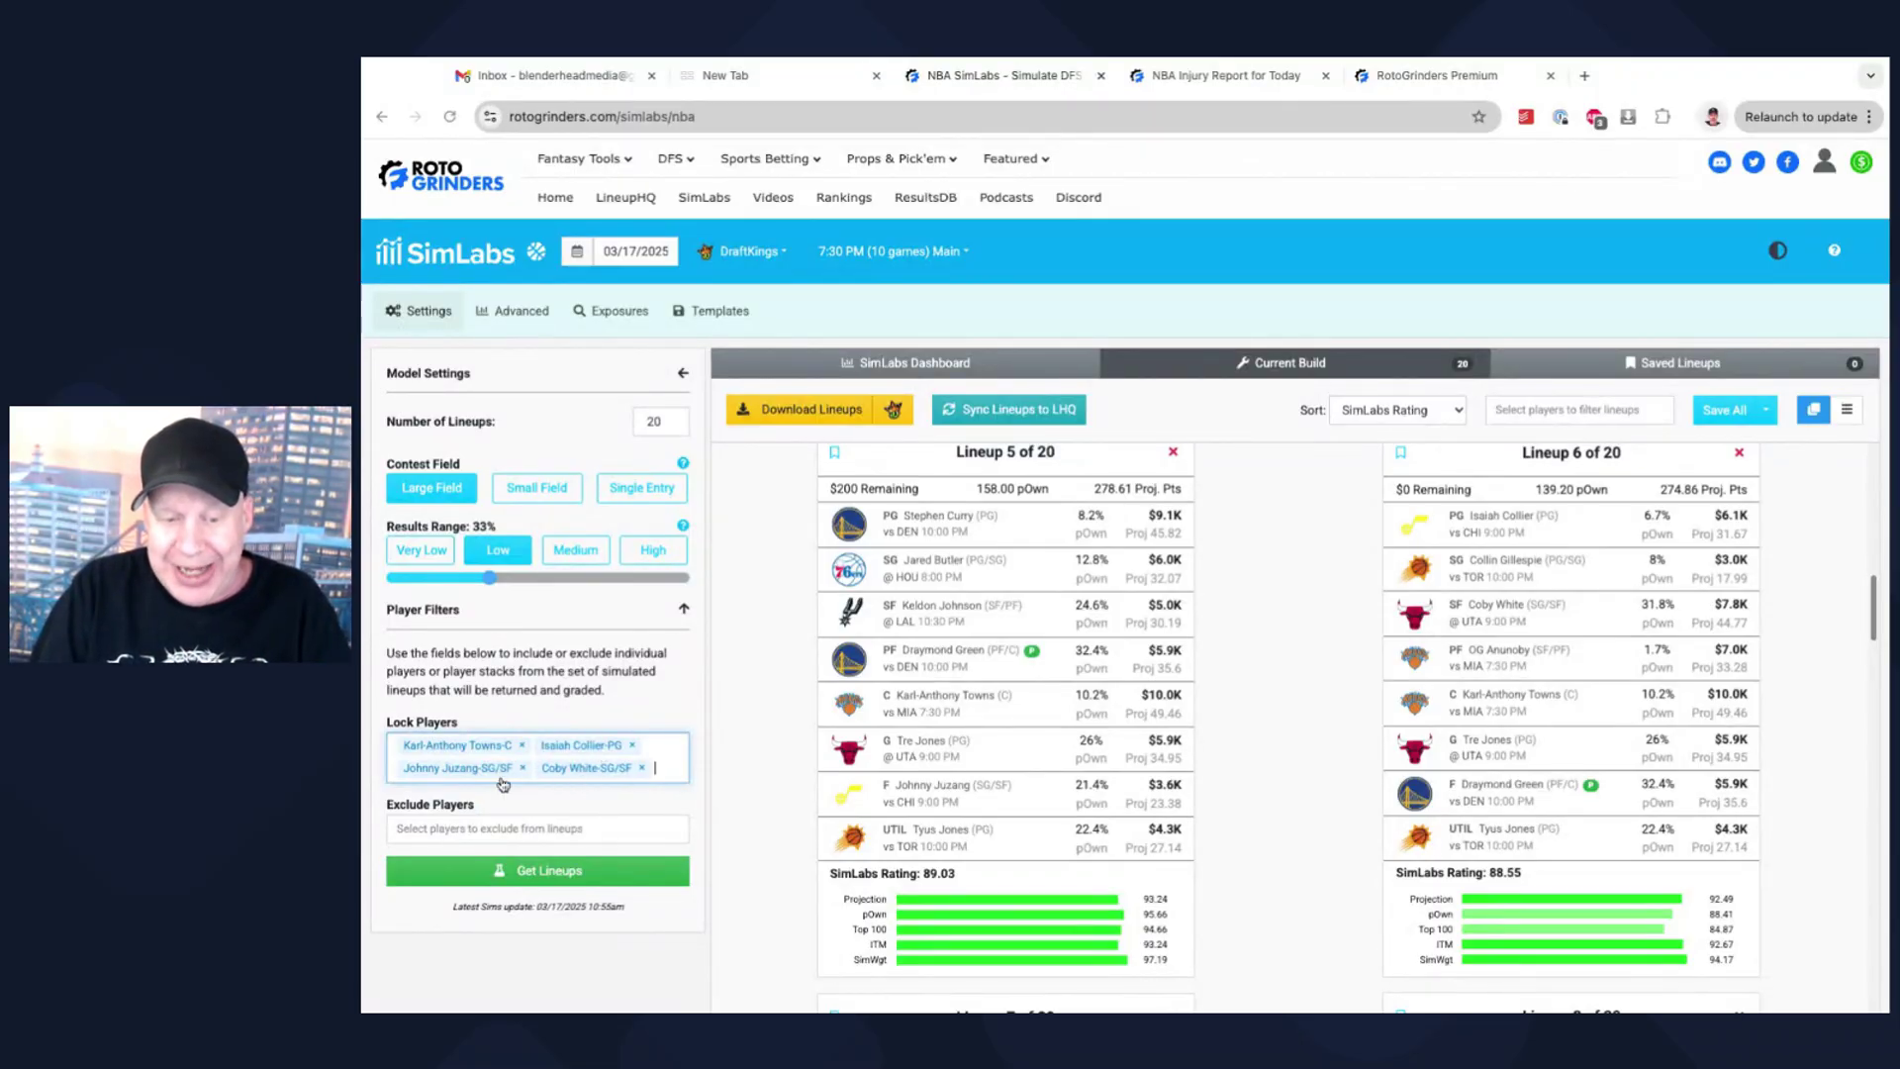
# - Generate a new build with the current locks and skim through its lineups
pyautogui.click(555, 875)
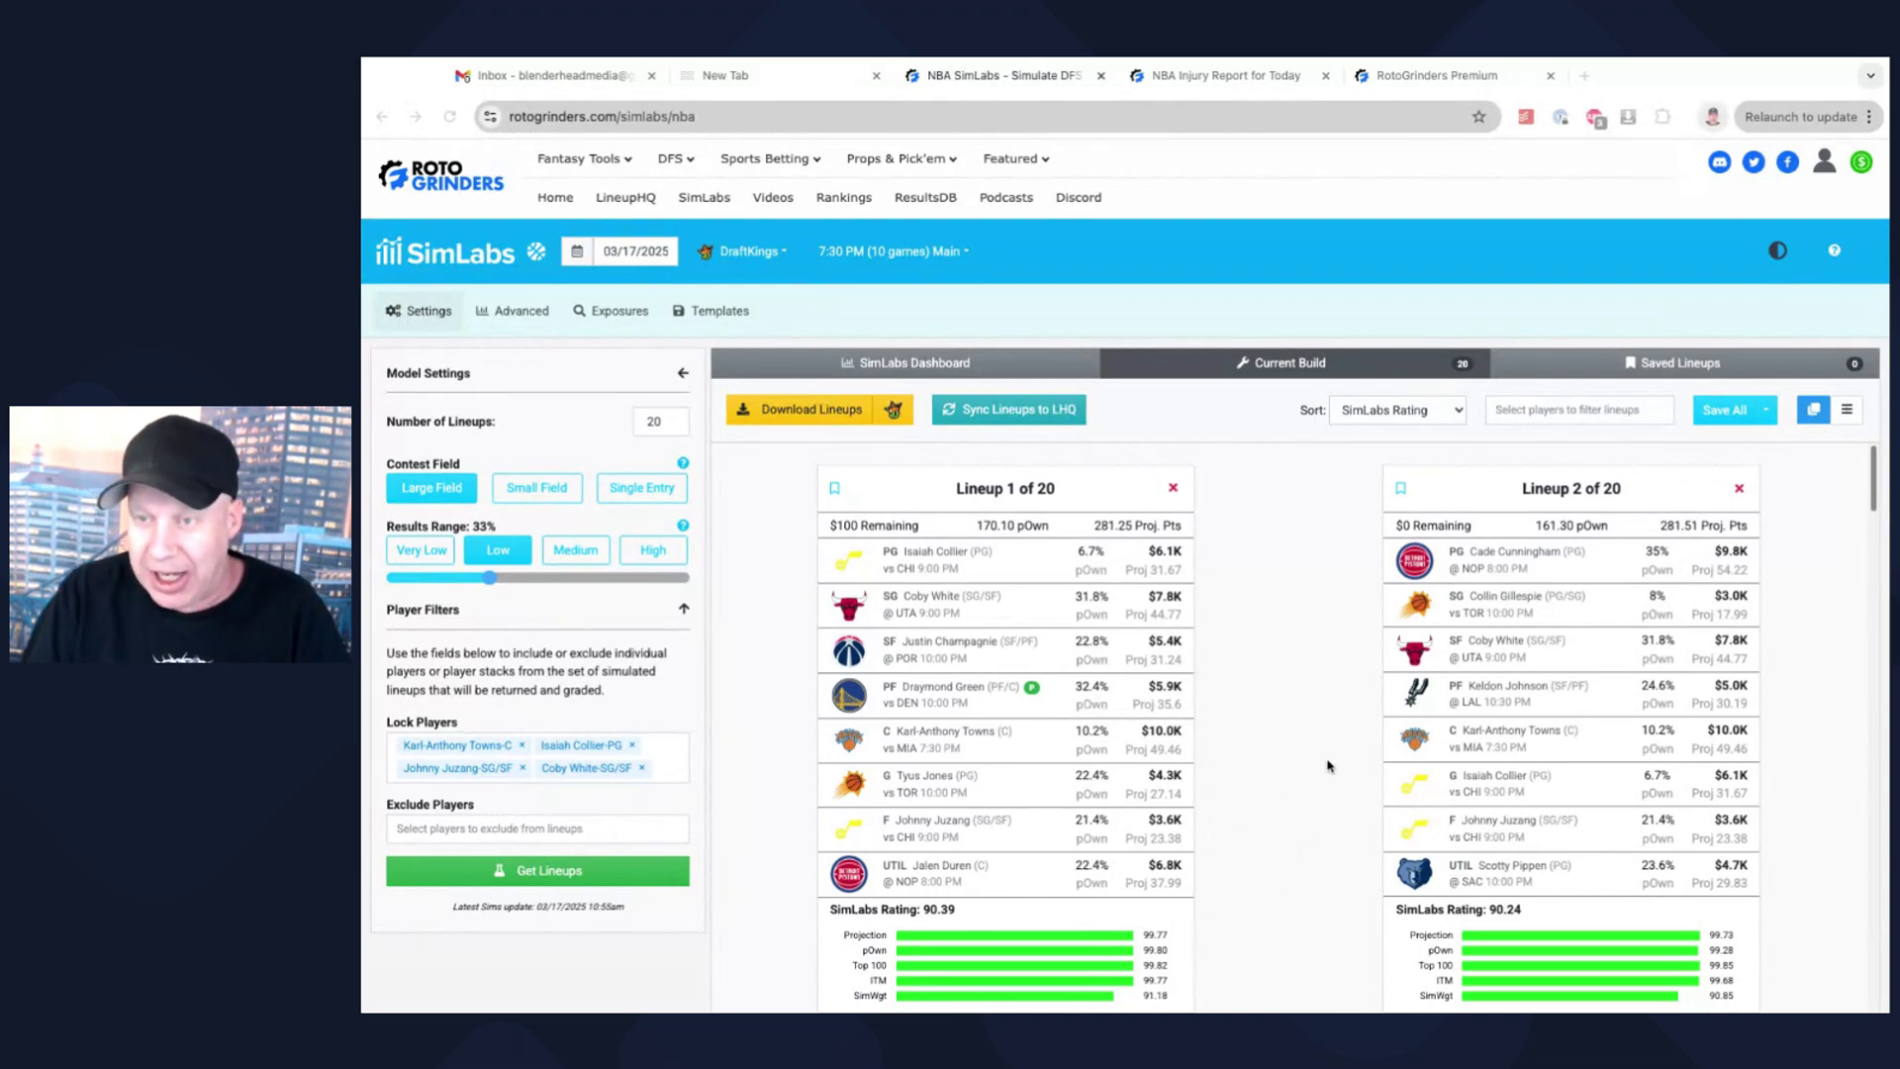
pyautogui.scroll(-3, 1304, 692)
pyautogui.scroll(-10, 1315, 662)
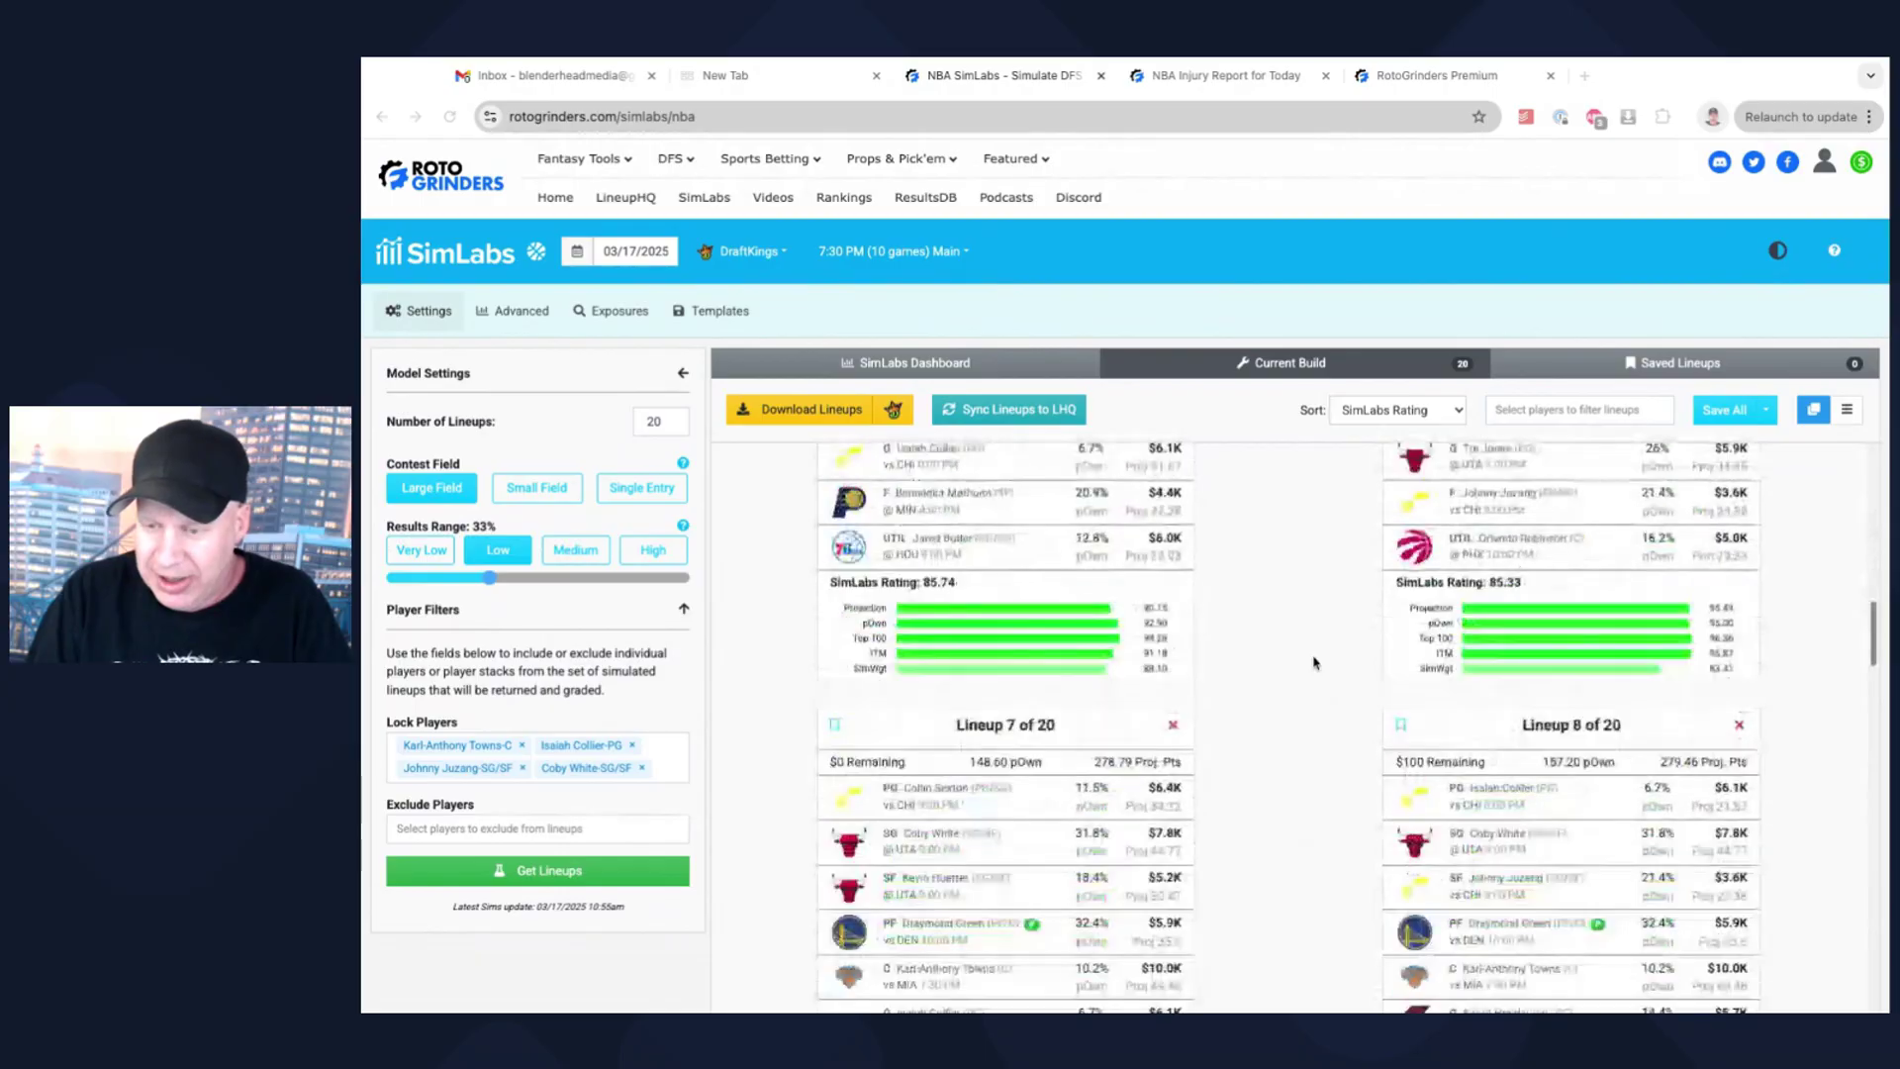
pyautogui.scroll(-10, 1314, 662)
pyautogui.scroll(-10, 1314, 662)
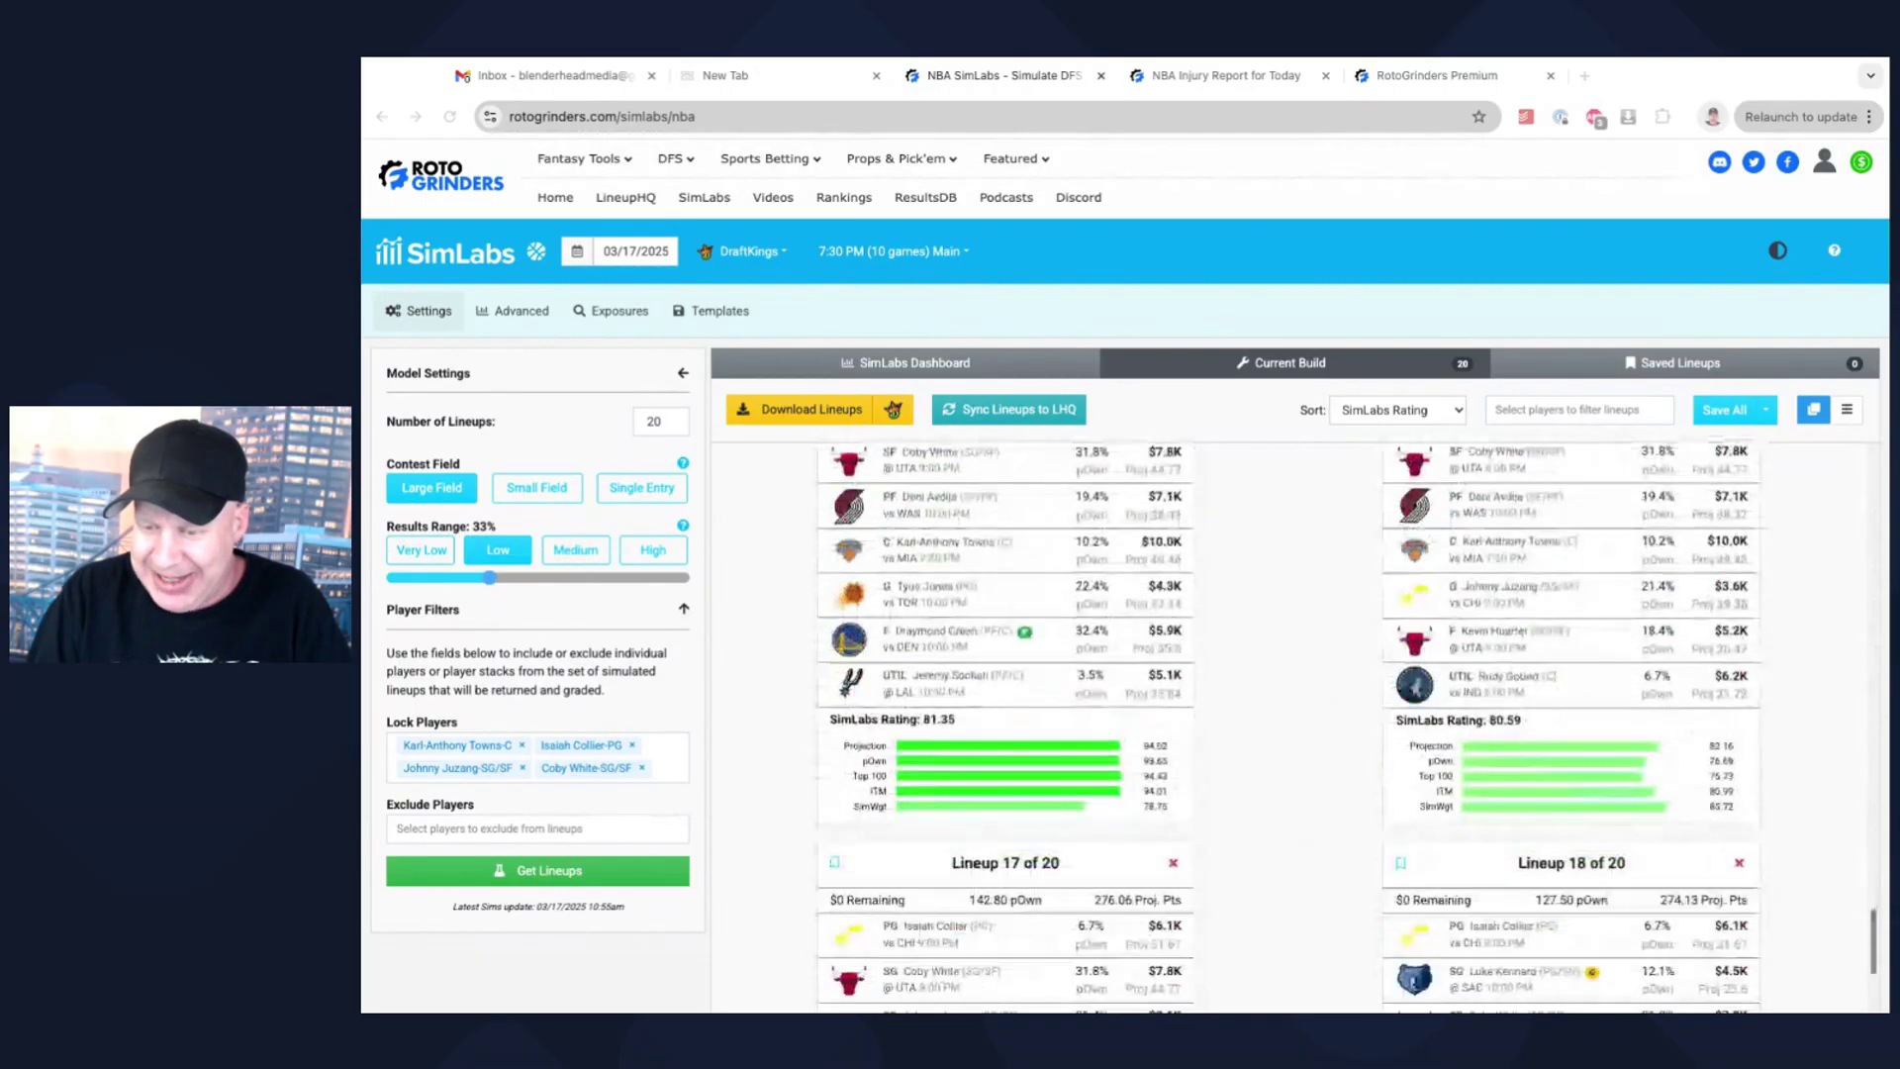
pyautogui.scroll(20, 1315, 662)
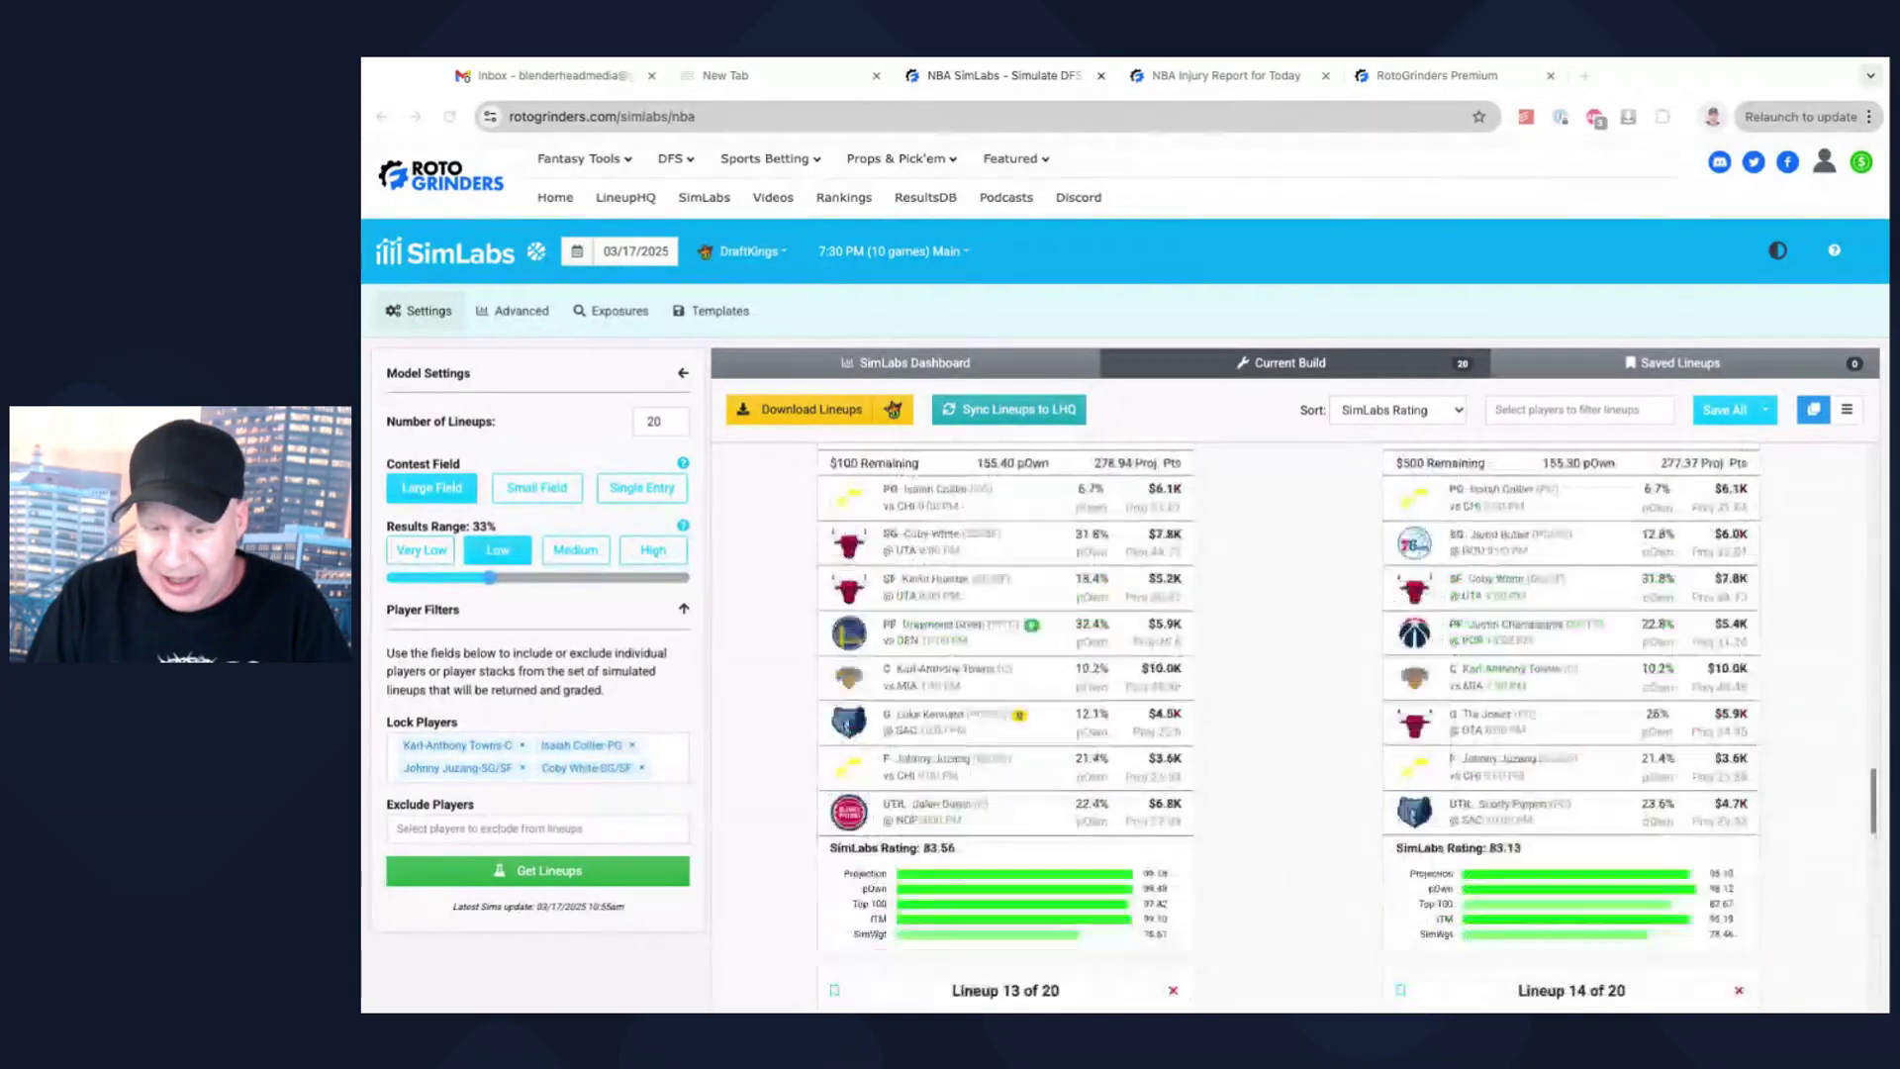
# - Add Keldon Johnson to the locked players and generate a new build
pyautogui.click(670, 769)
pyautogui.write('keldon')
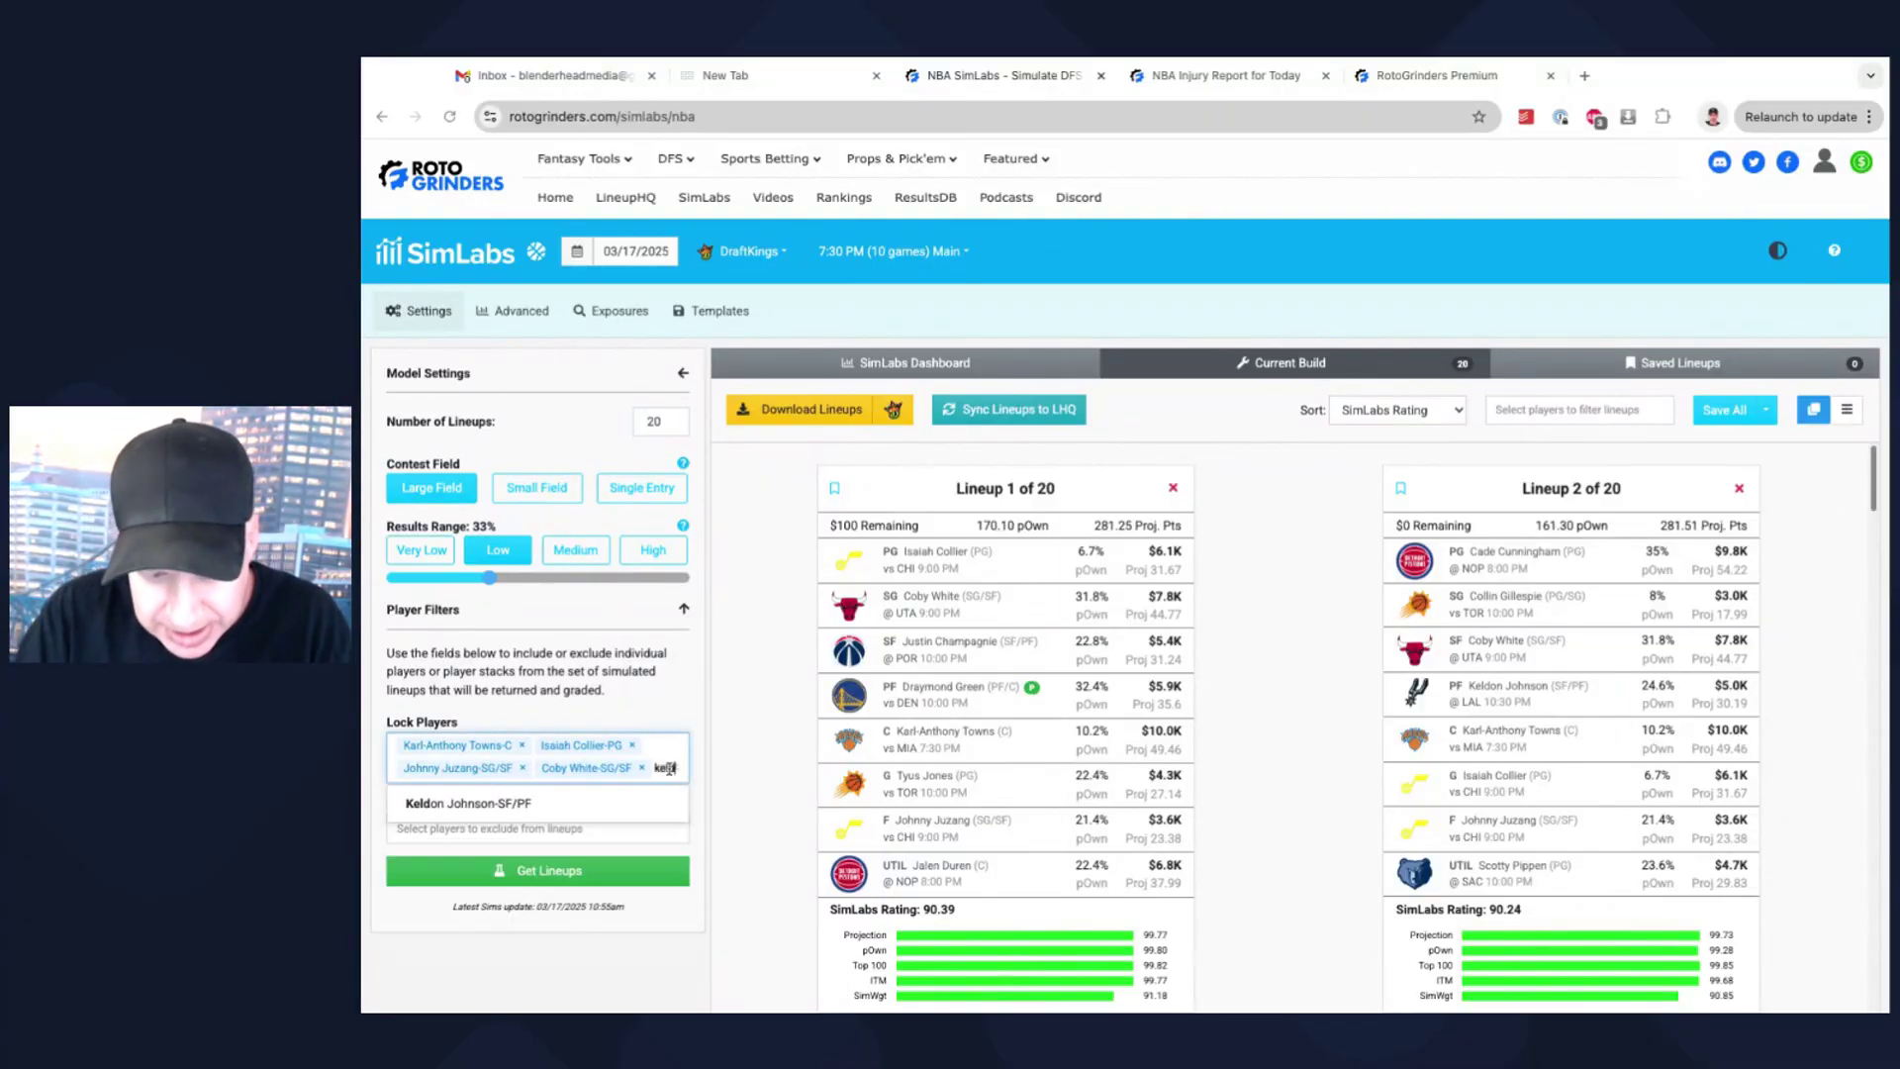
pyautogui.click(630, 807)
pyautogui.click(563, 901)
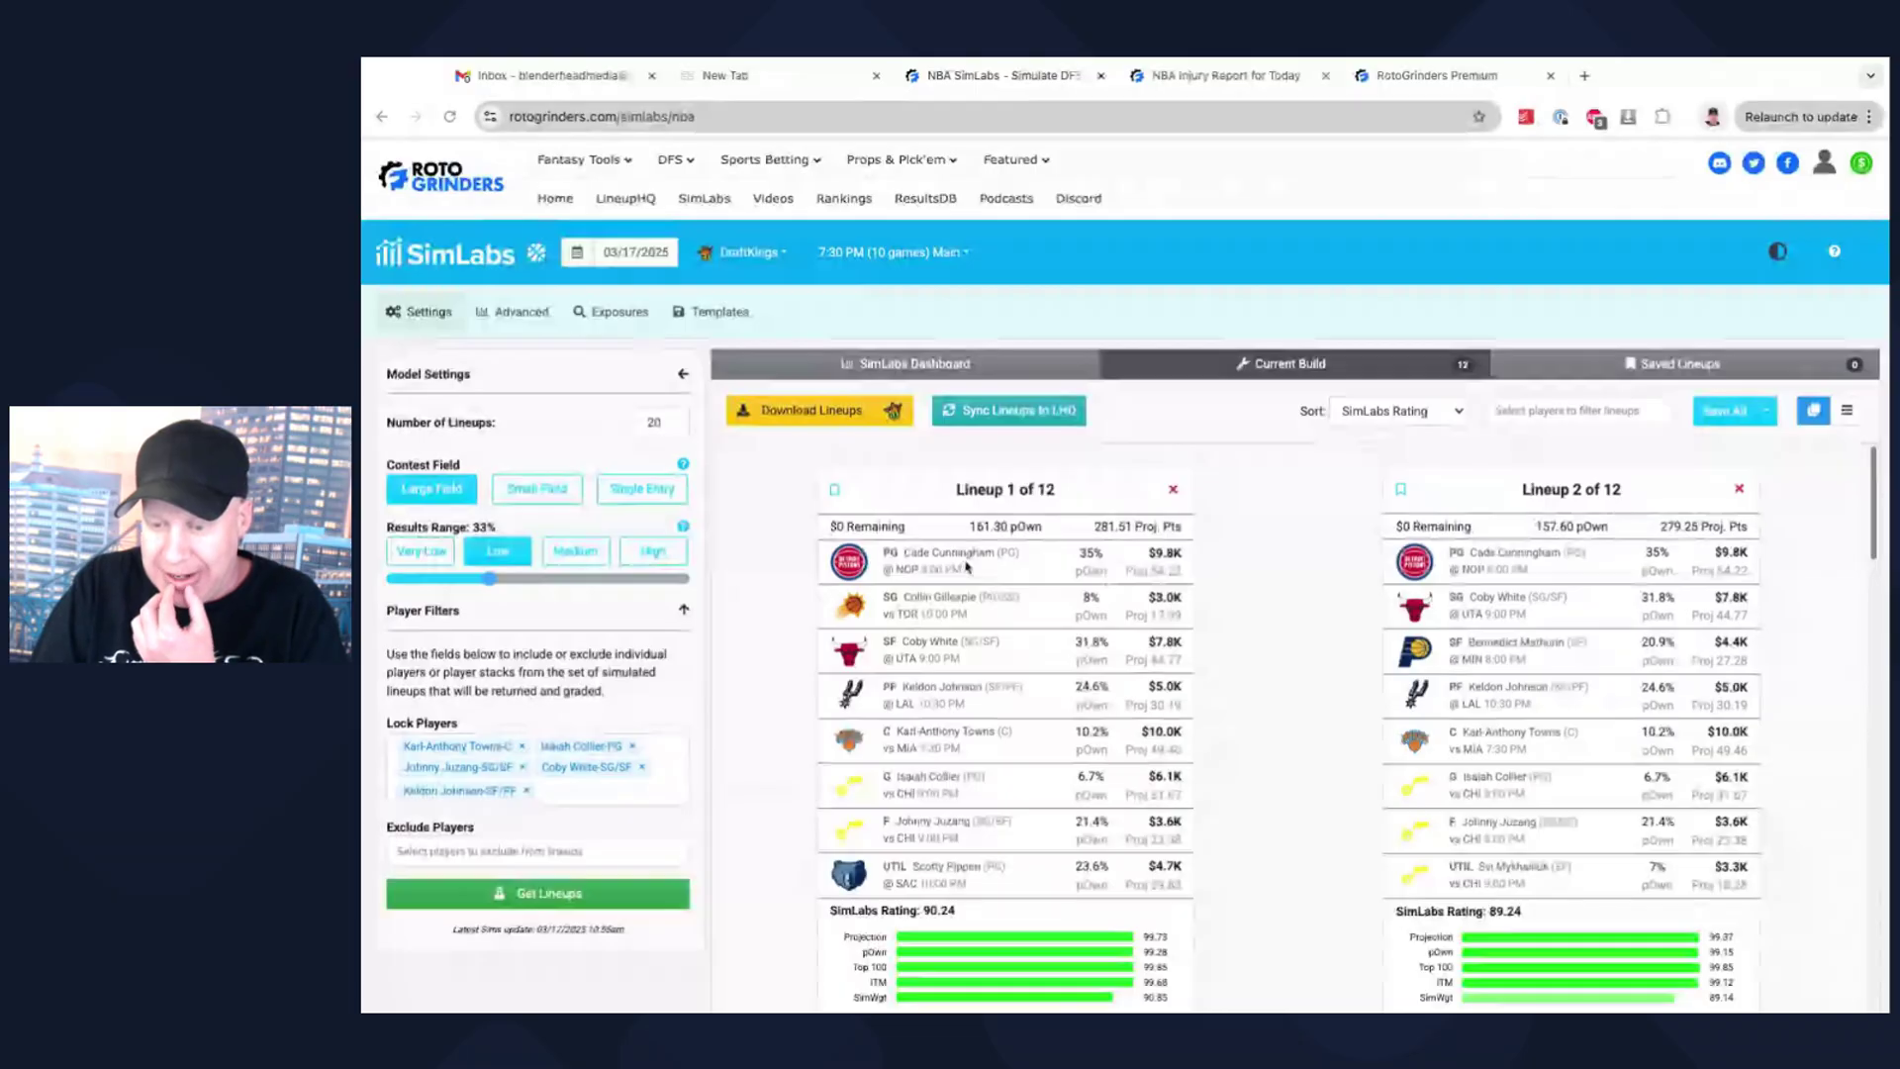
# - Review the first four lineups of the new build and save Lineup 4
pyautogui.scroll(-1, 968, 567)
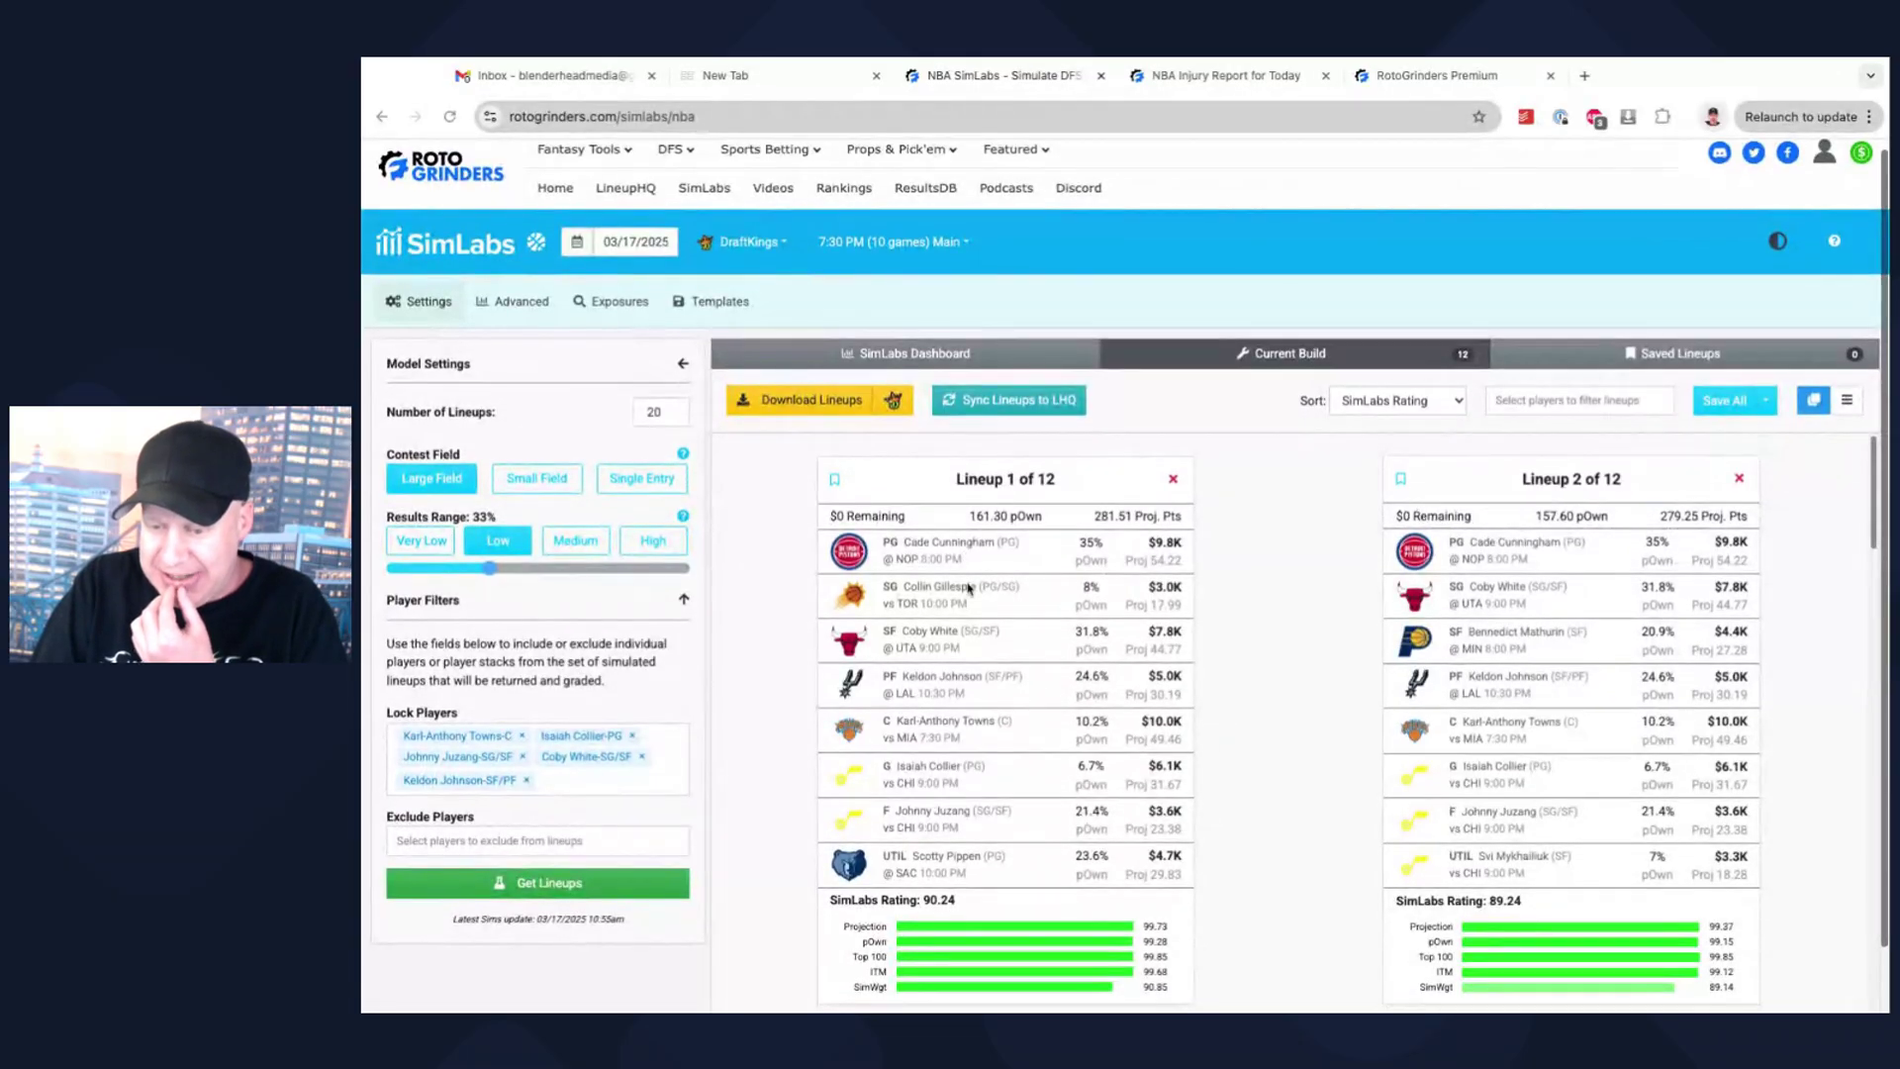
pyautogui.scroll(-5, 1420, 802)
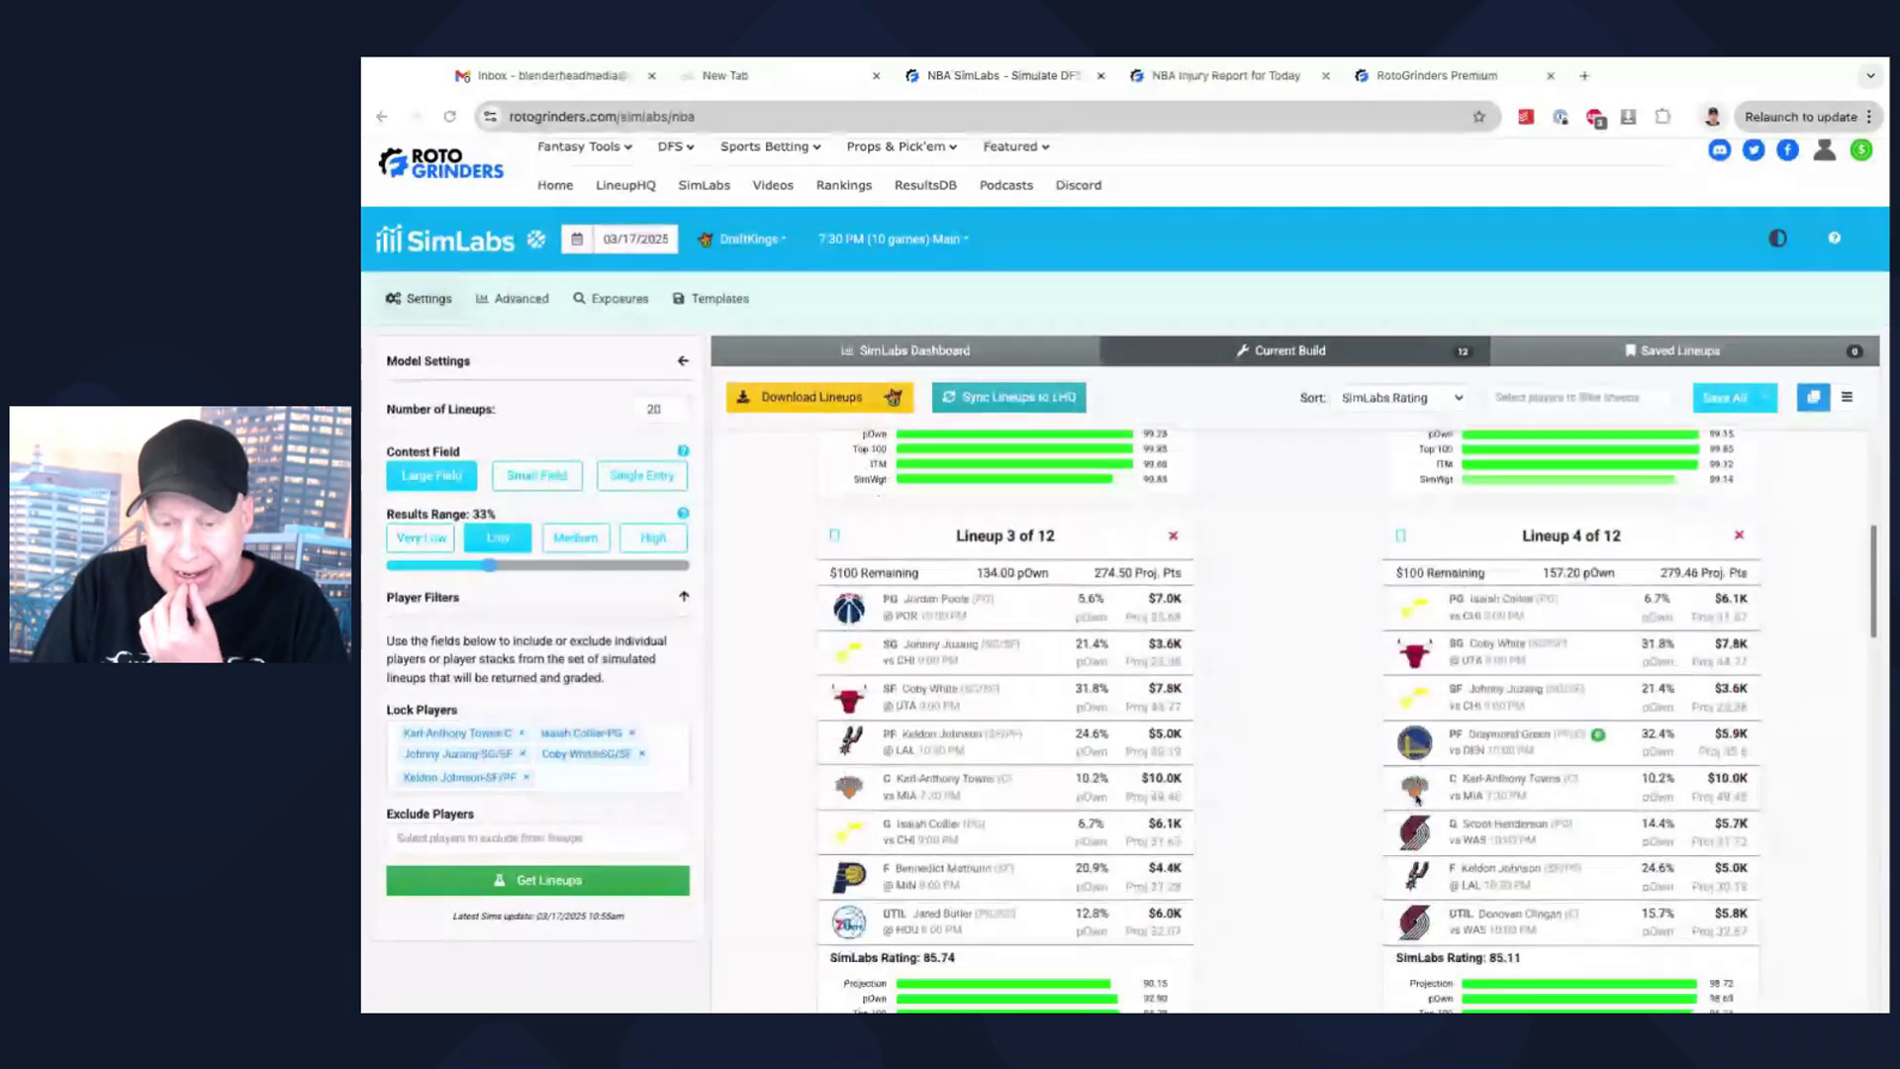
pyautogui.scroll(8, 1288, 722)
pyautogui.scroll(-8, 1289, 722)
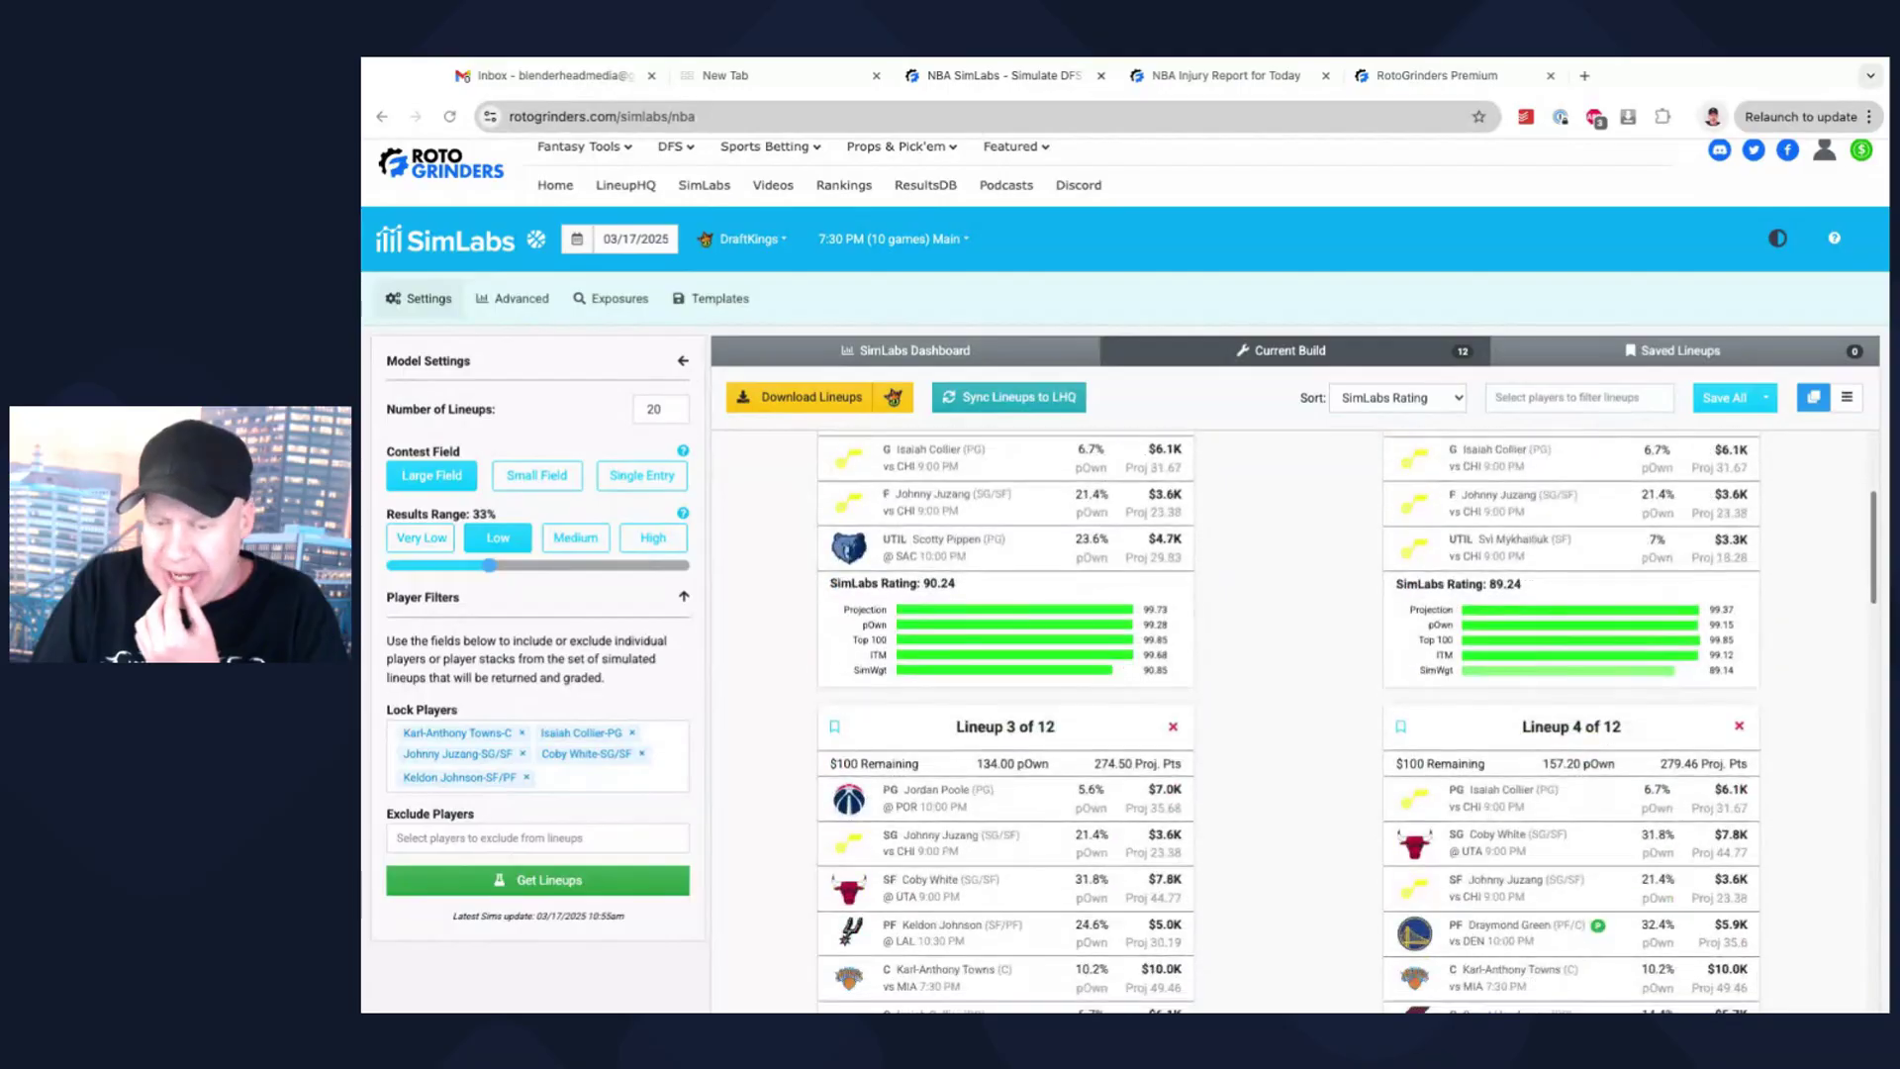
pyautogui.scroll(-1, 1289, 722)
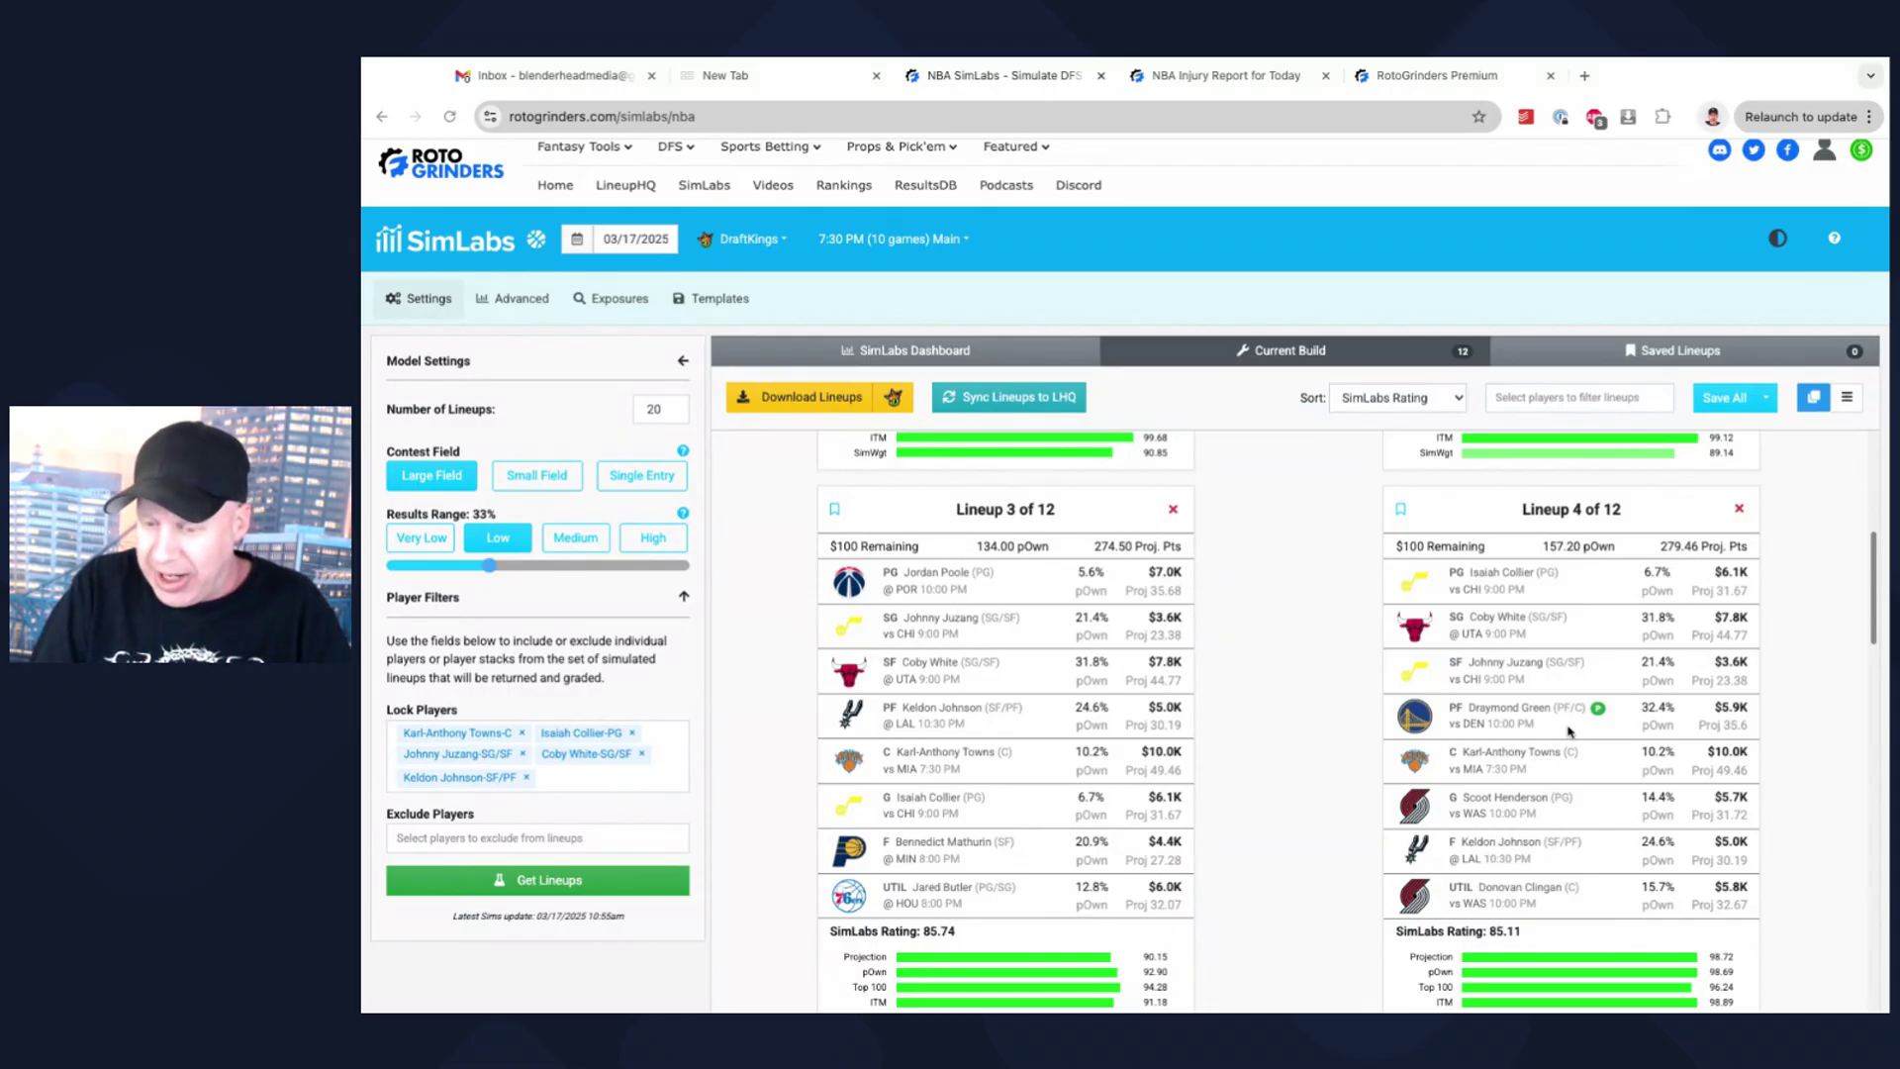
pyautogui.scroll(-1, 1569, 730)
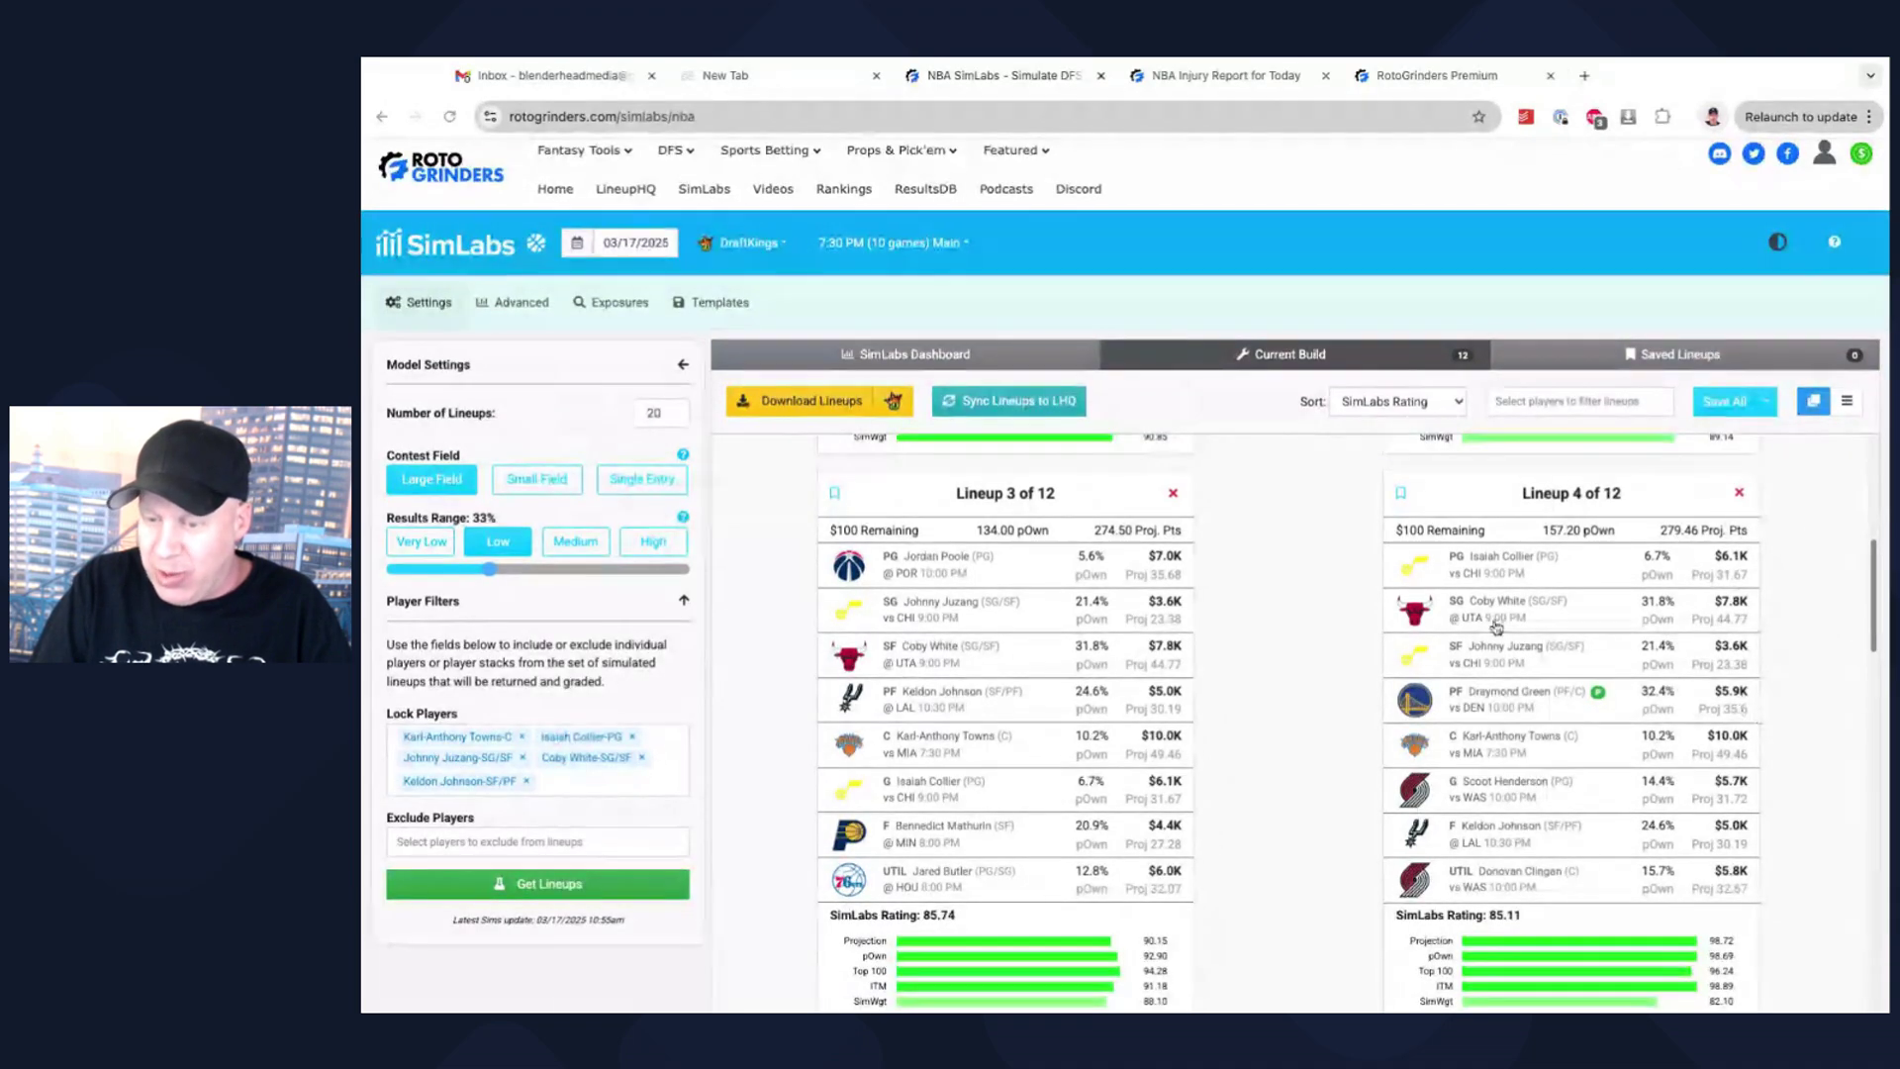
pyautogui.scroll(1, 1529, 698)
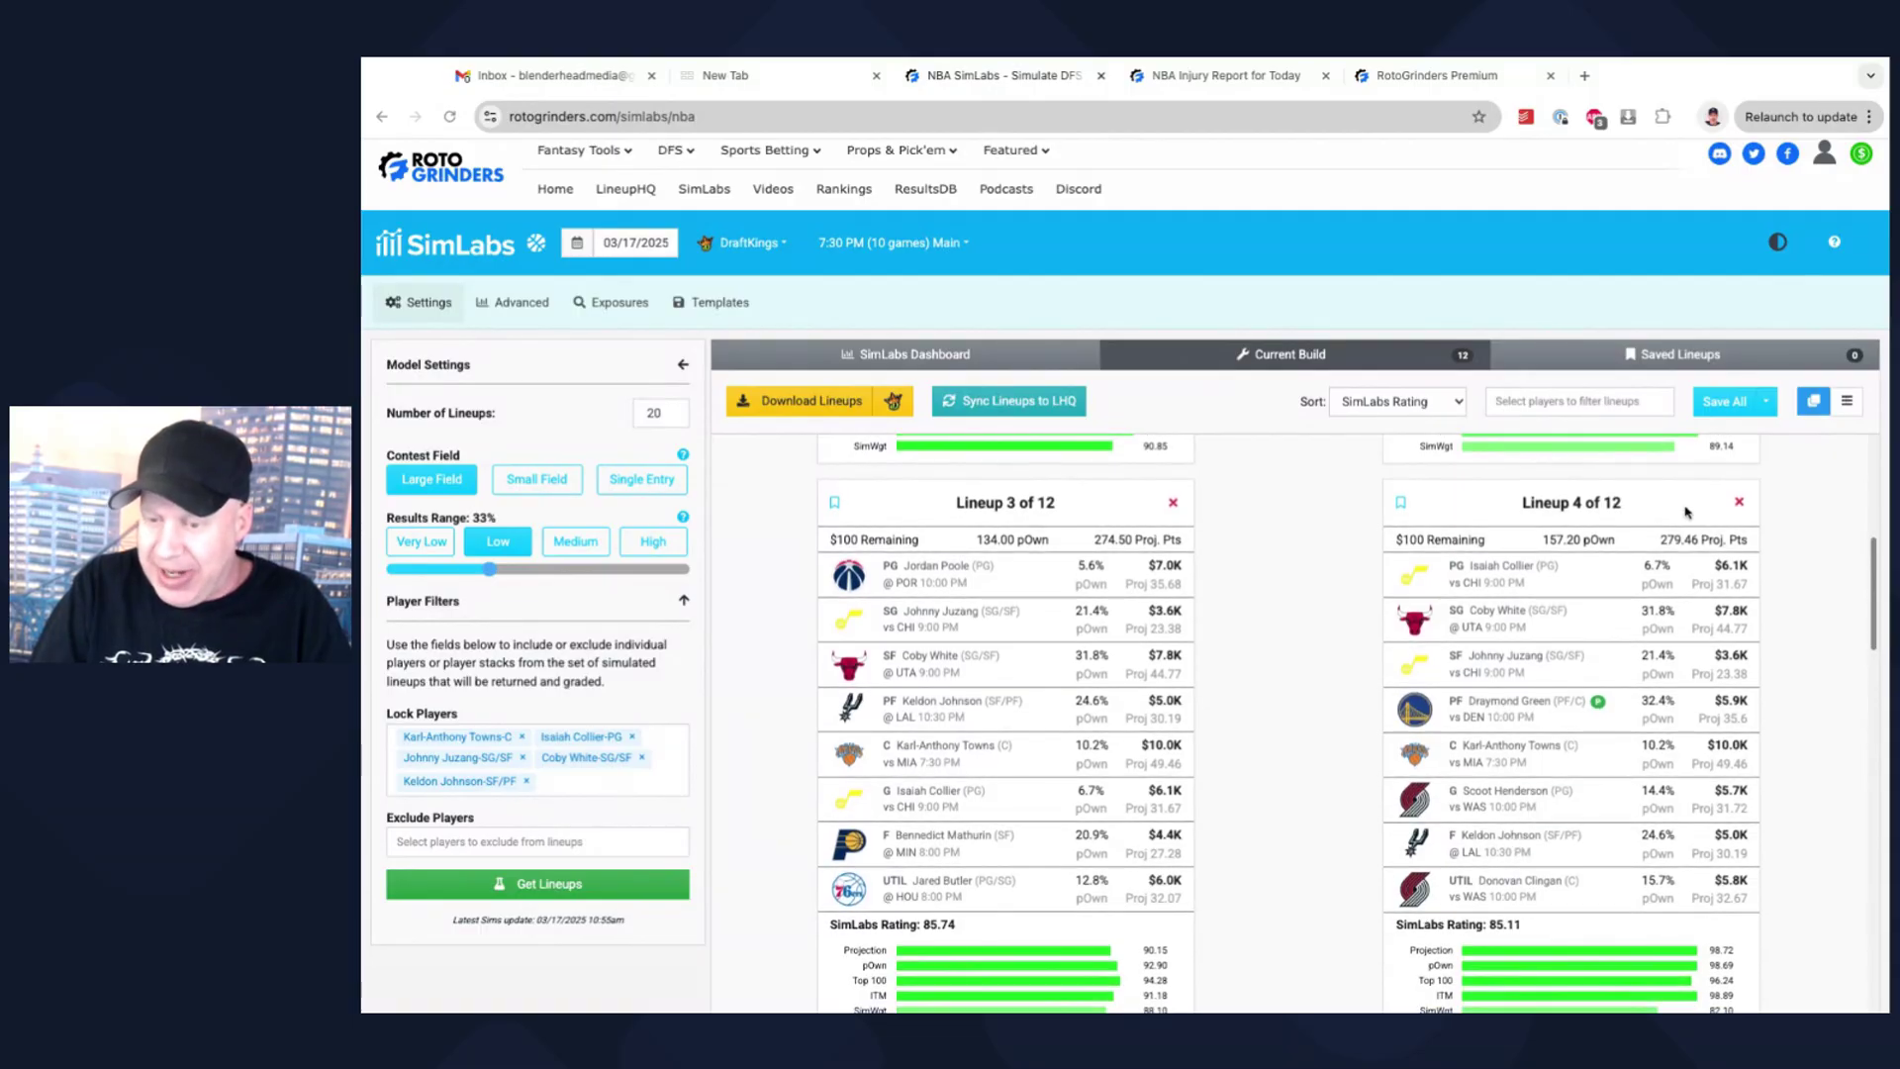
pyautogui.click(1400, 502)
# - Examine Lineups 5 and 6 of the current build, including their game stacks and projected ownership
pyautogui.scroll(-1, 1277, 637)
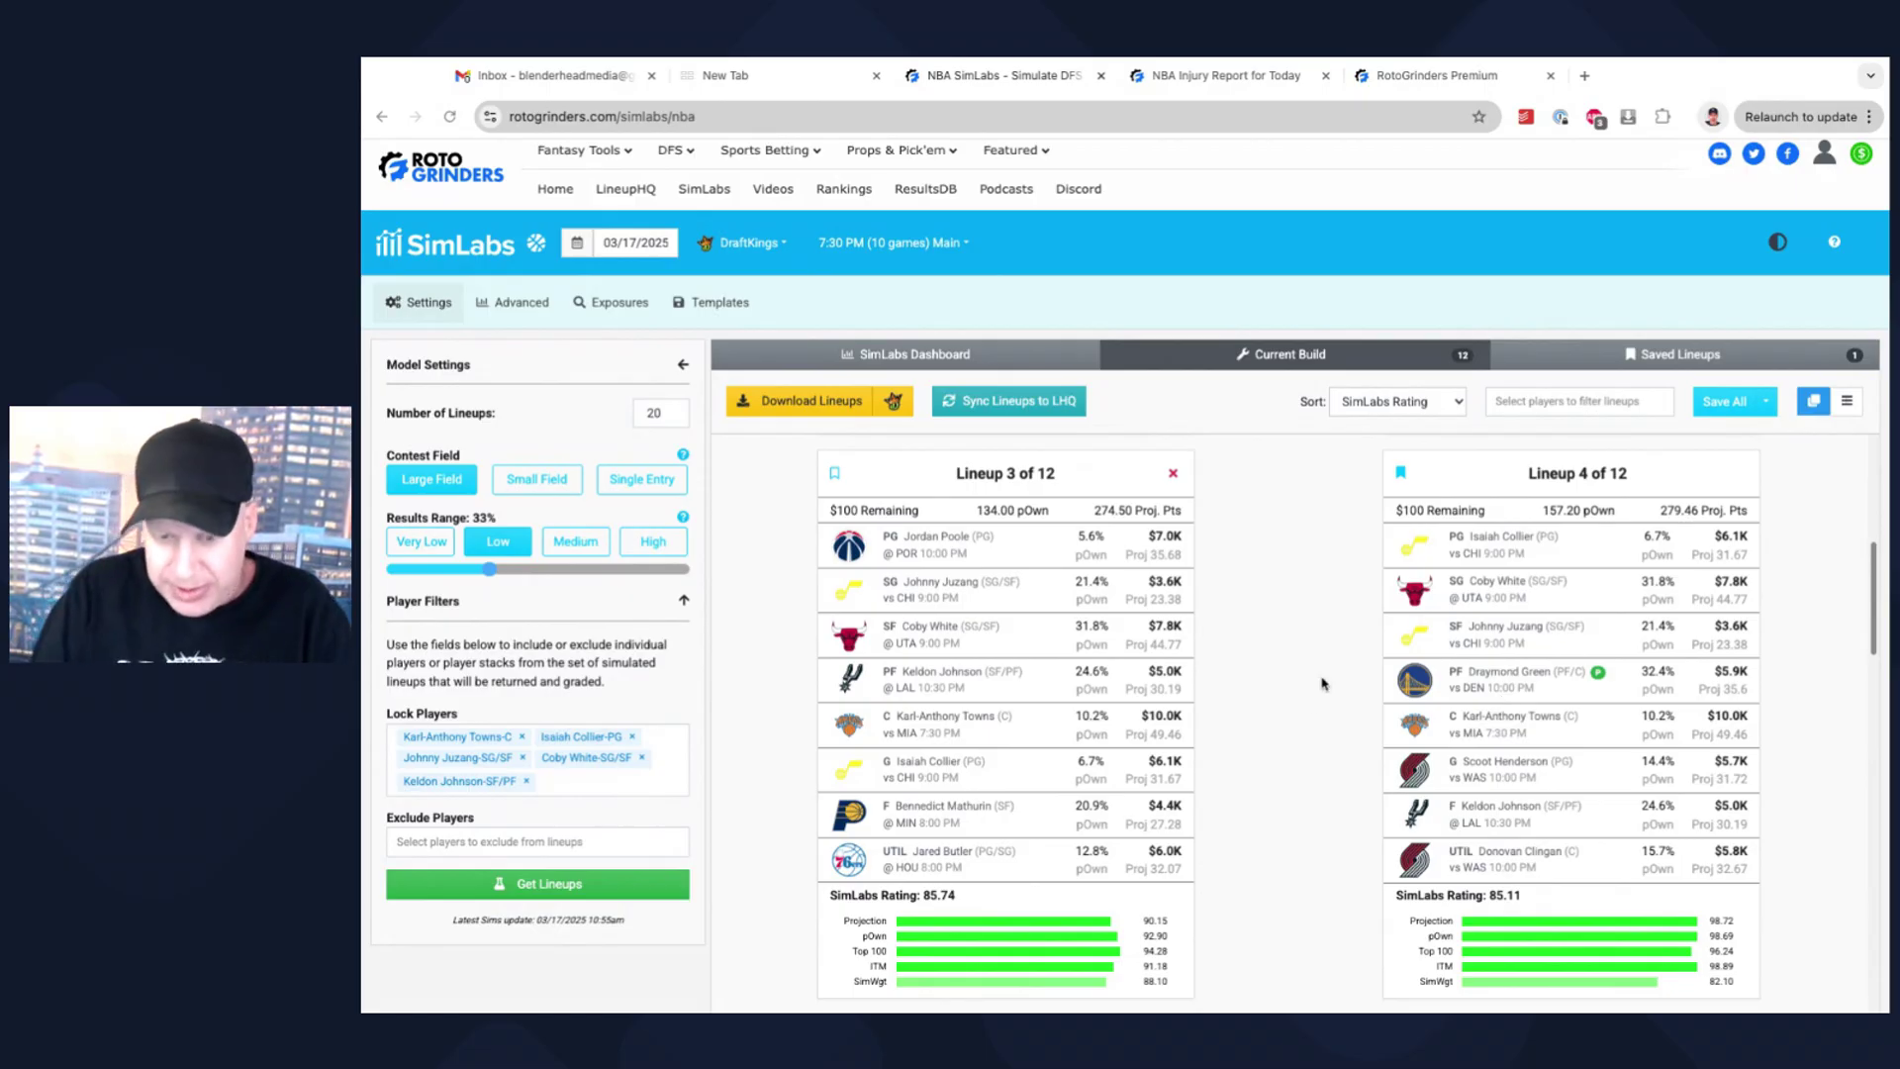
pyautogui.scroll(-4, 1301, 693)
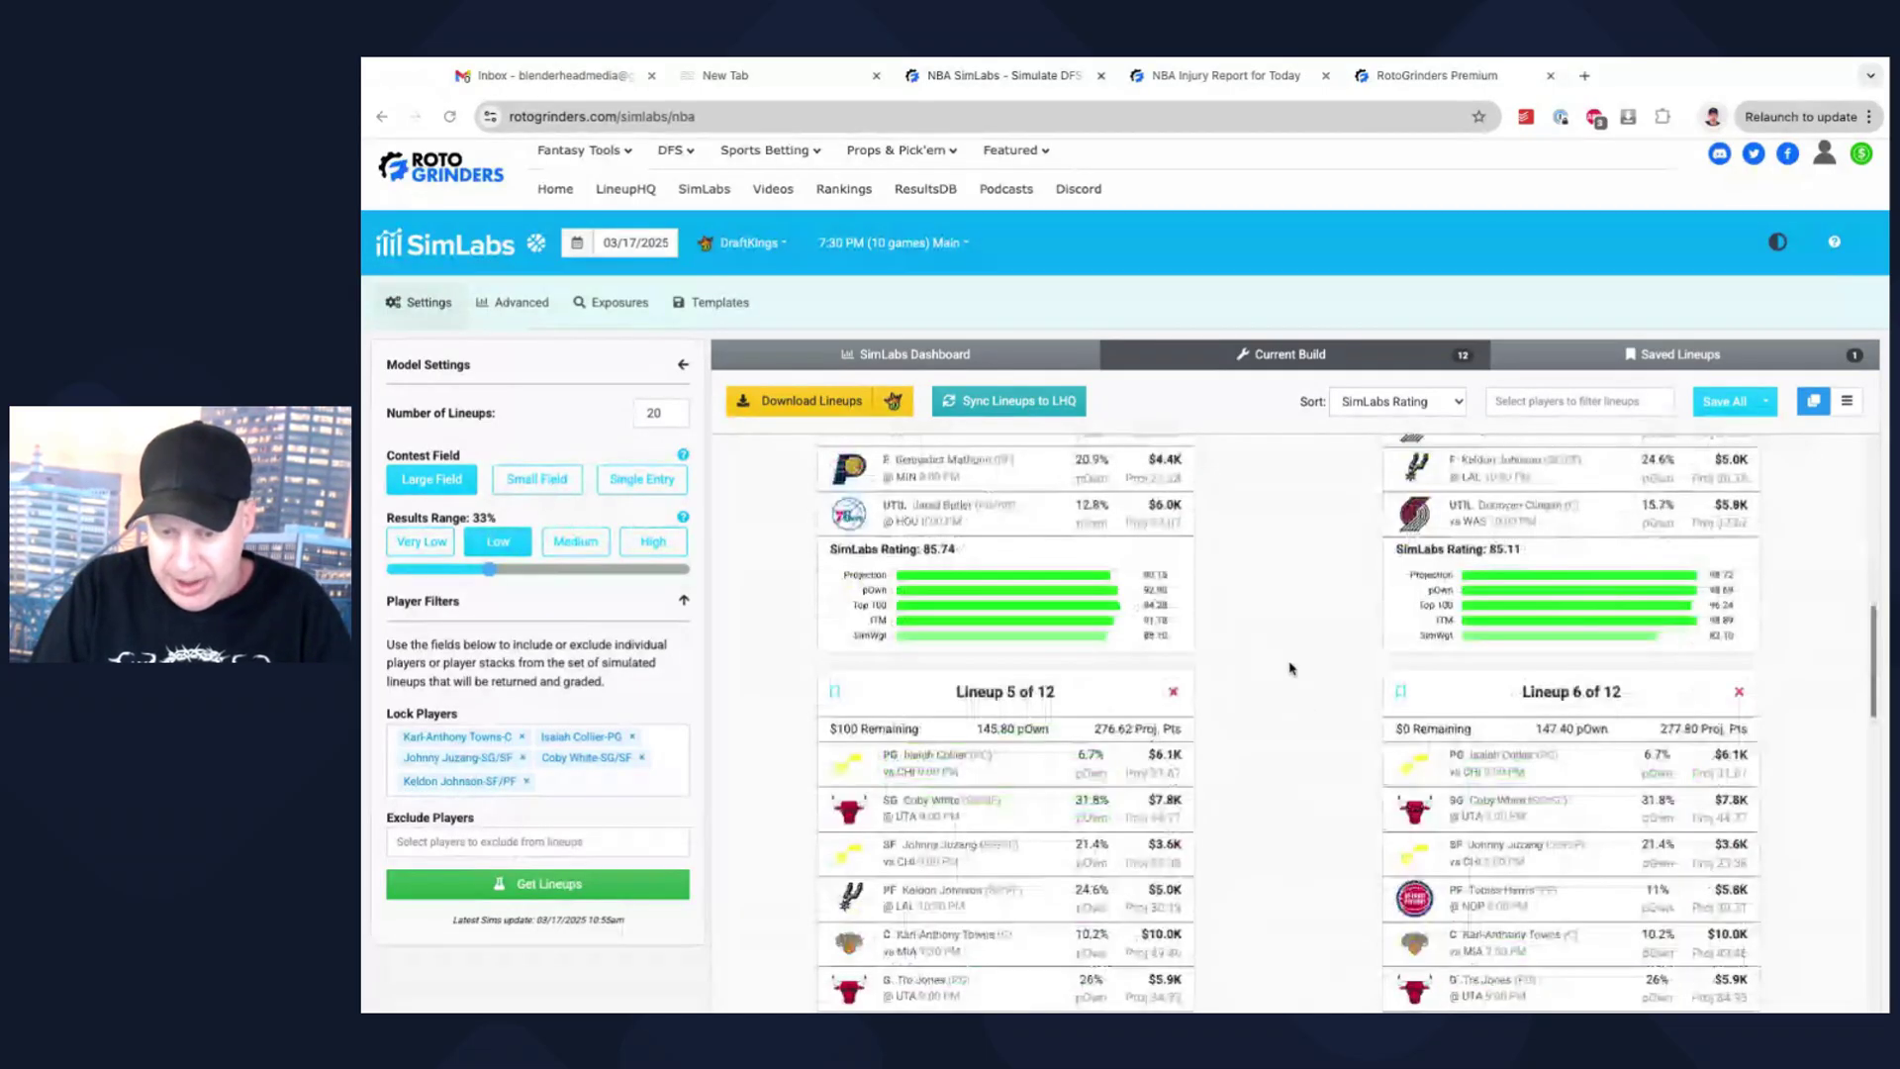
pyautogui.scroll(-2, 1291, 669)
pyautogui.scroll(-1, 960, 628)
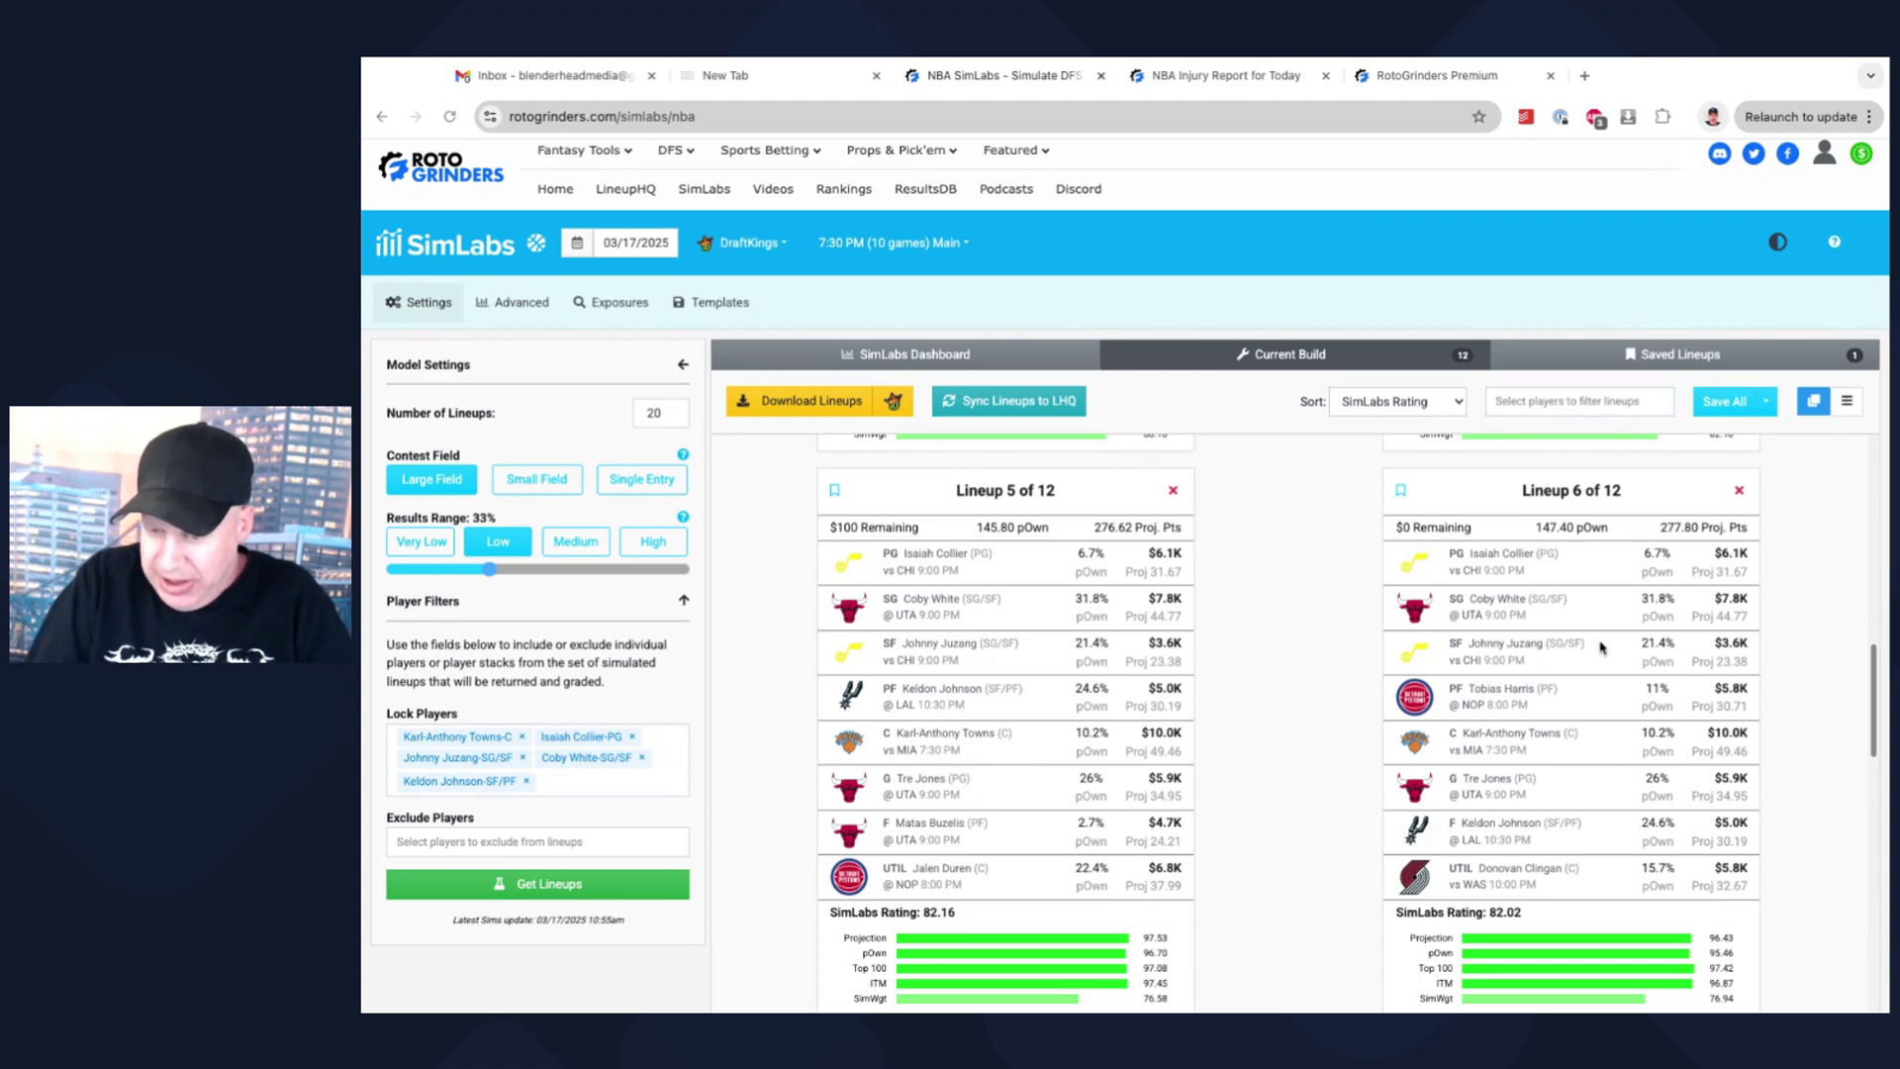
# - Check Lineups 7 and 8, remove Keldon Johnson from the locked players, and generate a new build
pyautogui.scroll(-2, 1601, 648)
pyautogui.scroll(-5, 1601, 648)
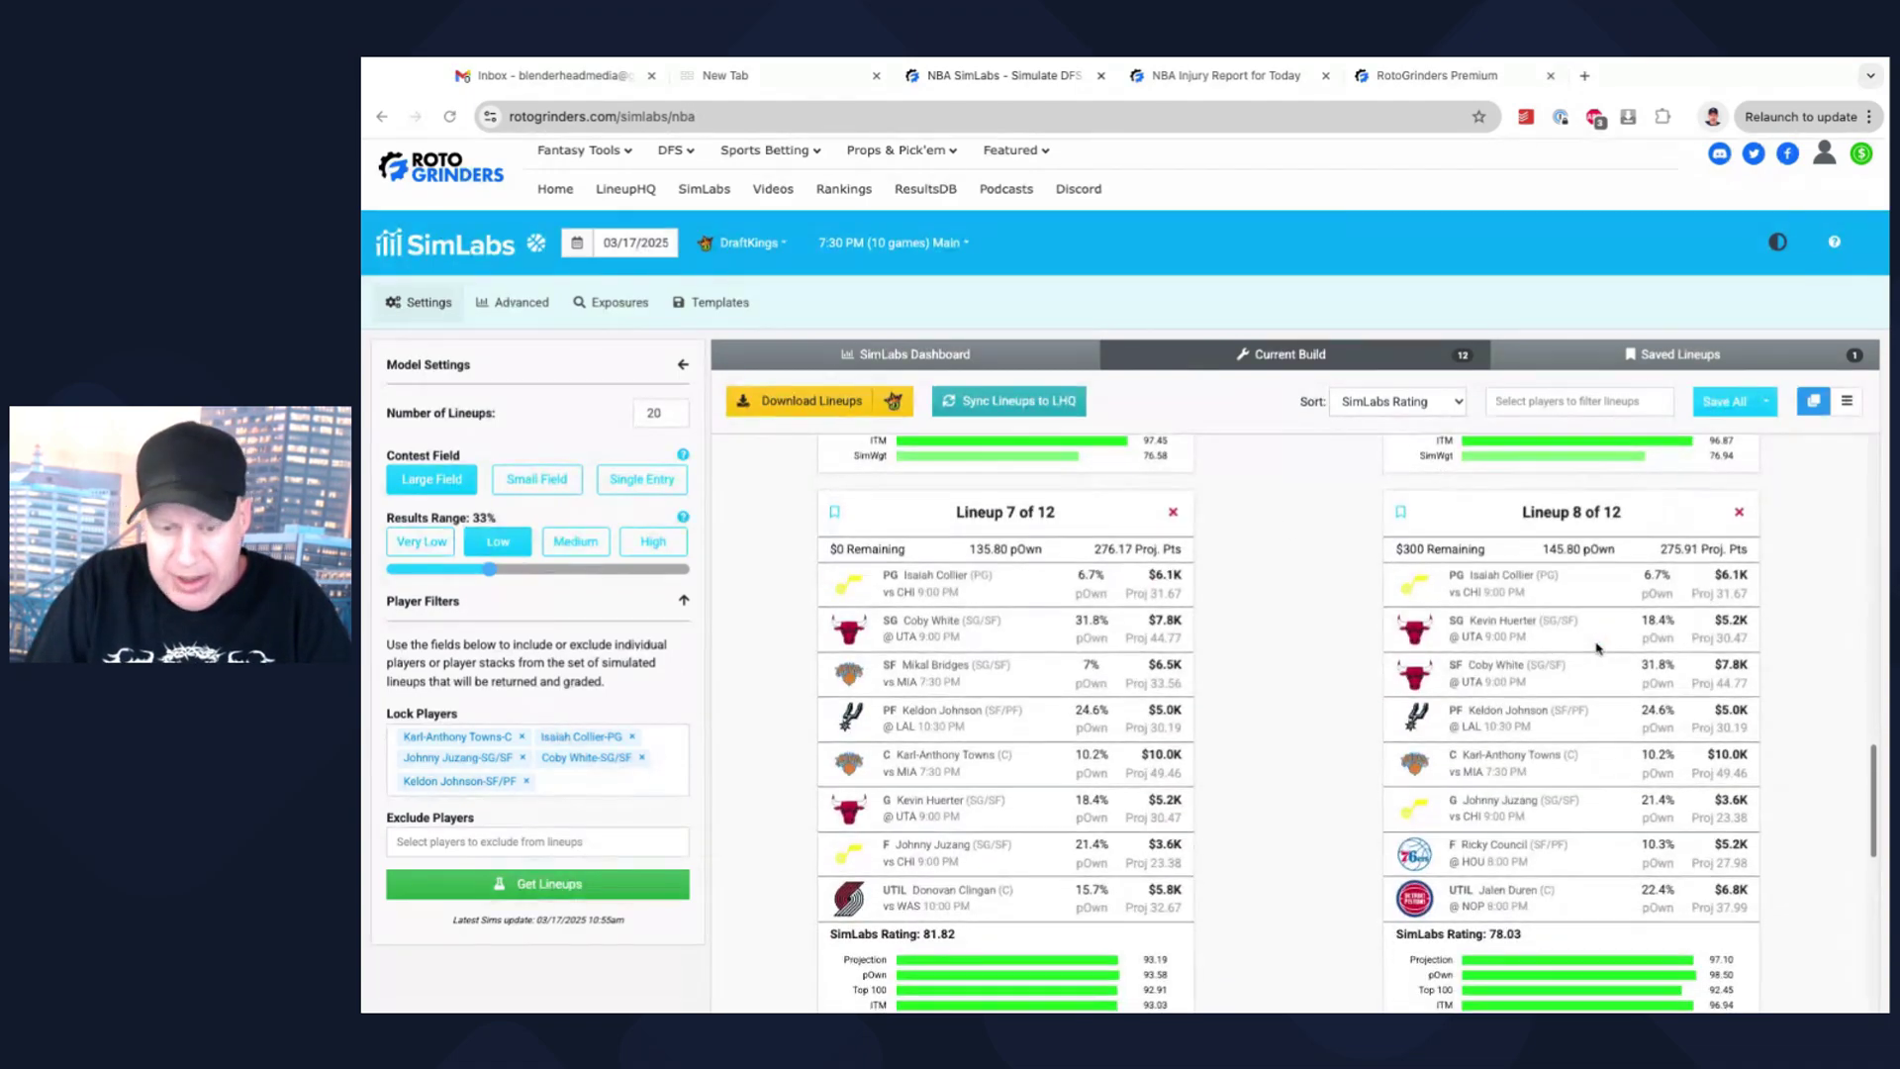
pyautogui.click(527, 781)
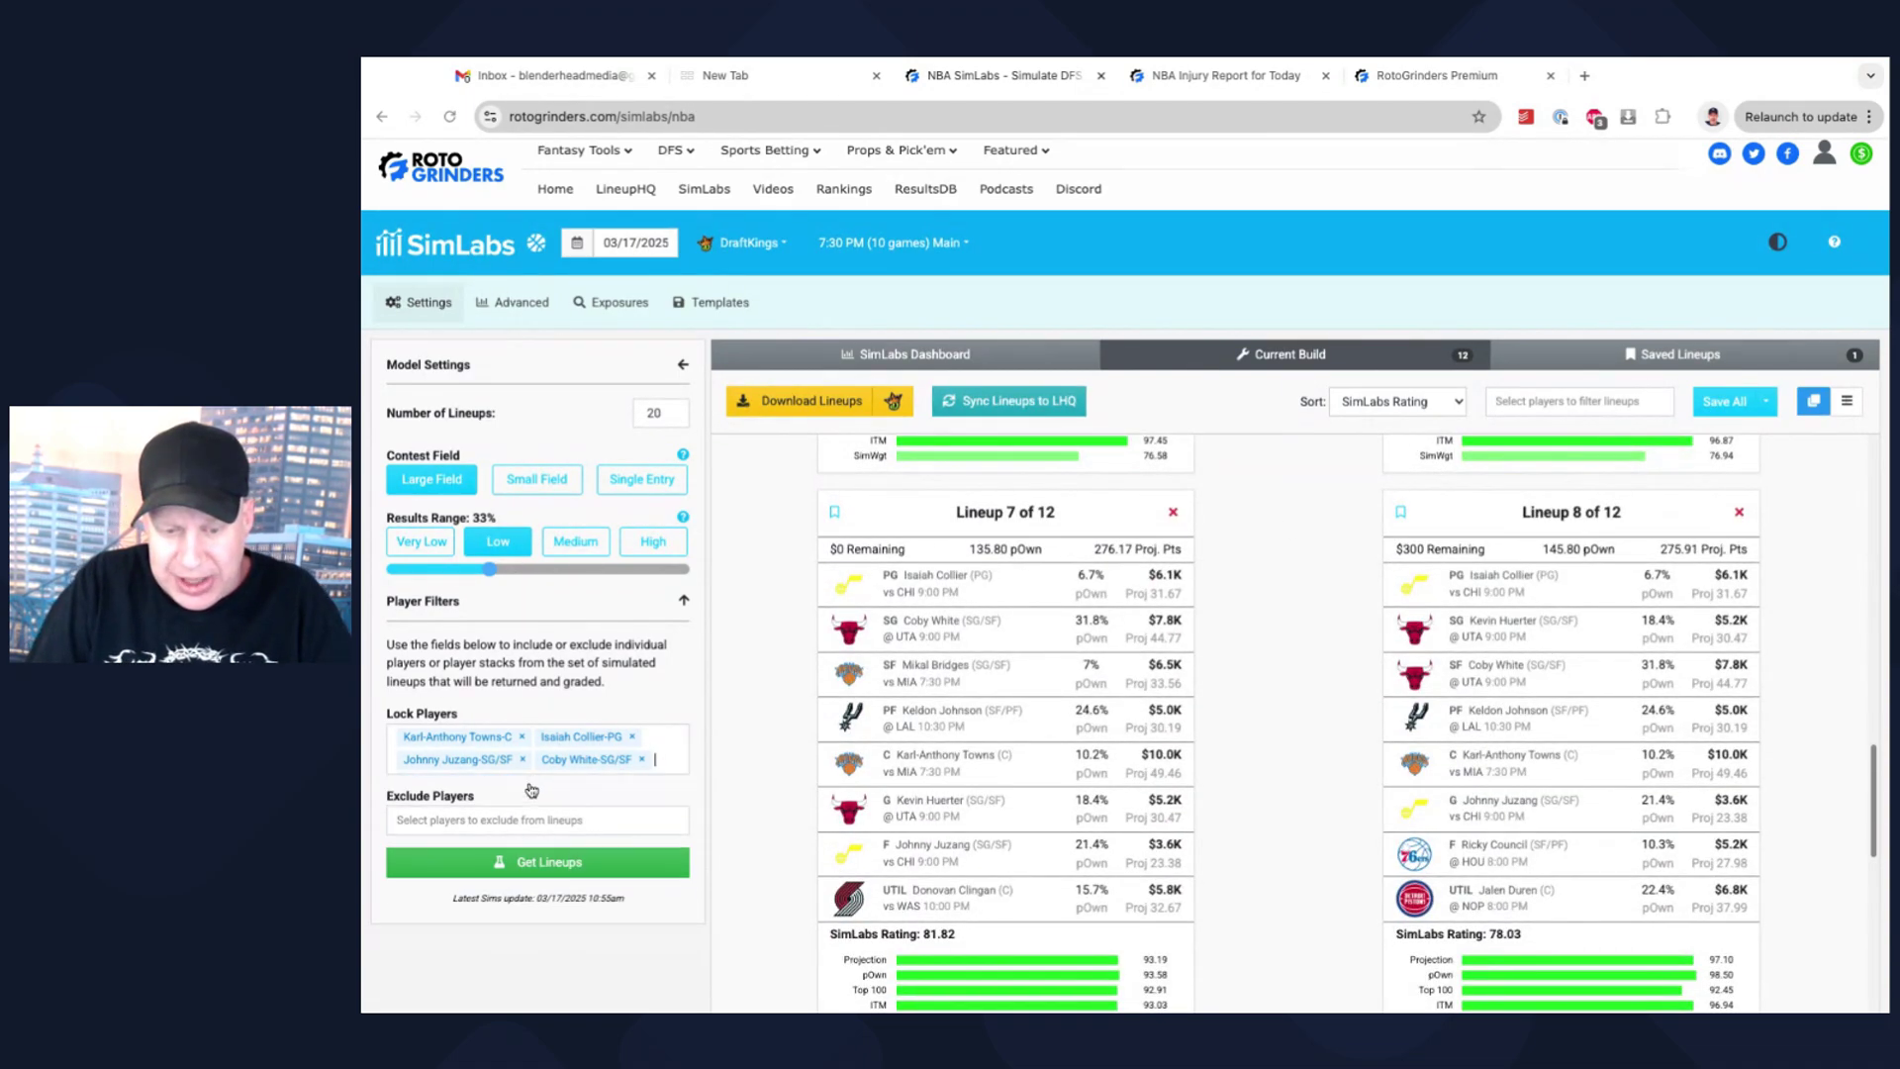
pyautogui.click(560, 863)
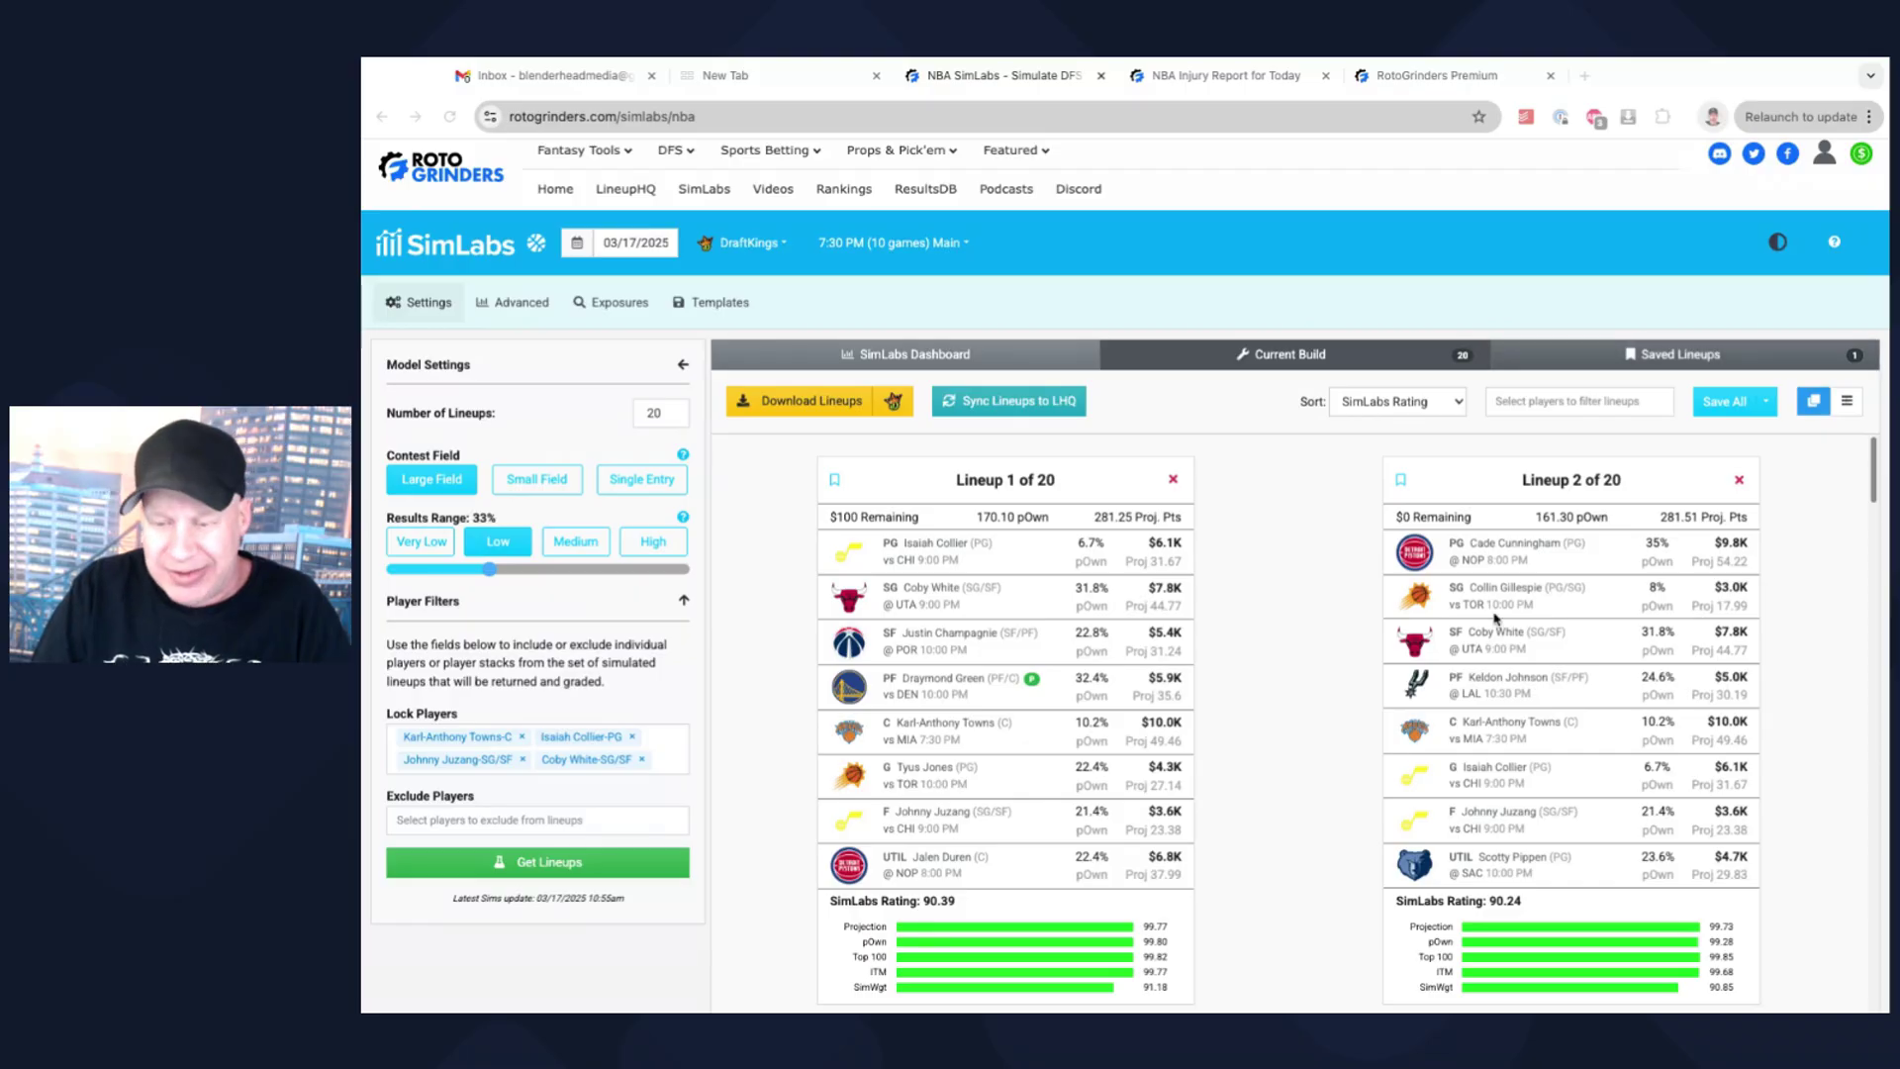
# - Review the first four lineups of the new build and save Lineup 4 with Jordan Goodwin and Donovan Clingan
pyautogui.scroll(-1, 1241, 654)
pyautogui.scroll(-5, 1239, 652)
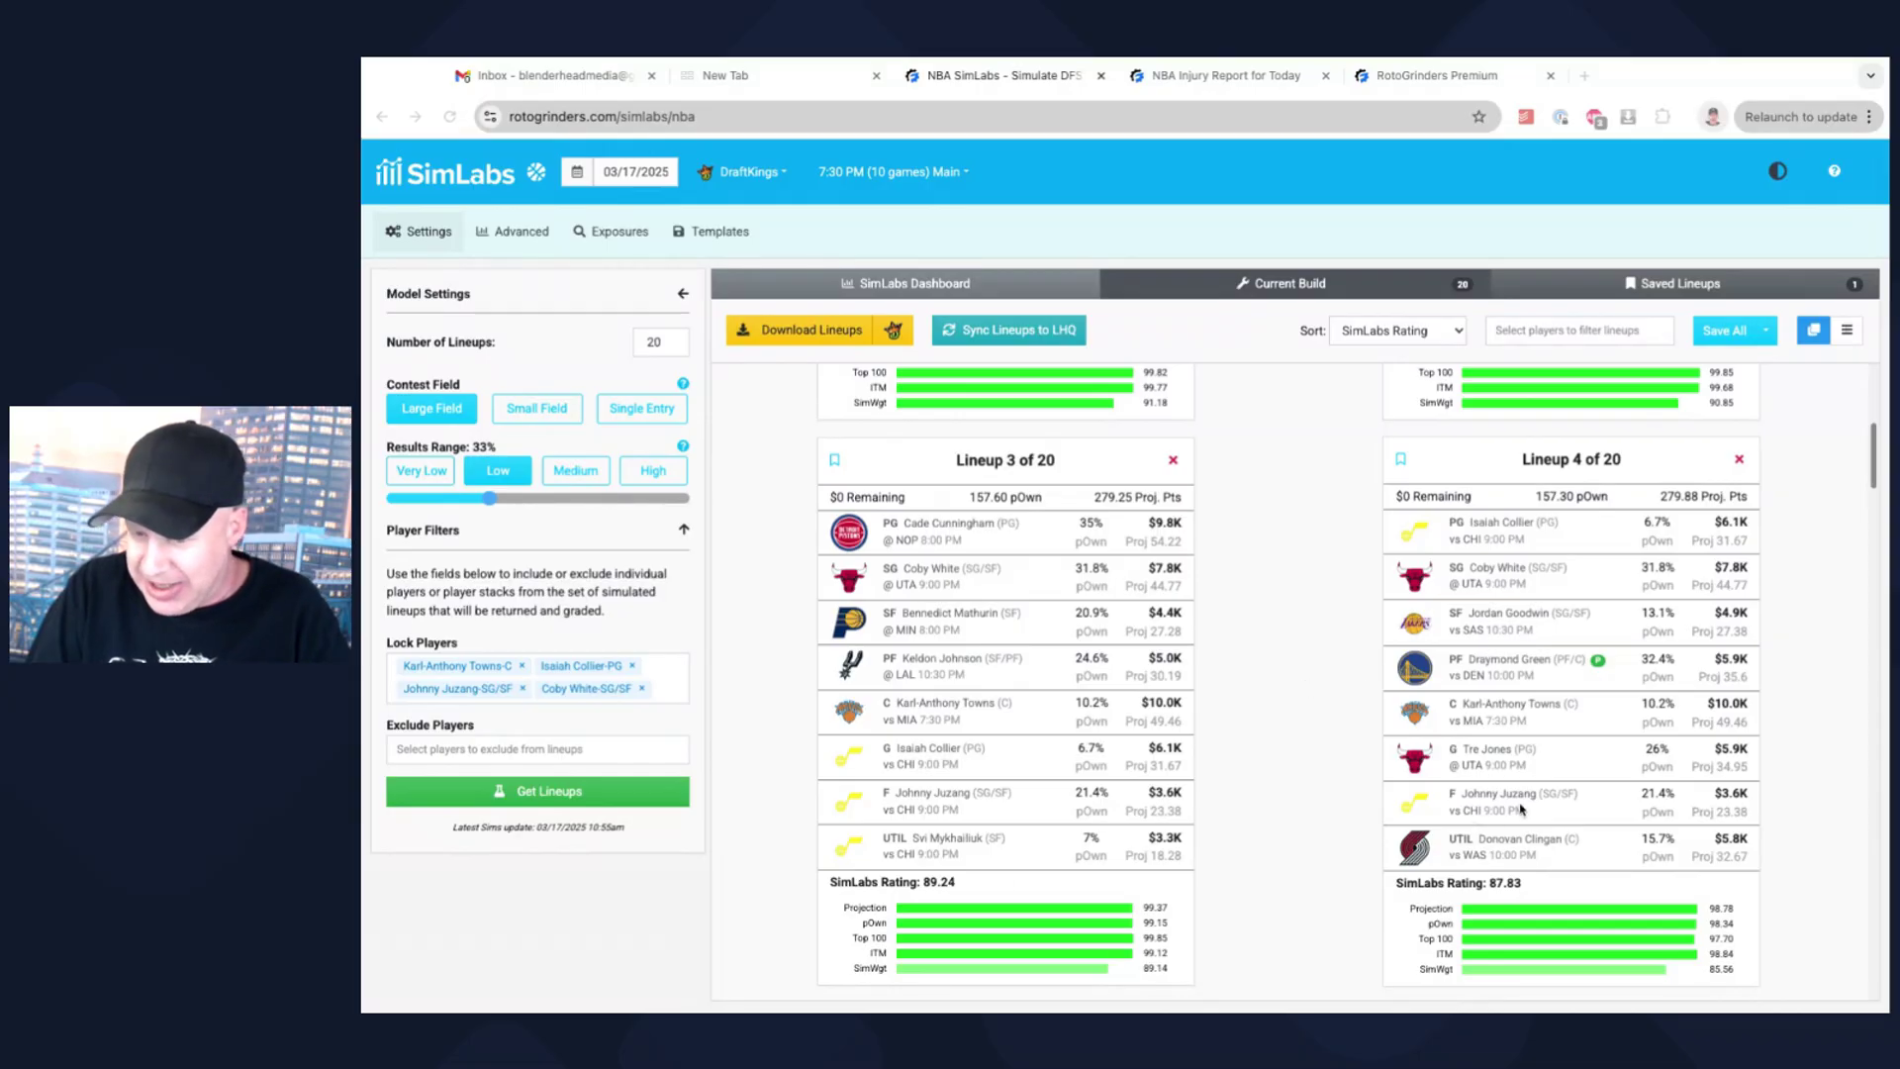
pyautogui.scroll(1, 1533, 796)
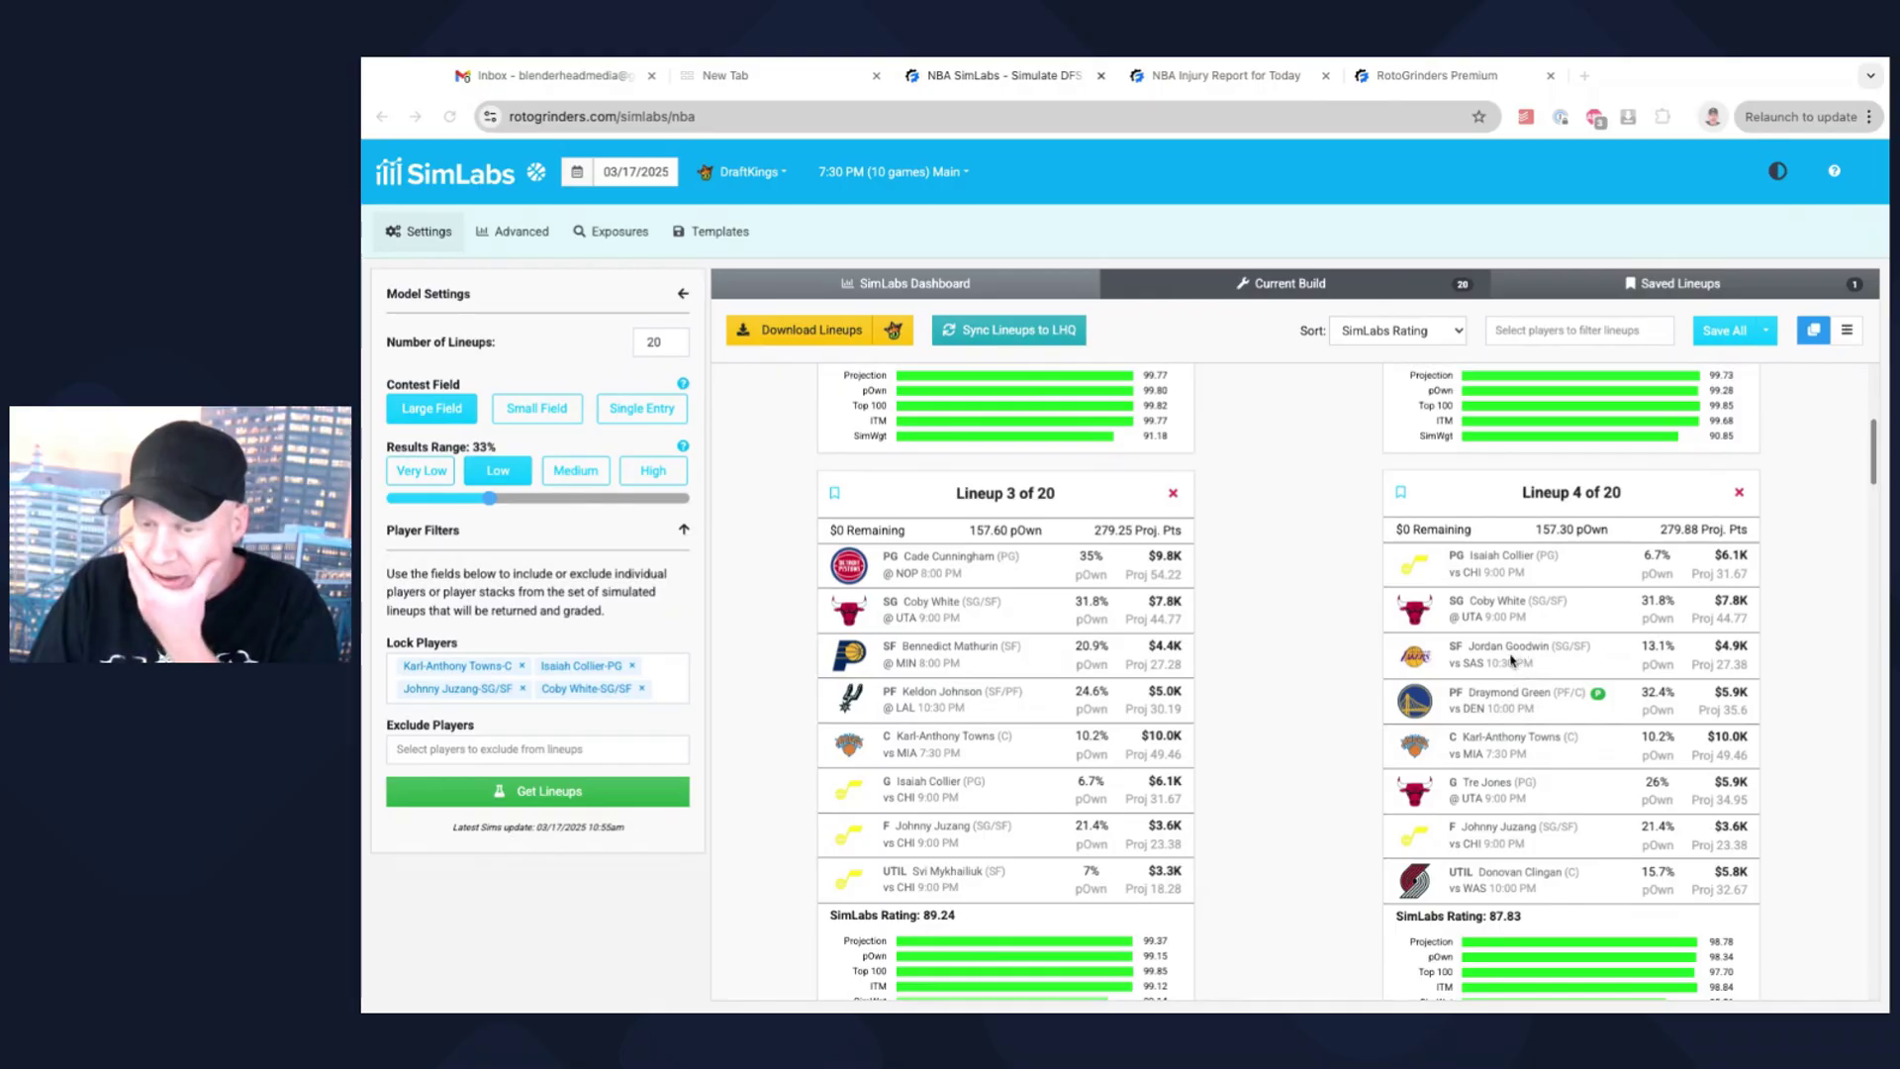
pyautogui.scroll(-1, 1539, 644)
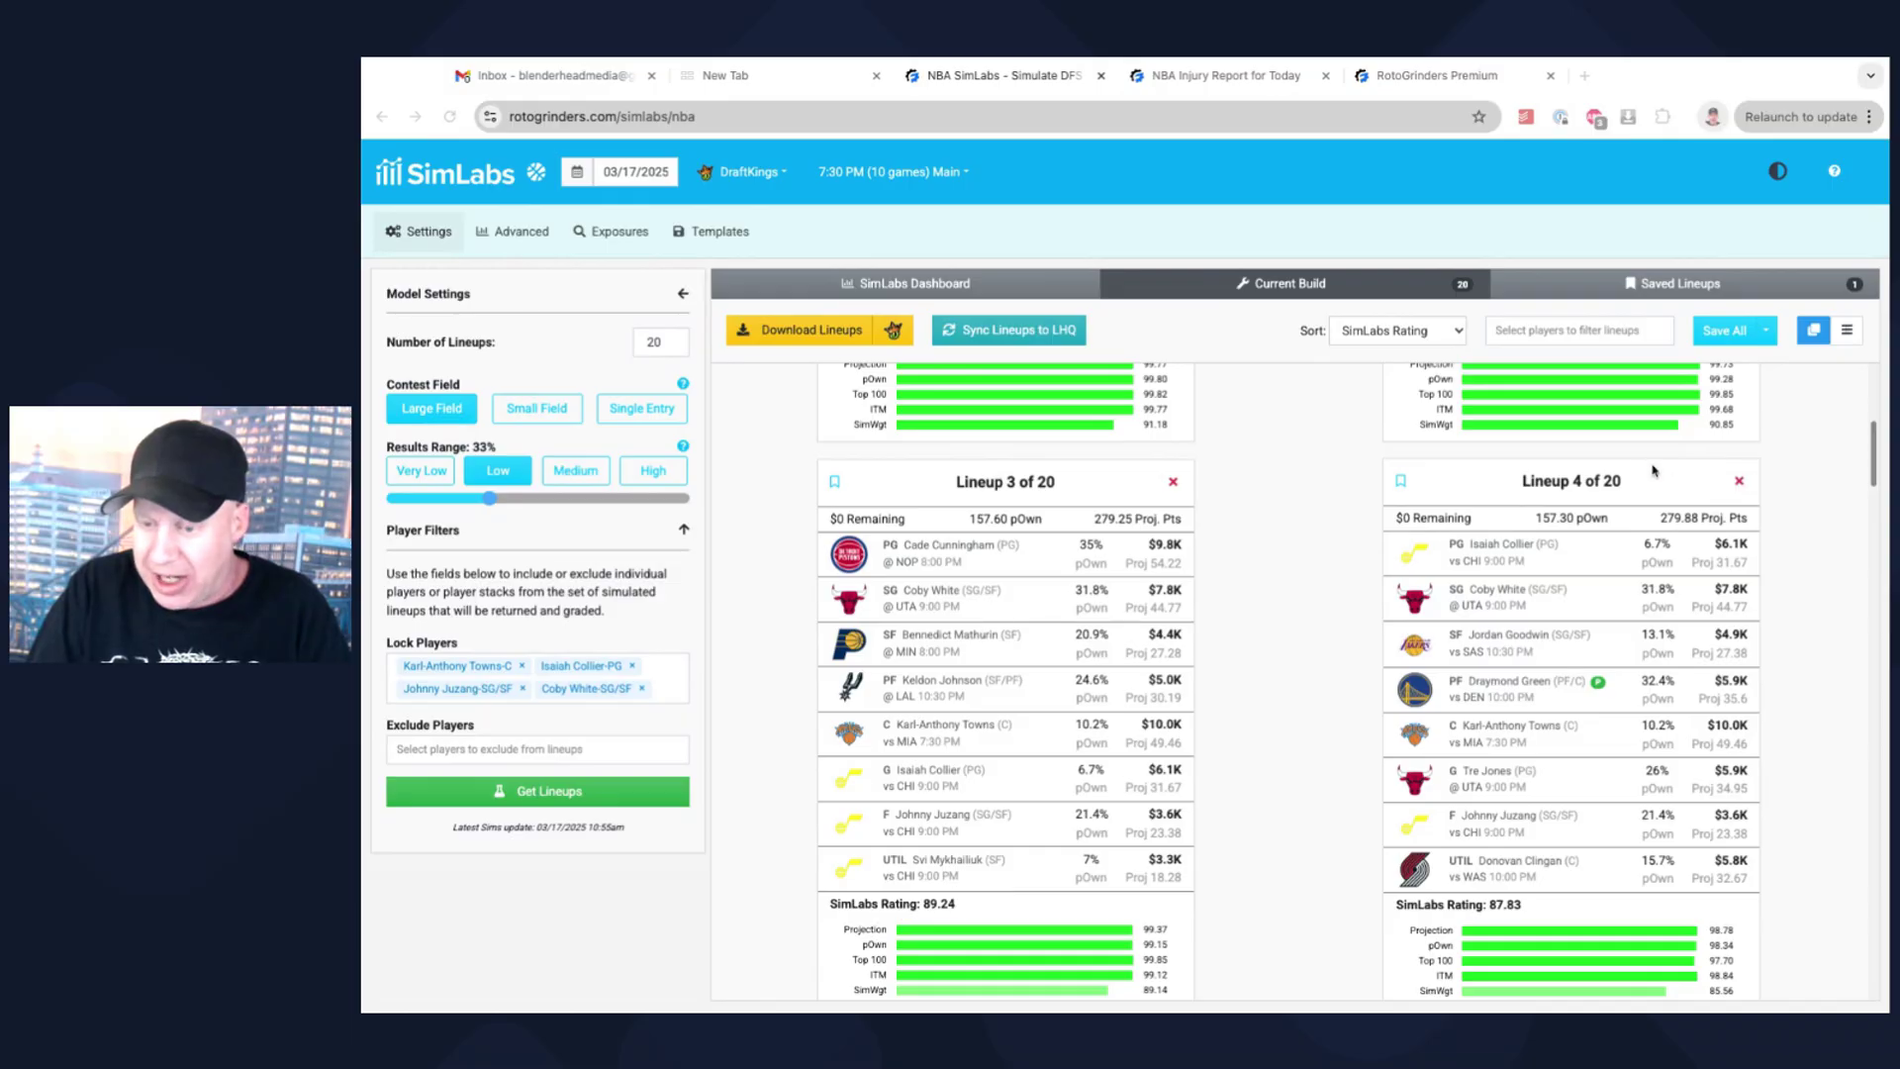
pyautogui.click(1404, 484)
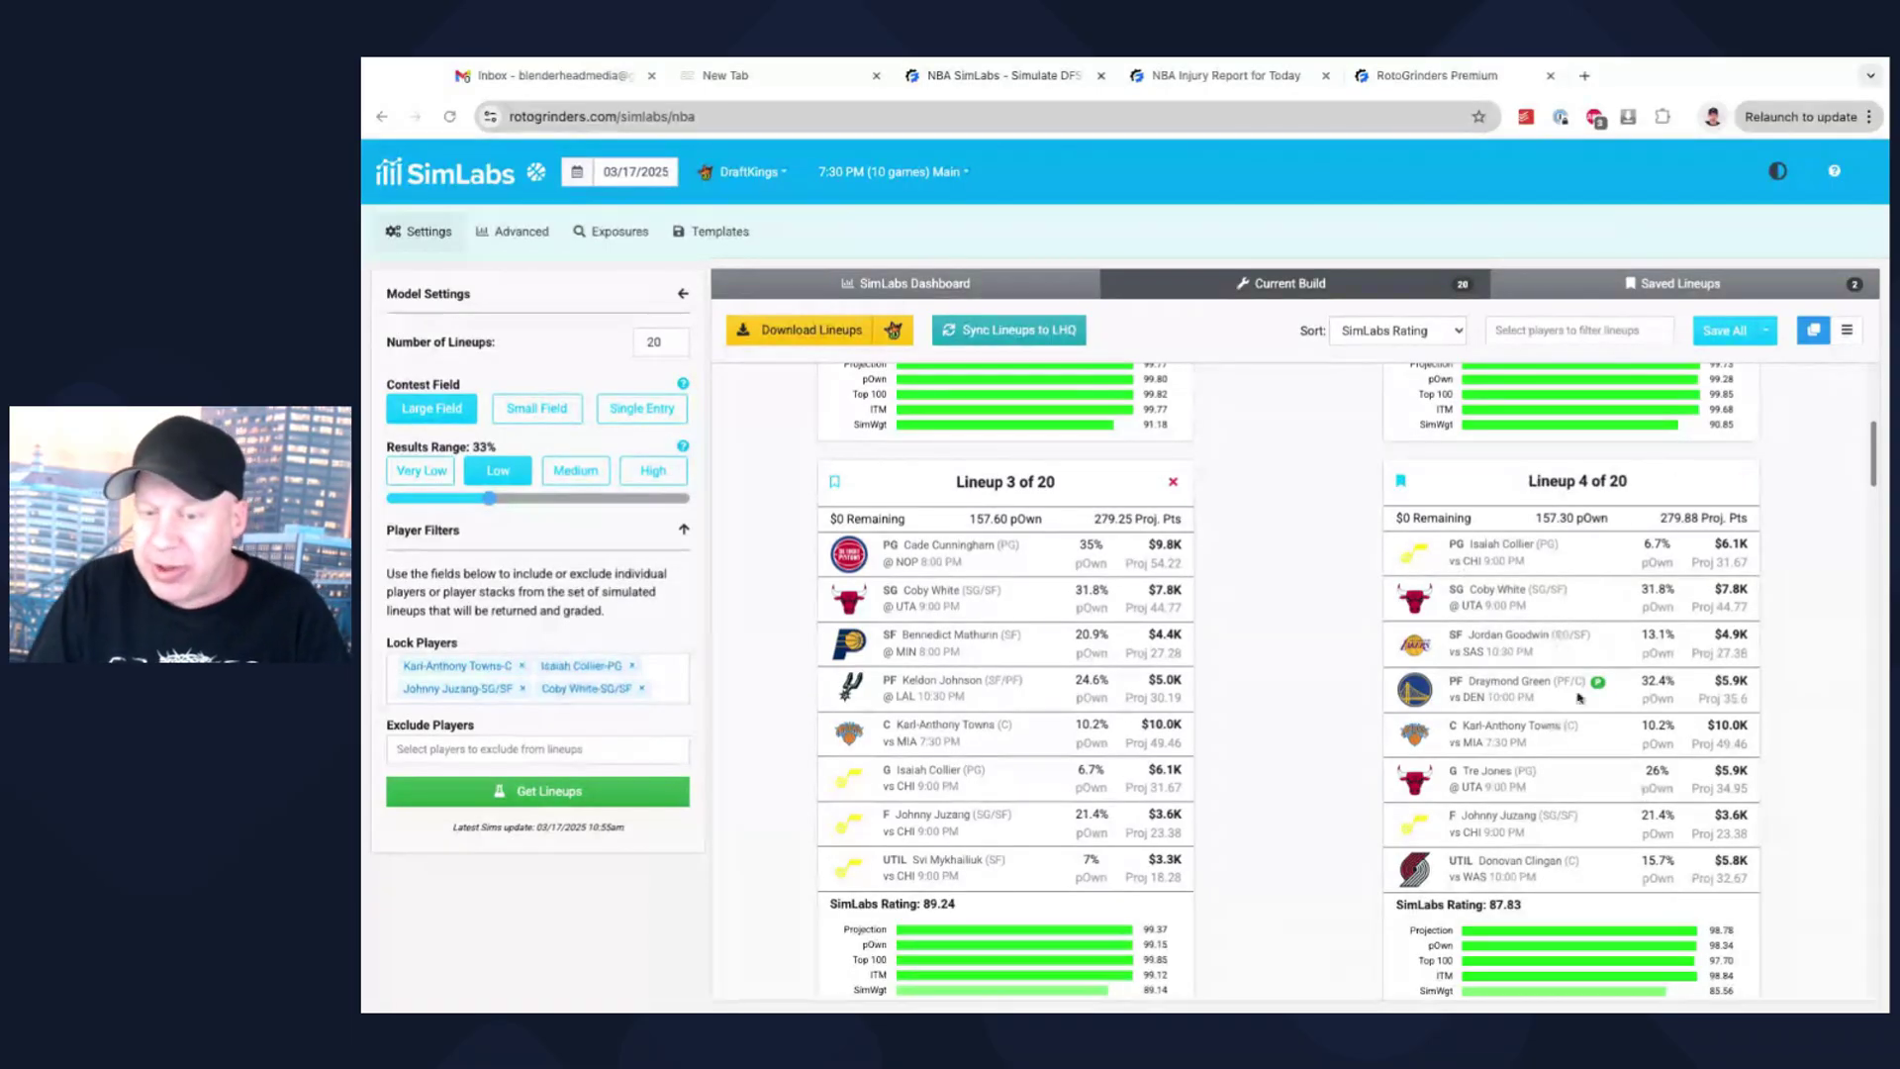
# - Move Karl-Anthony Towns from the locked players to the excluded players and generate a new build
pyautogui.scroll(7, 1360, 629)
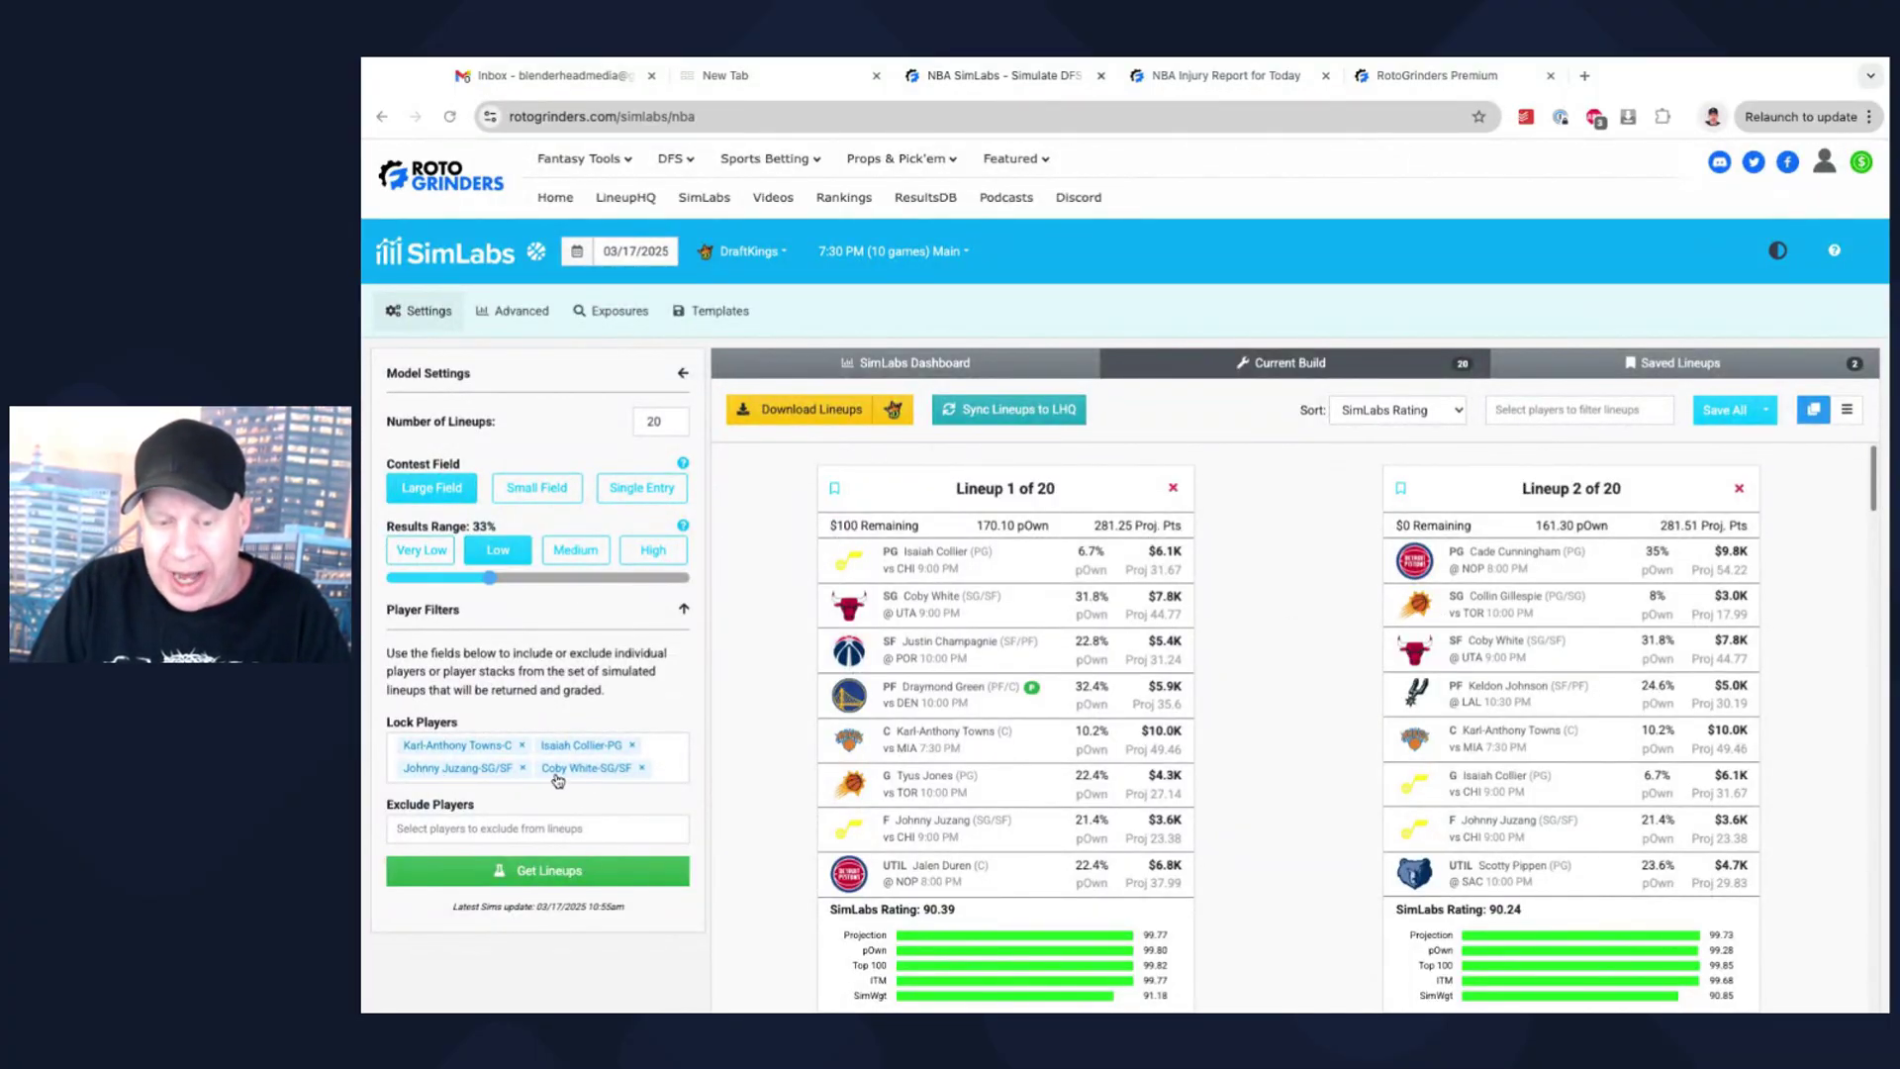
pyautogui.click(522, 747)
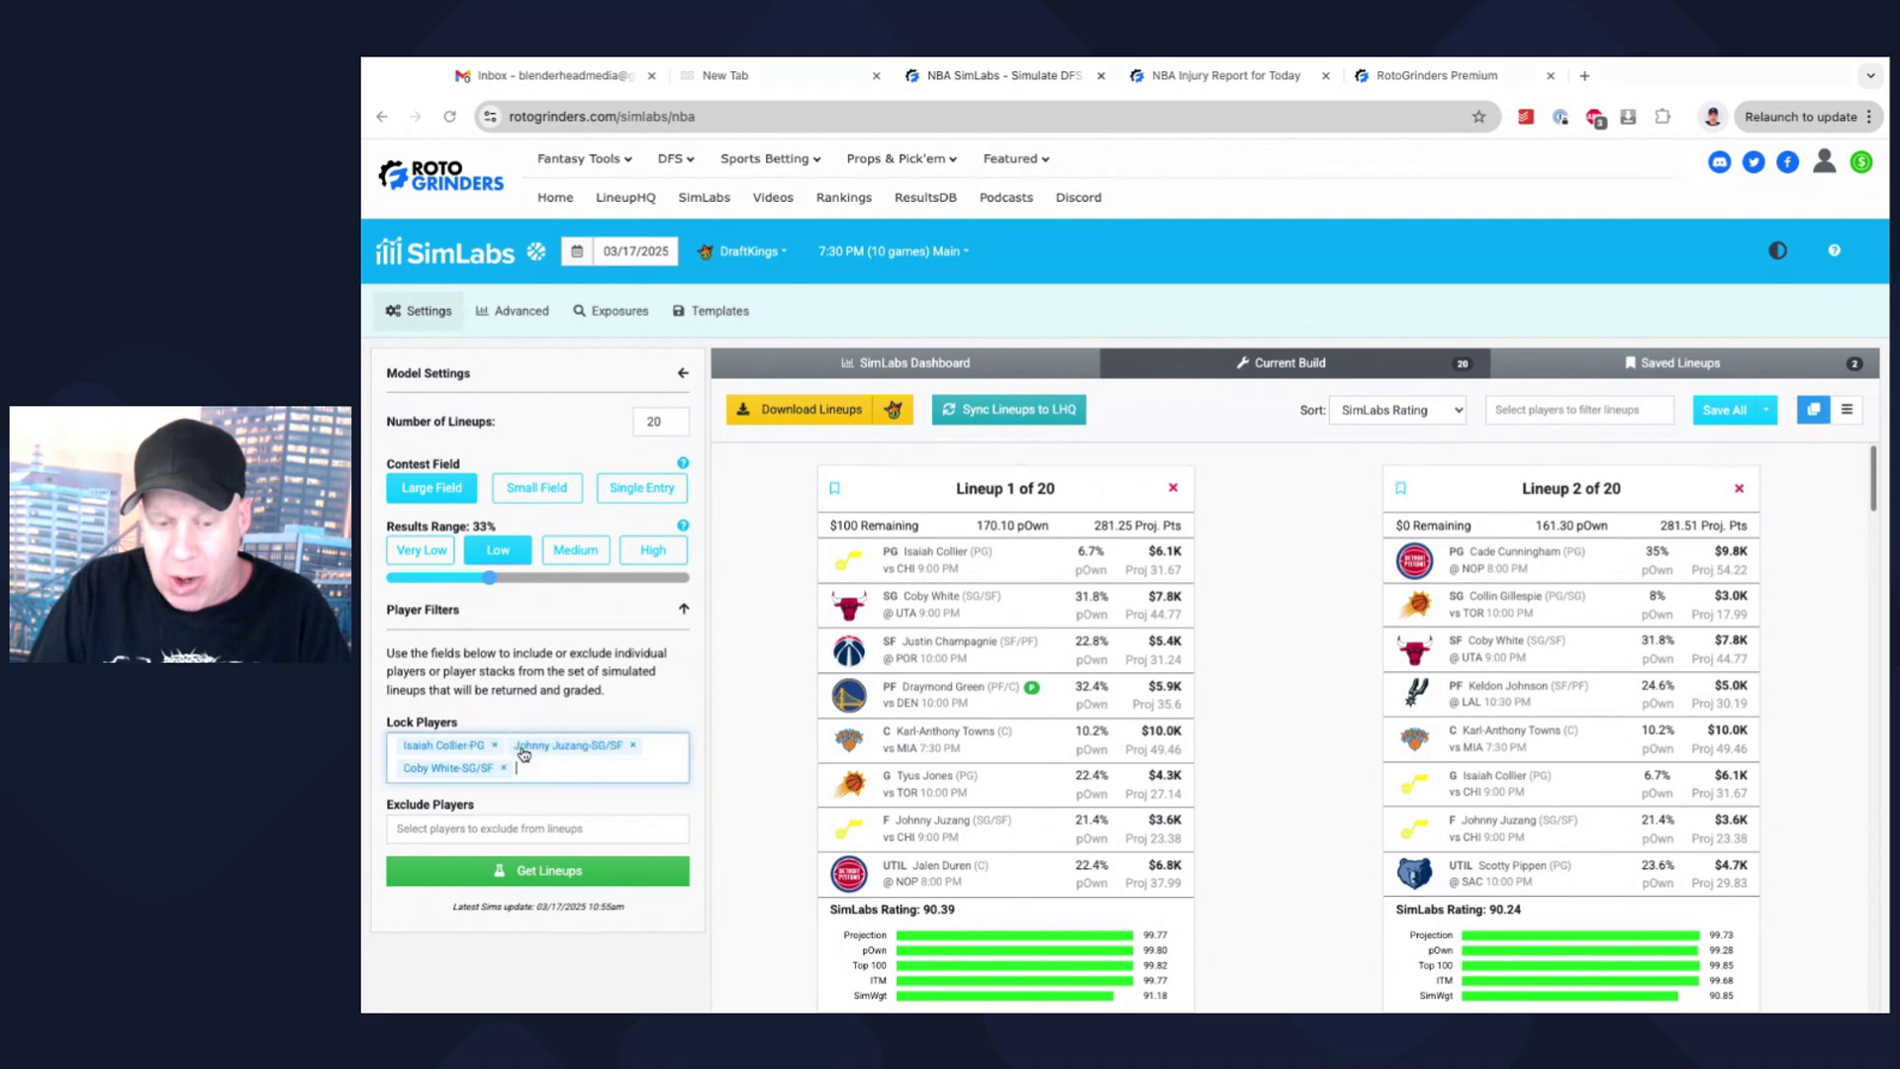
pyautogui.click(497, 829)
pyautogui.write('towns')
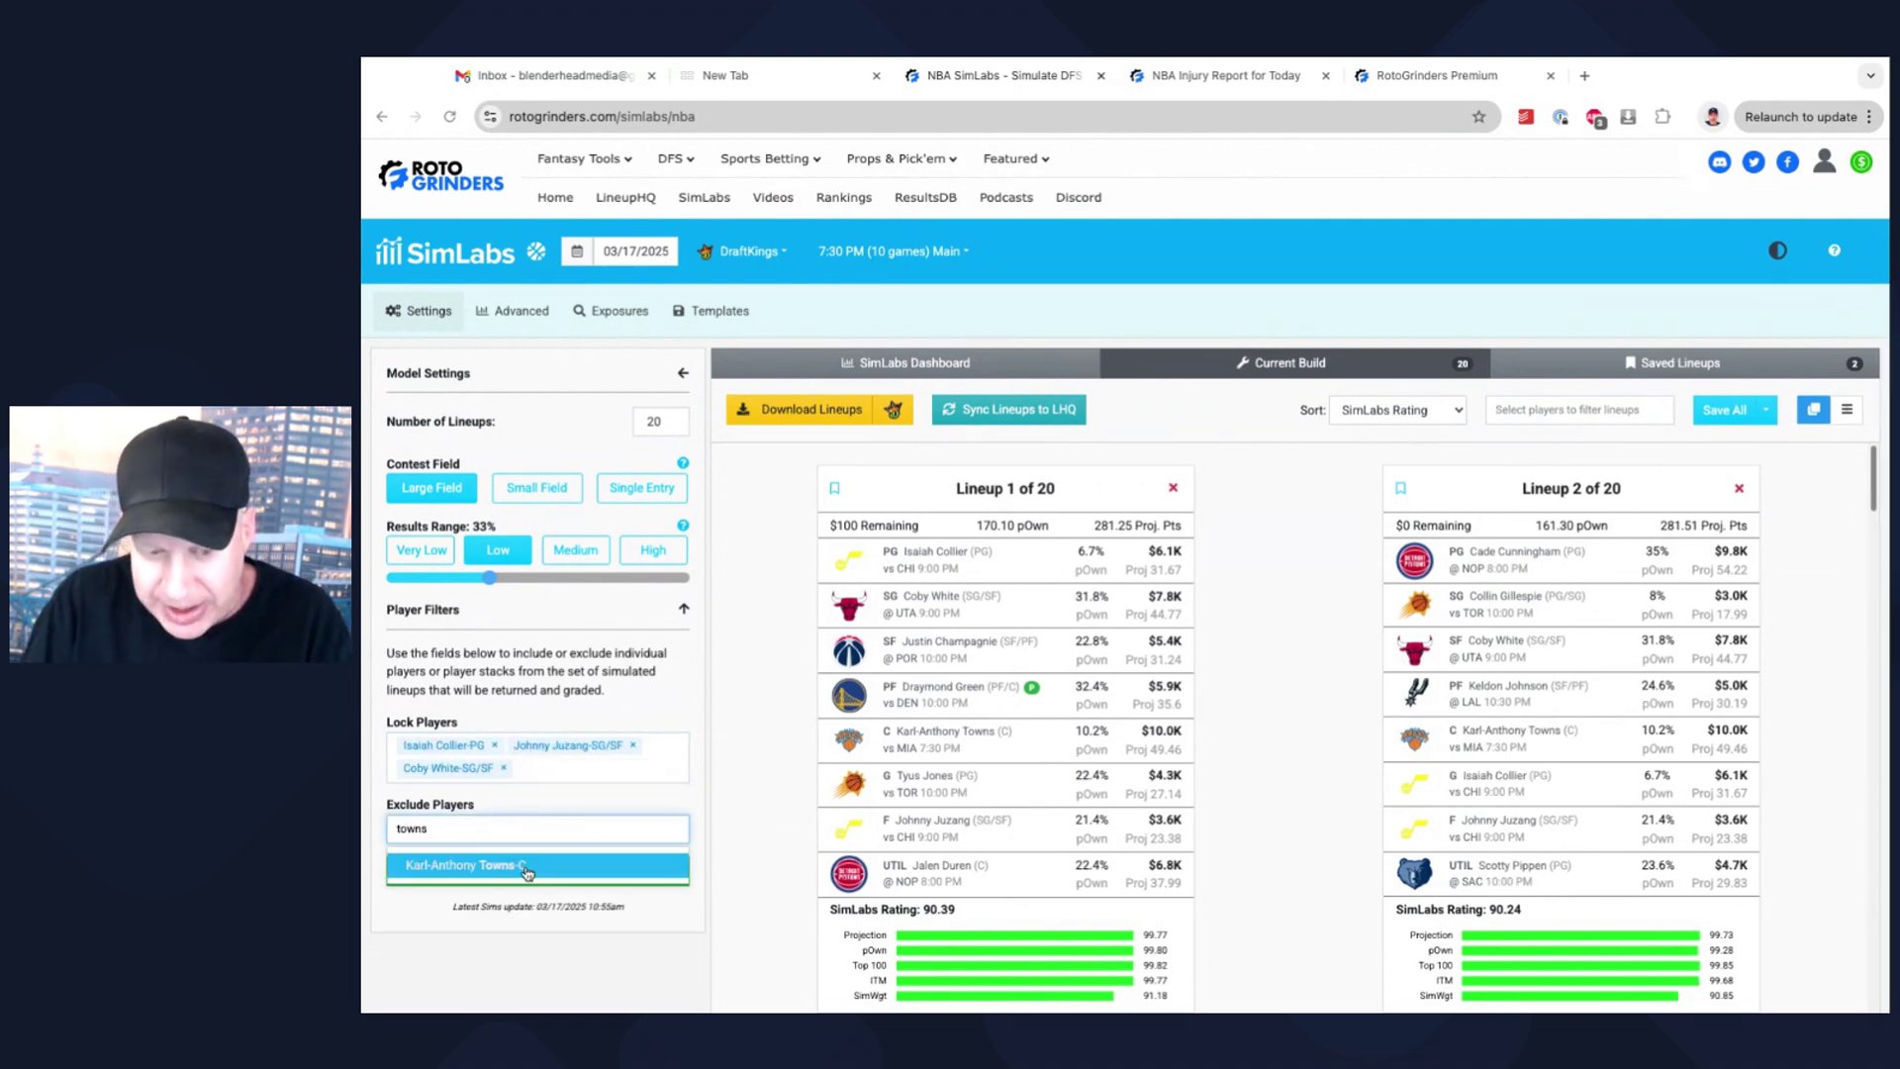
pyautogui.click(475, 865)
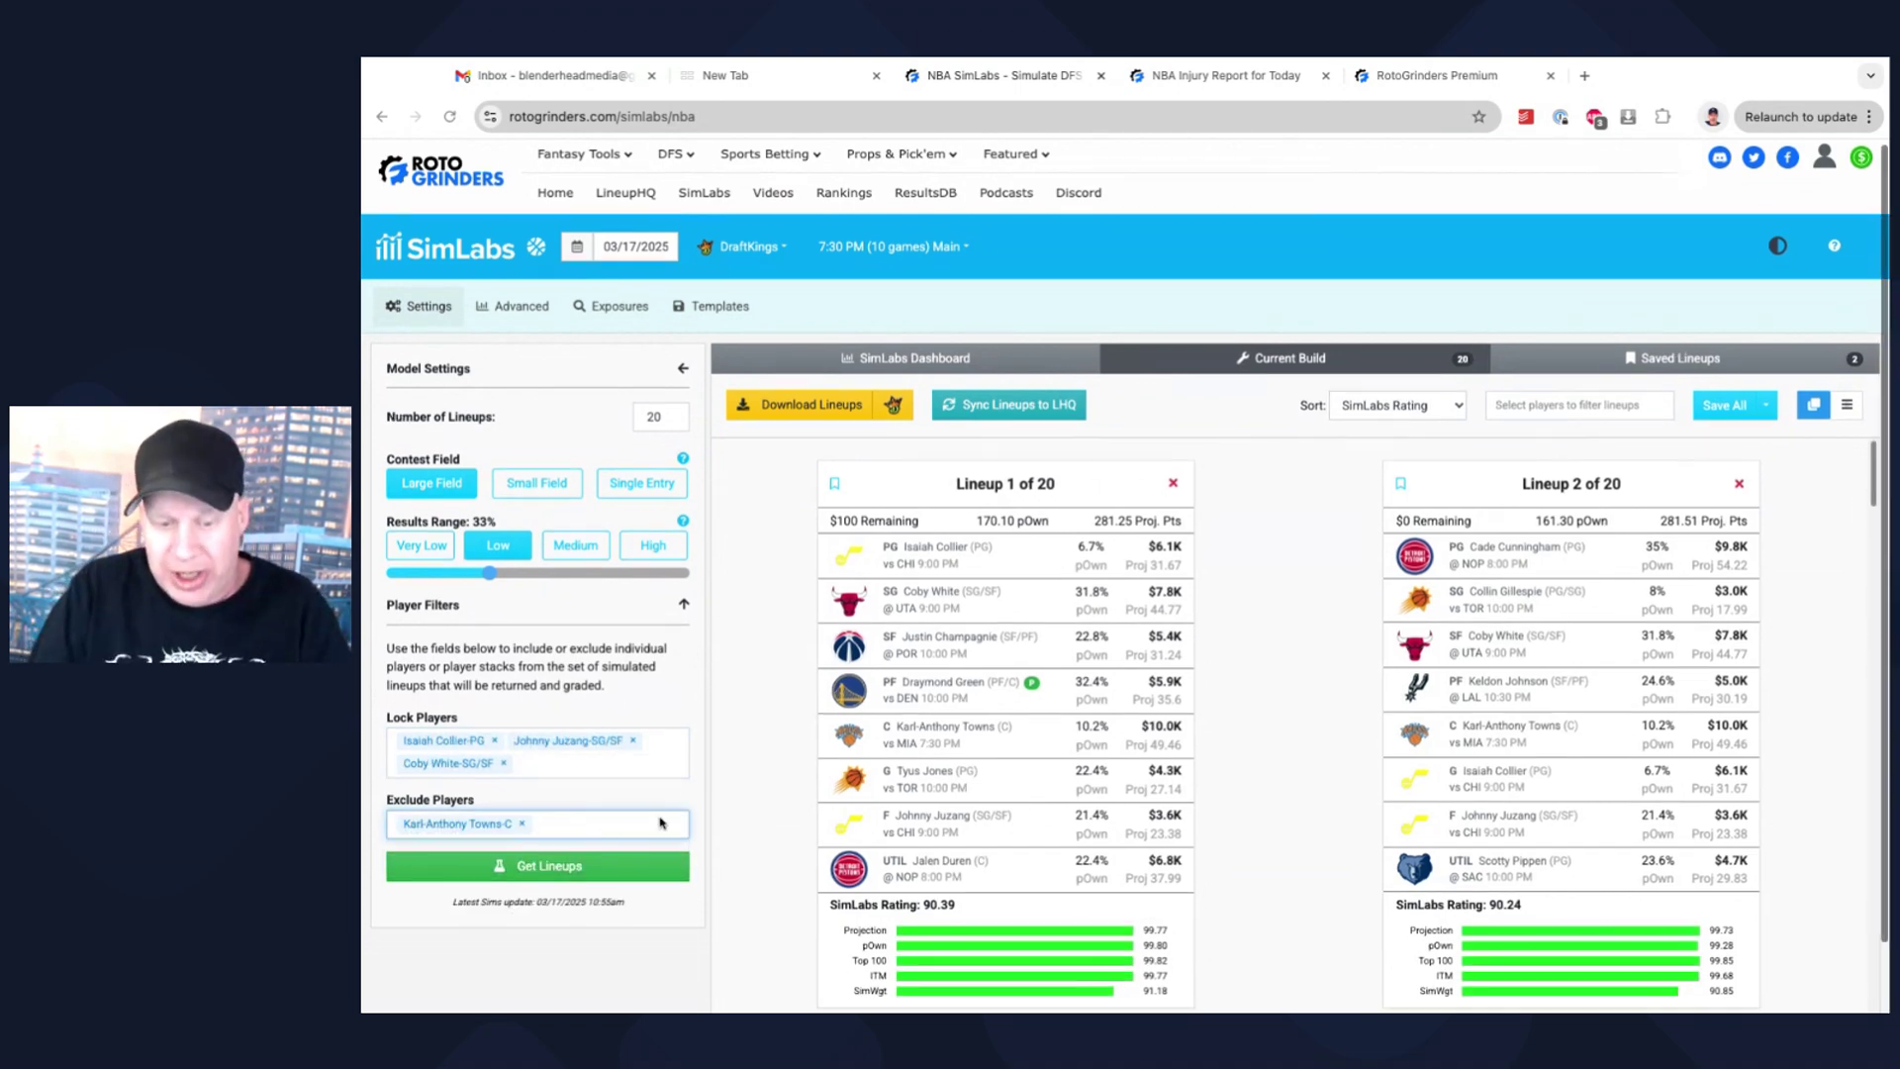
pyautogui.click(569, 868)
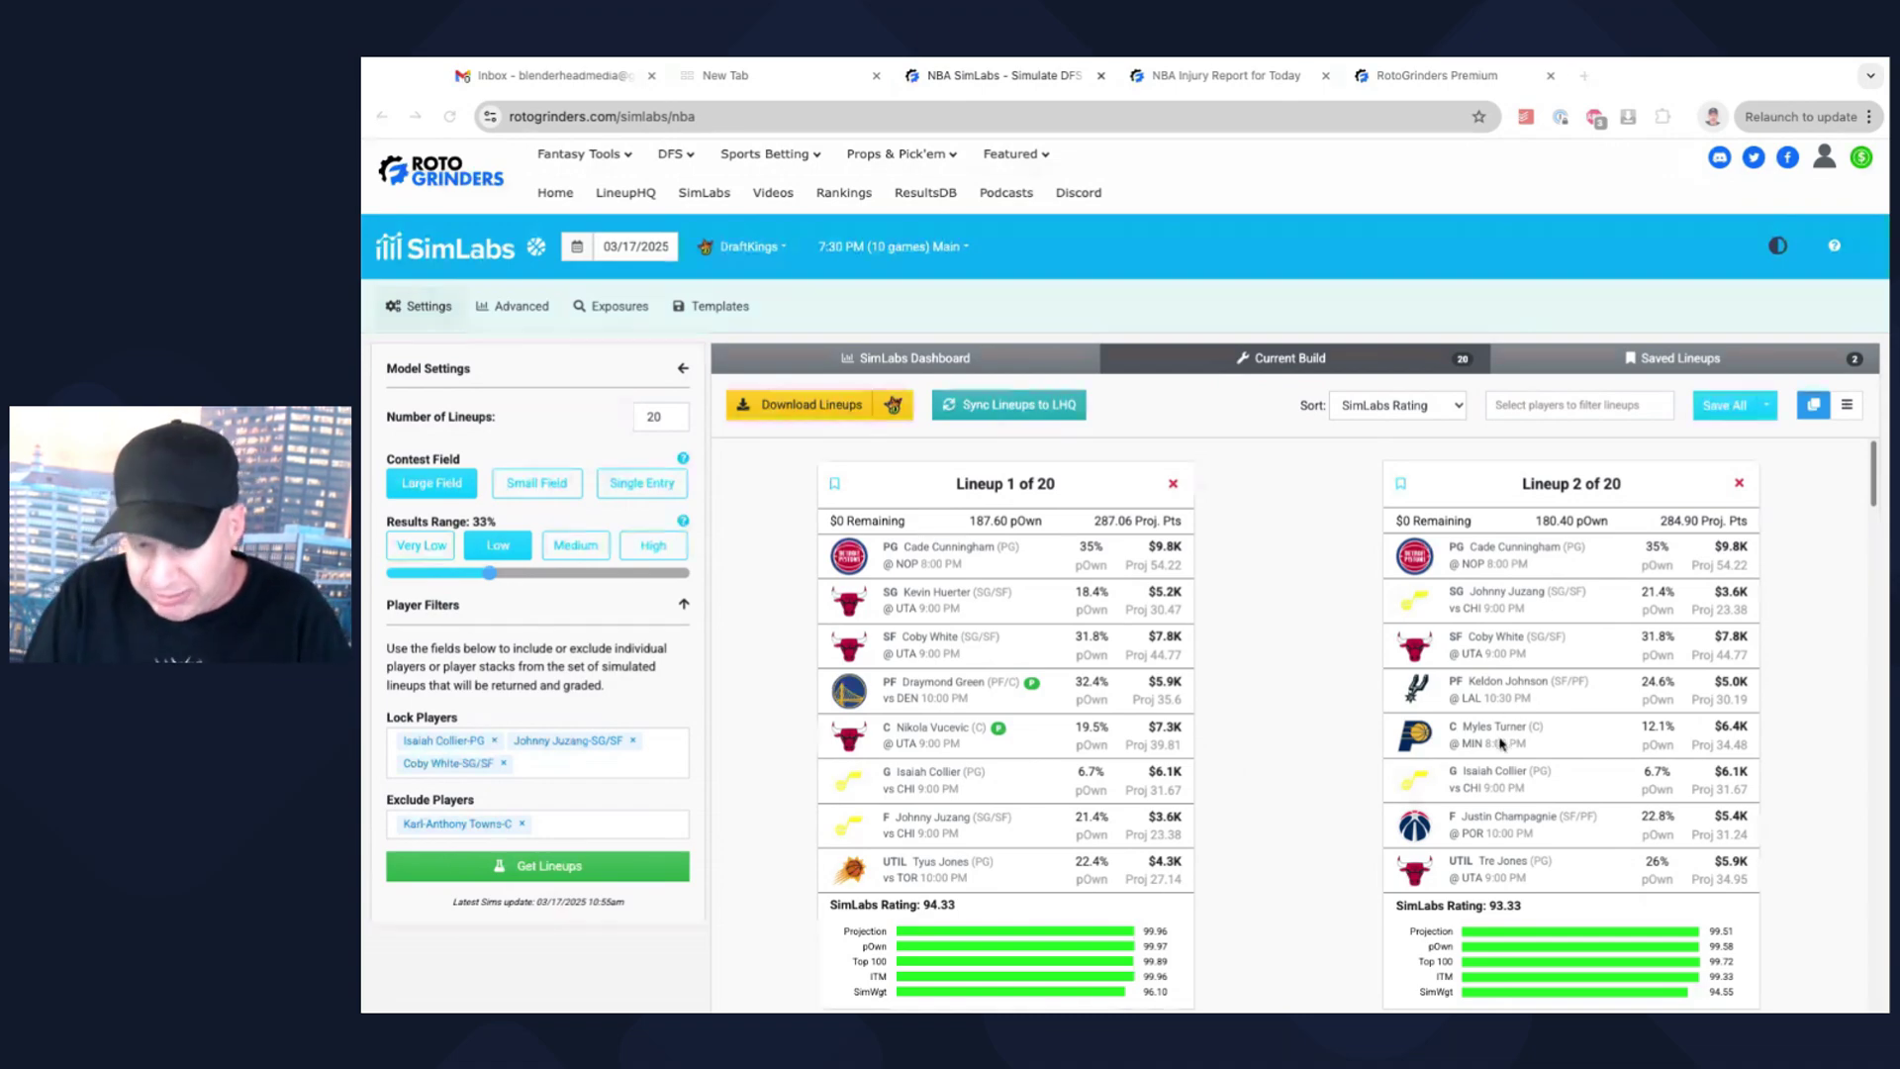
# - Review the first four lineups of the build without Towns and save Lineup 1
pyautogui.scroll(-1, 1333, 561)
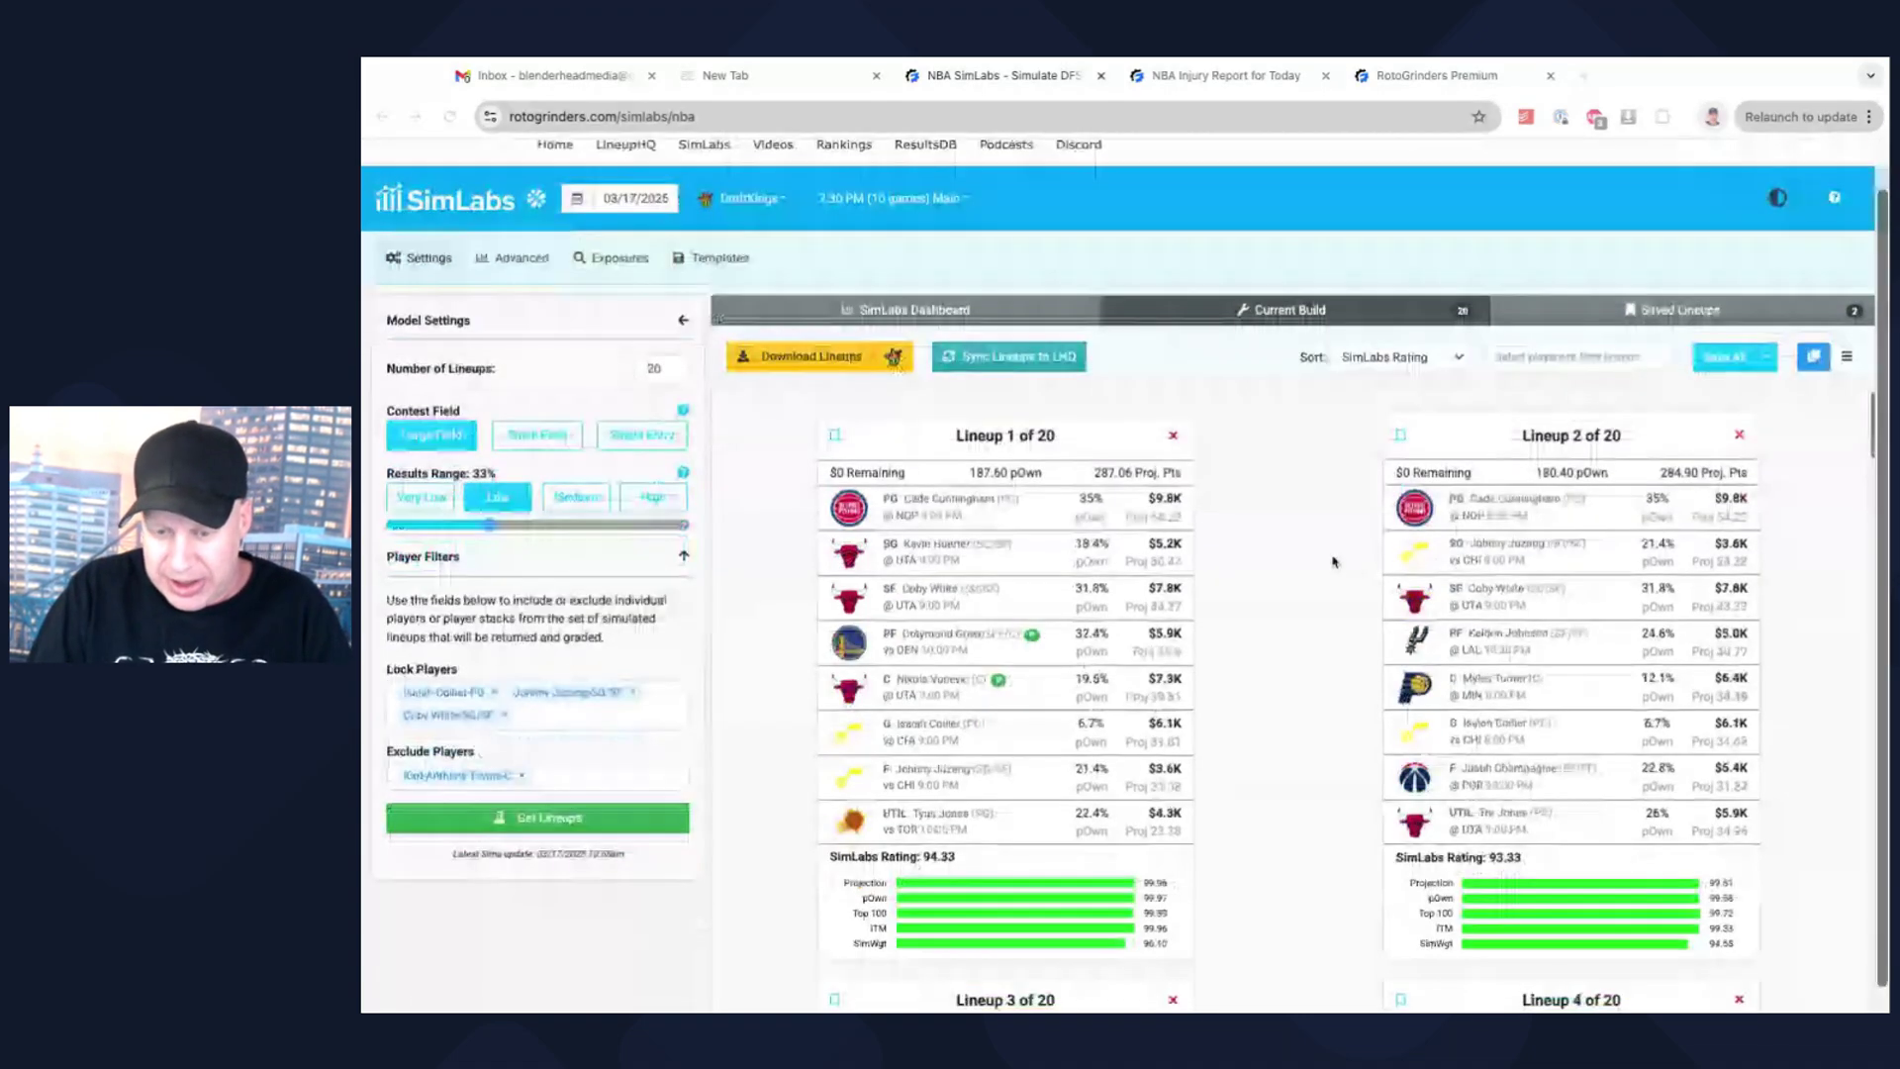
pyautogui.scroll(-3, 1333, 561)
pyautogui.scroll(-4, 1300, 574)
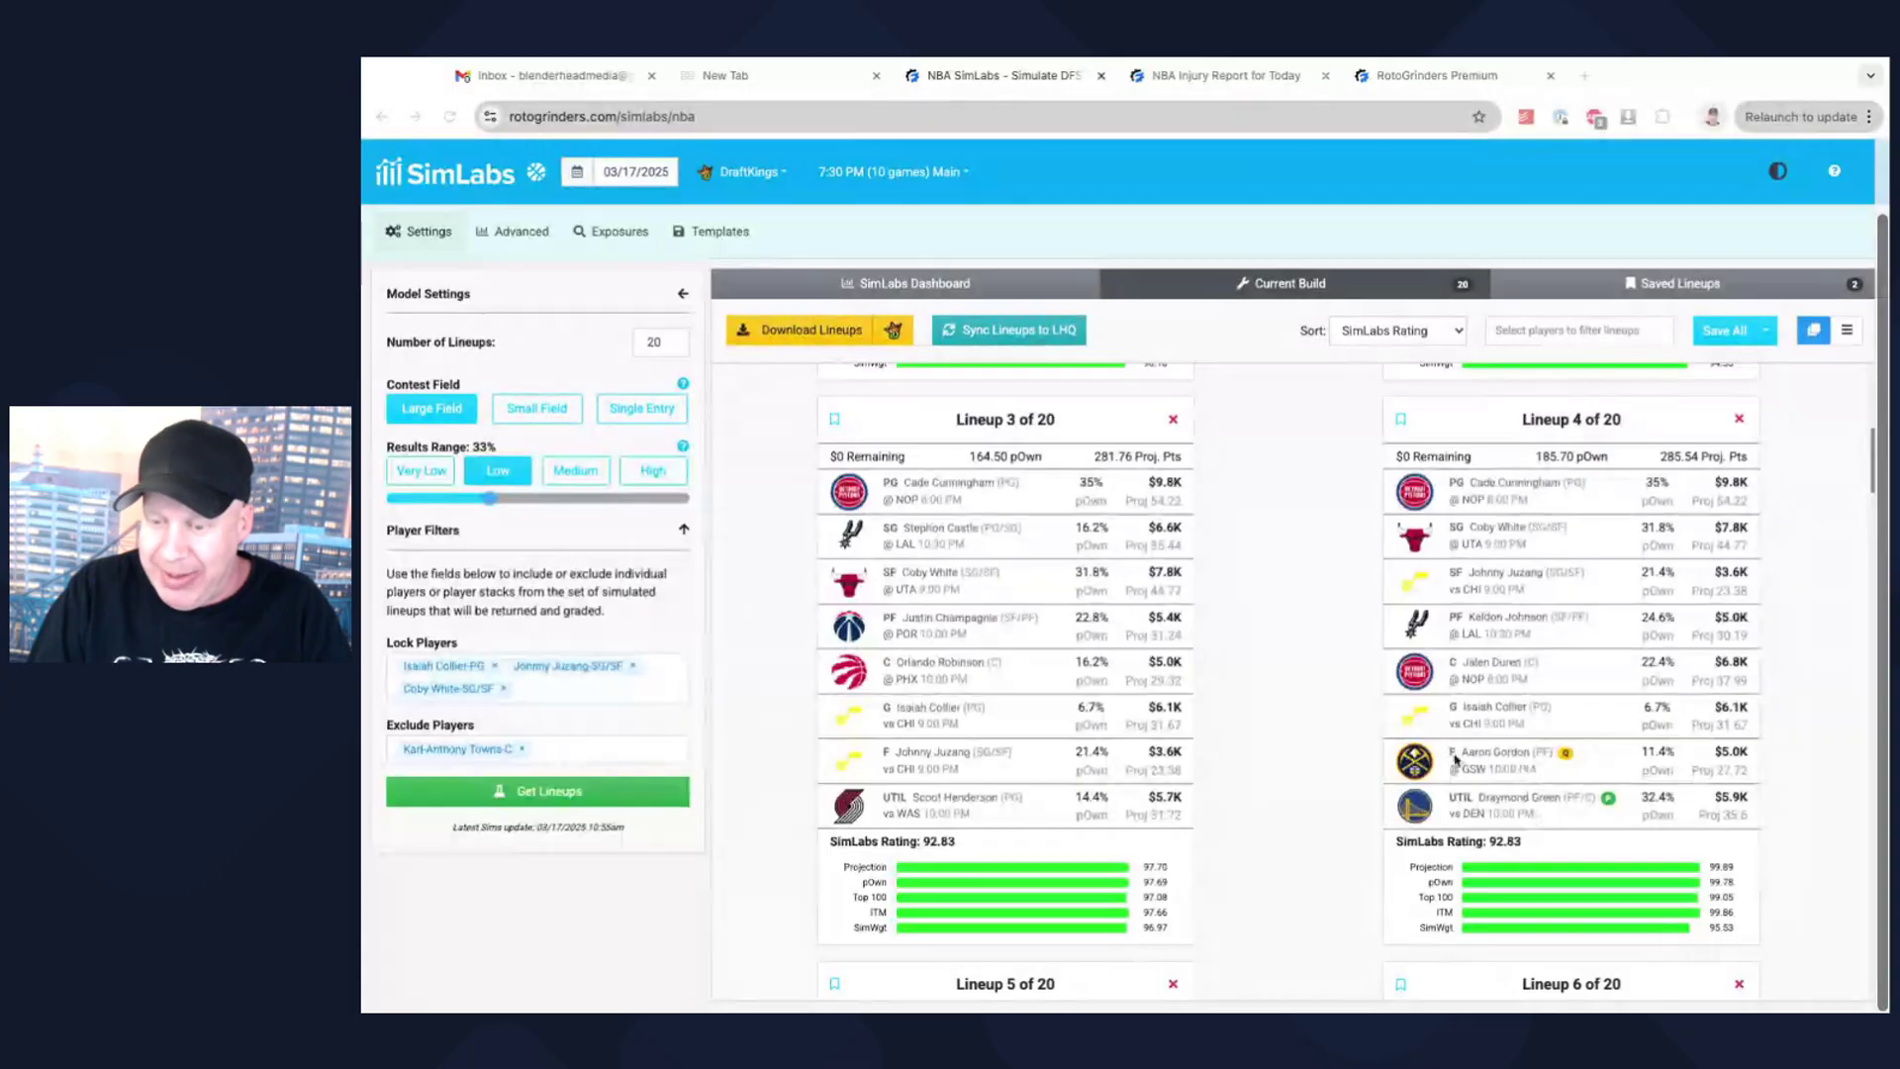
pyautogui.scroll(1, 1525, 763)
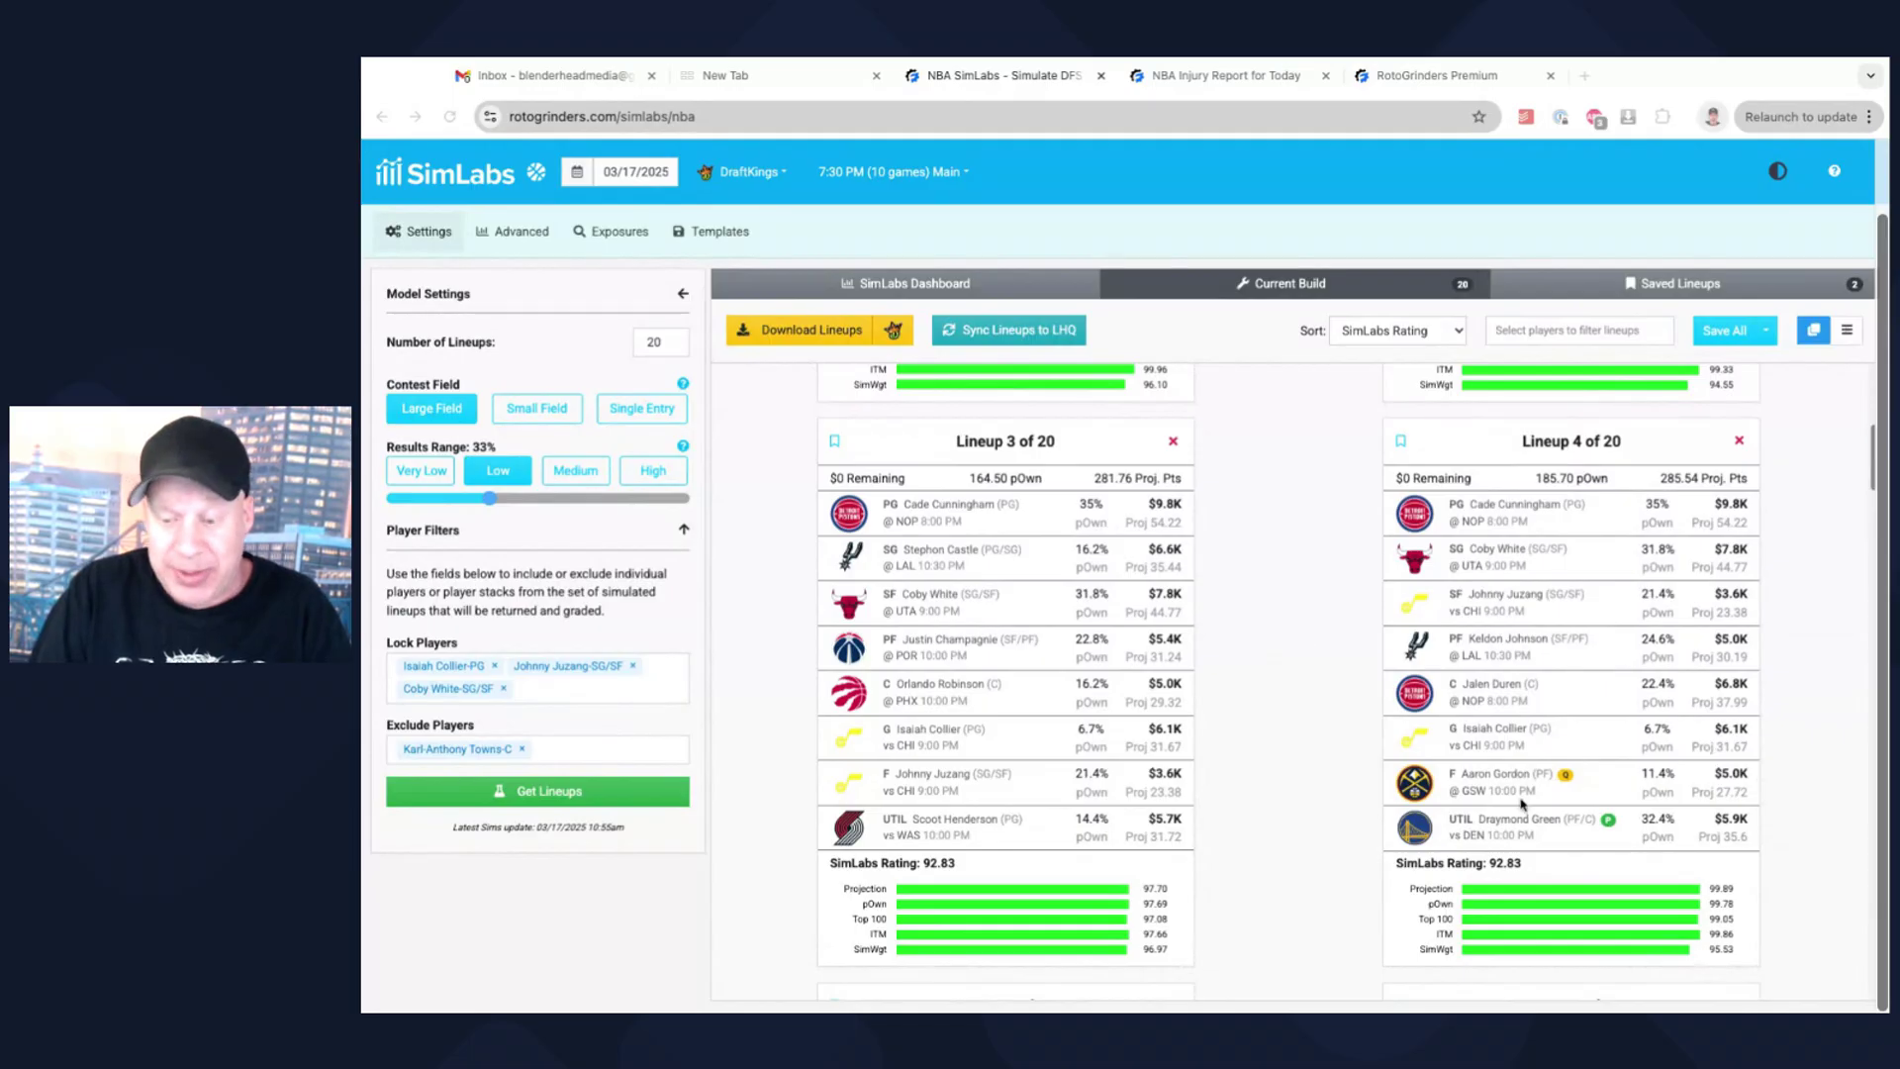
pyautogui.scroll(-1, 1304, 731)
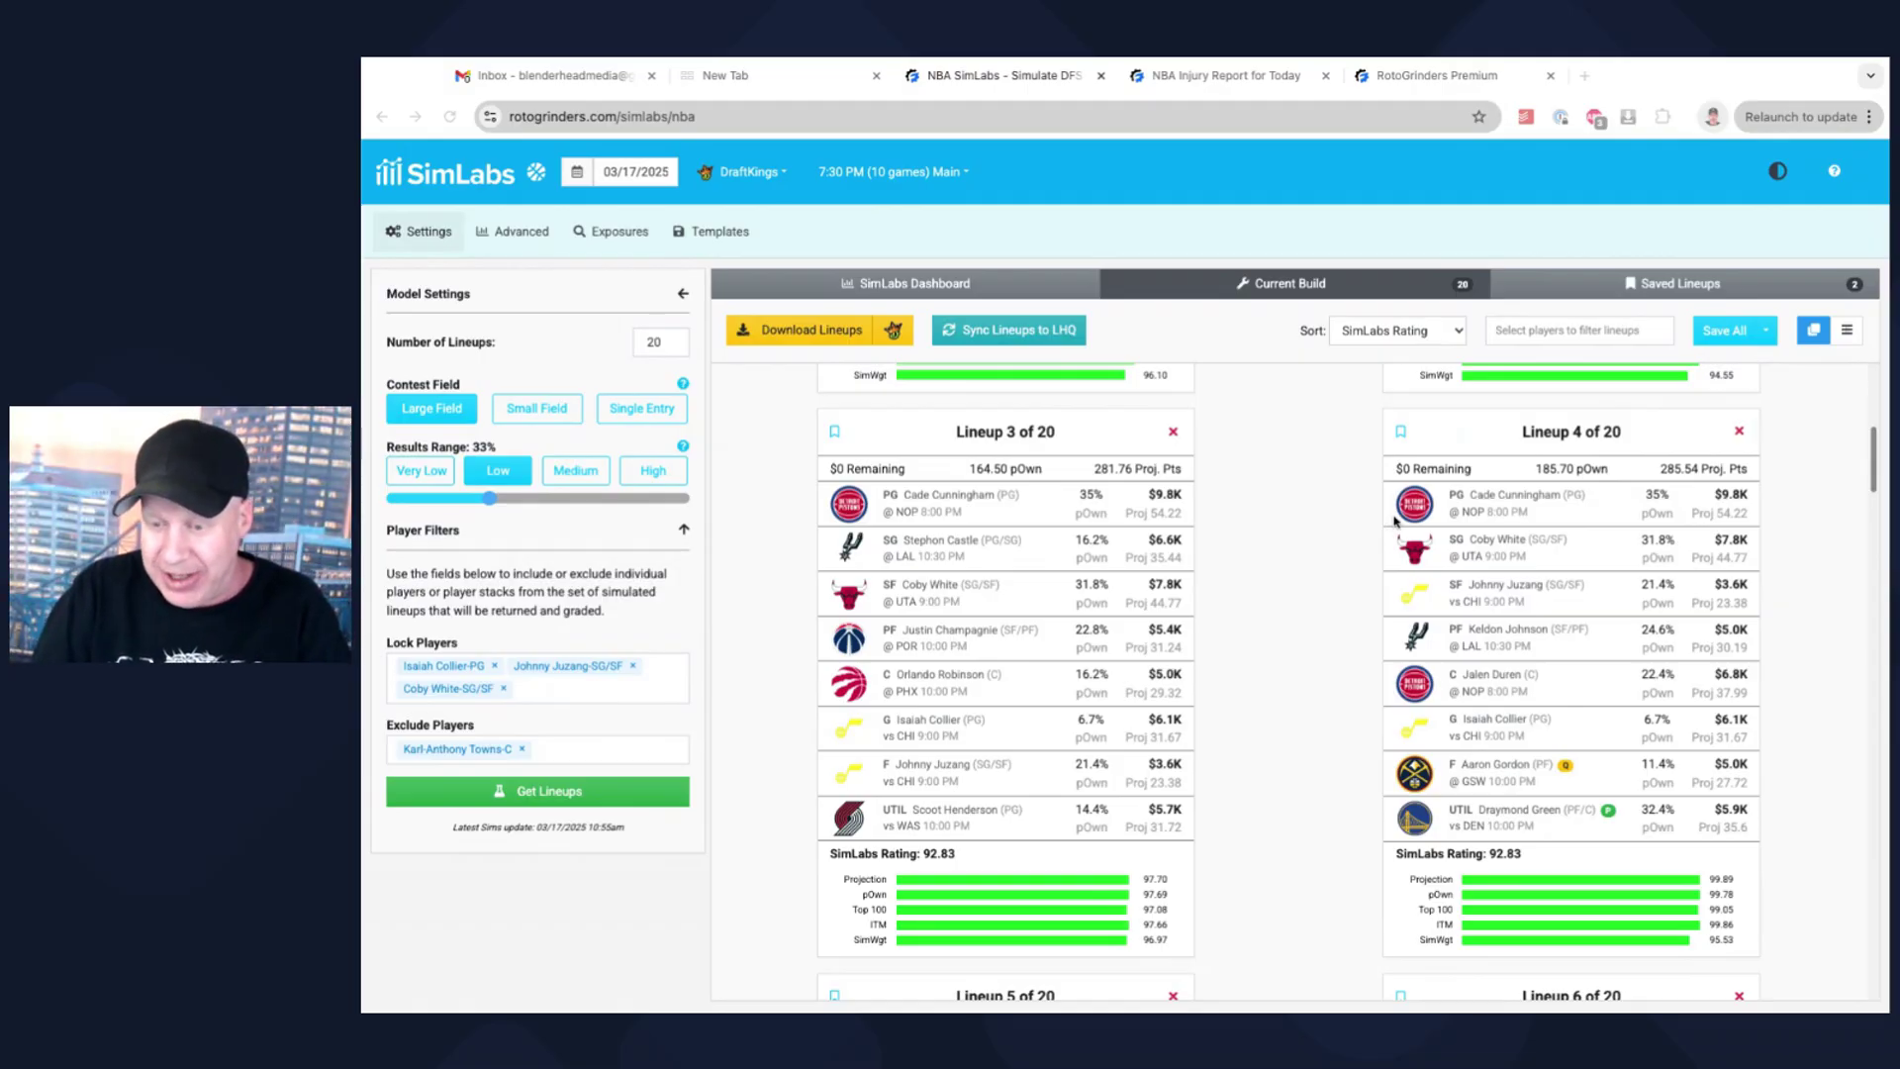
pyautogui.scroll(5, 1334, 565)
pyautogui.scroll(1, 1327, 555)
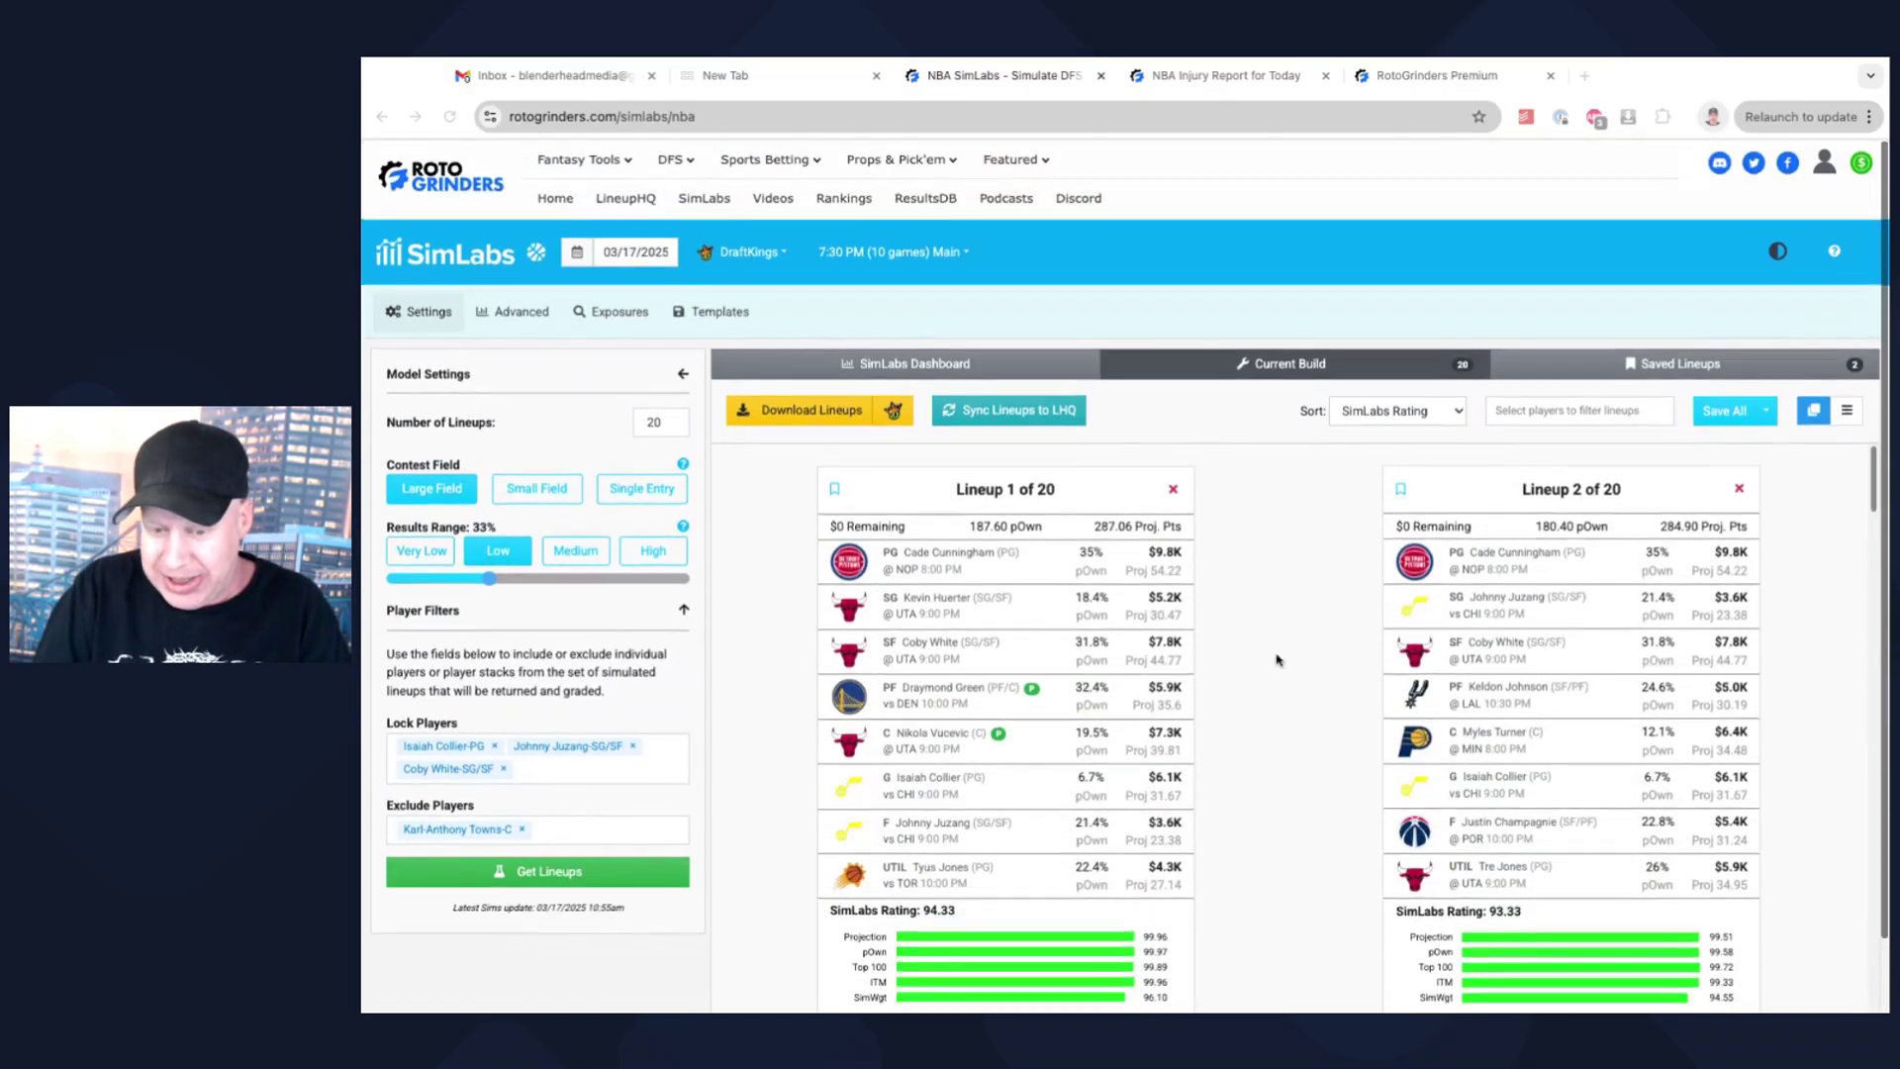
pyautogui.click(834, 489)
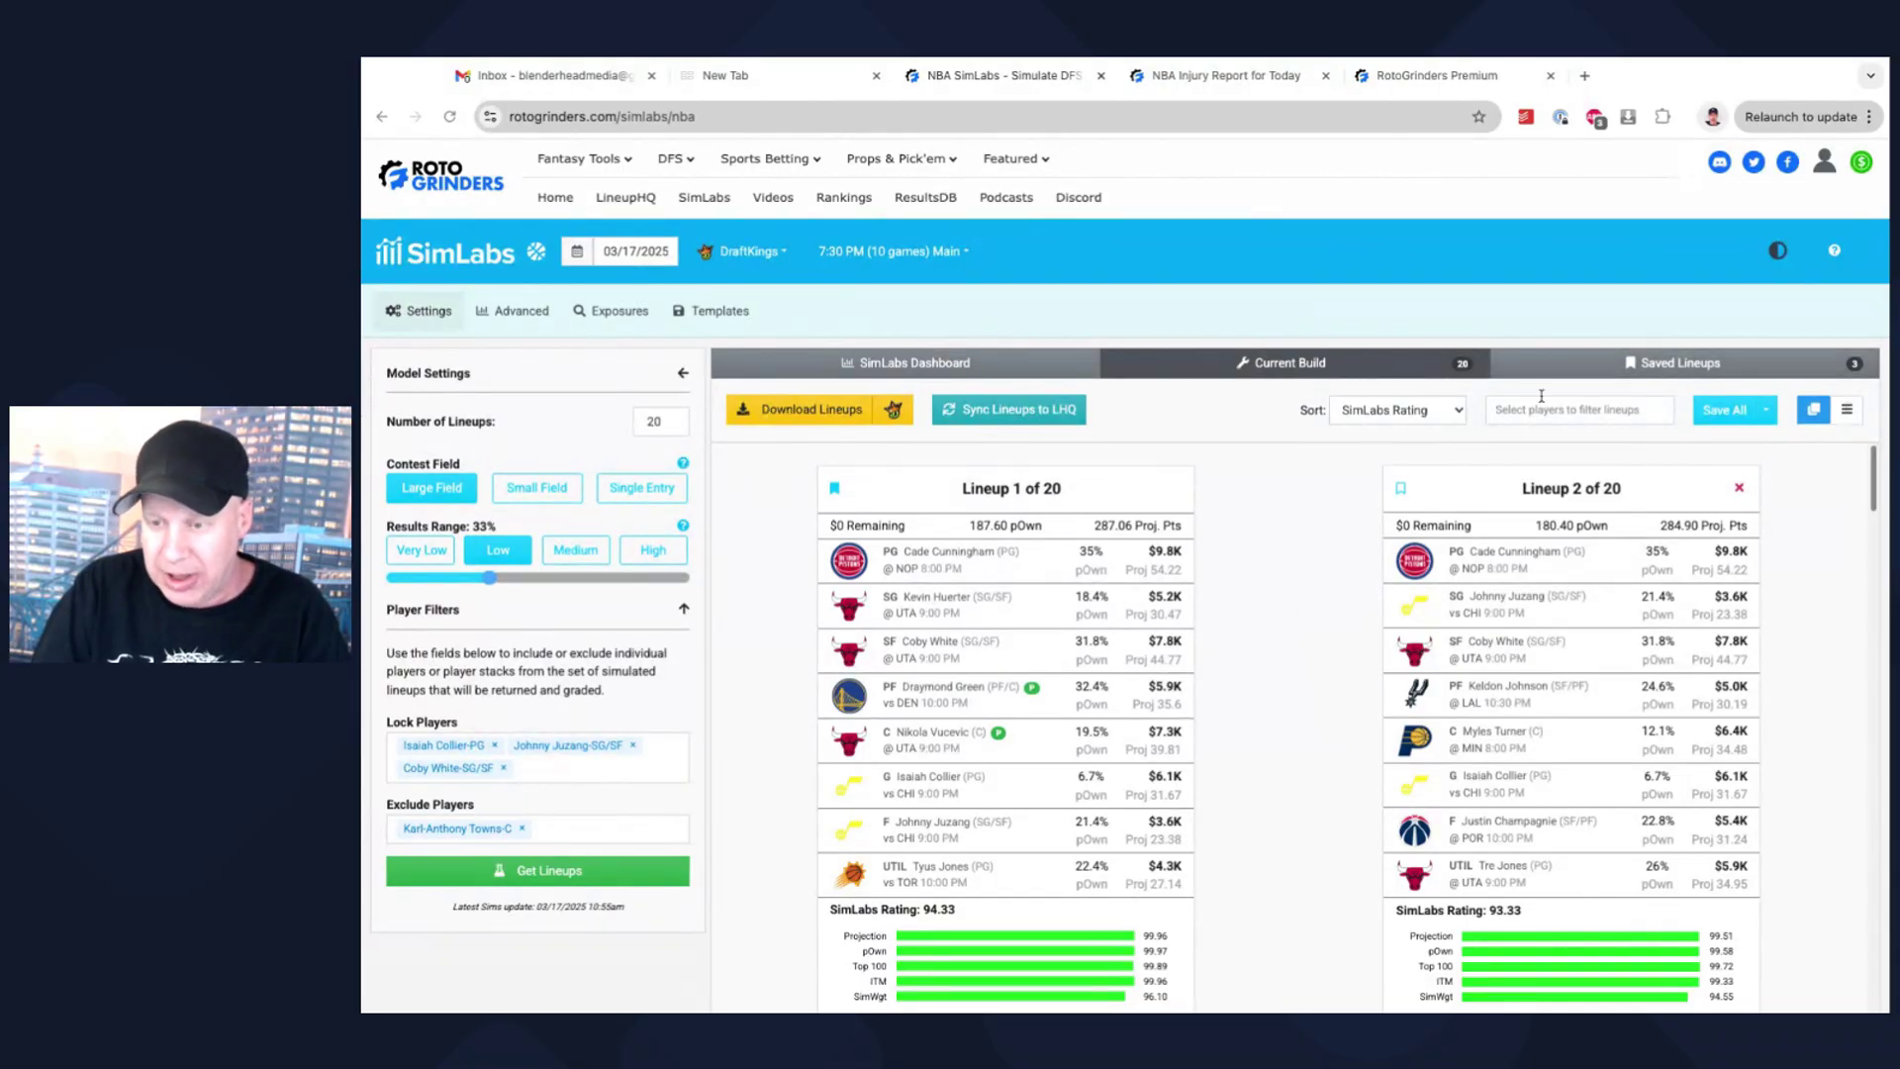
# - Open the saved lineups and examine the players, projections and projected ownership of all three
pyautogui.click(1569, 366)
pyautogui.scroll(-2, 1245, 683)
pyautogui.scroll(-4, 1244, 683)
pyautogui.scroll(2, 1244, 683)
pyautogui.scroll(4, 1244, 683)
pyautogui.scroll(-2, 1301, 675)
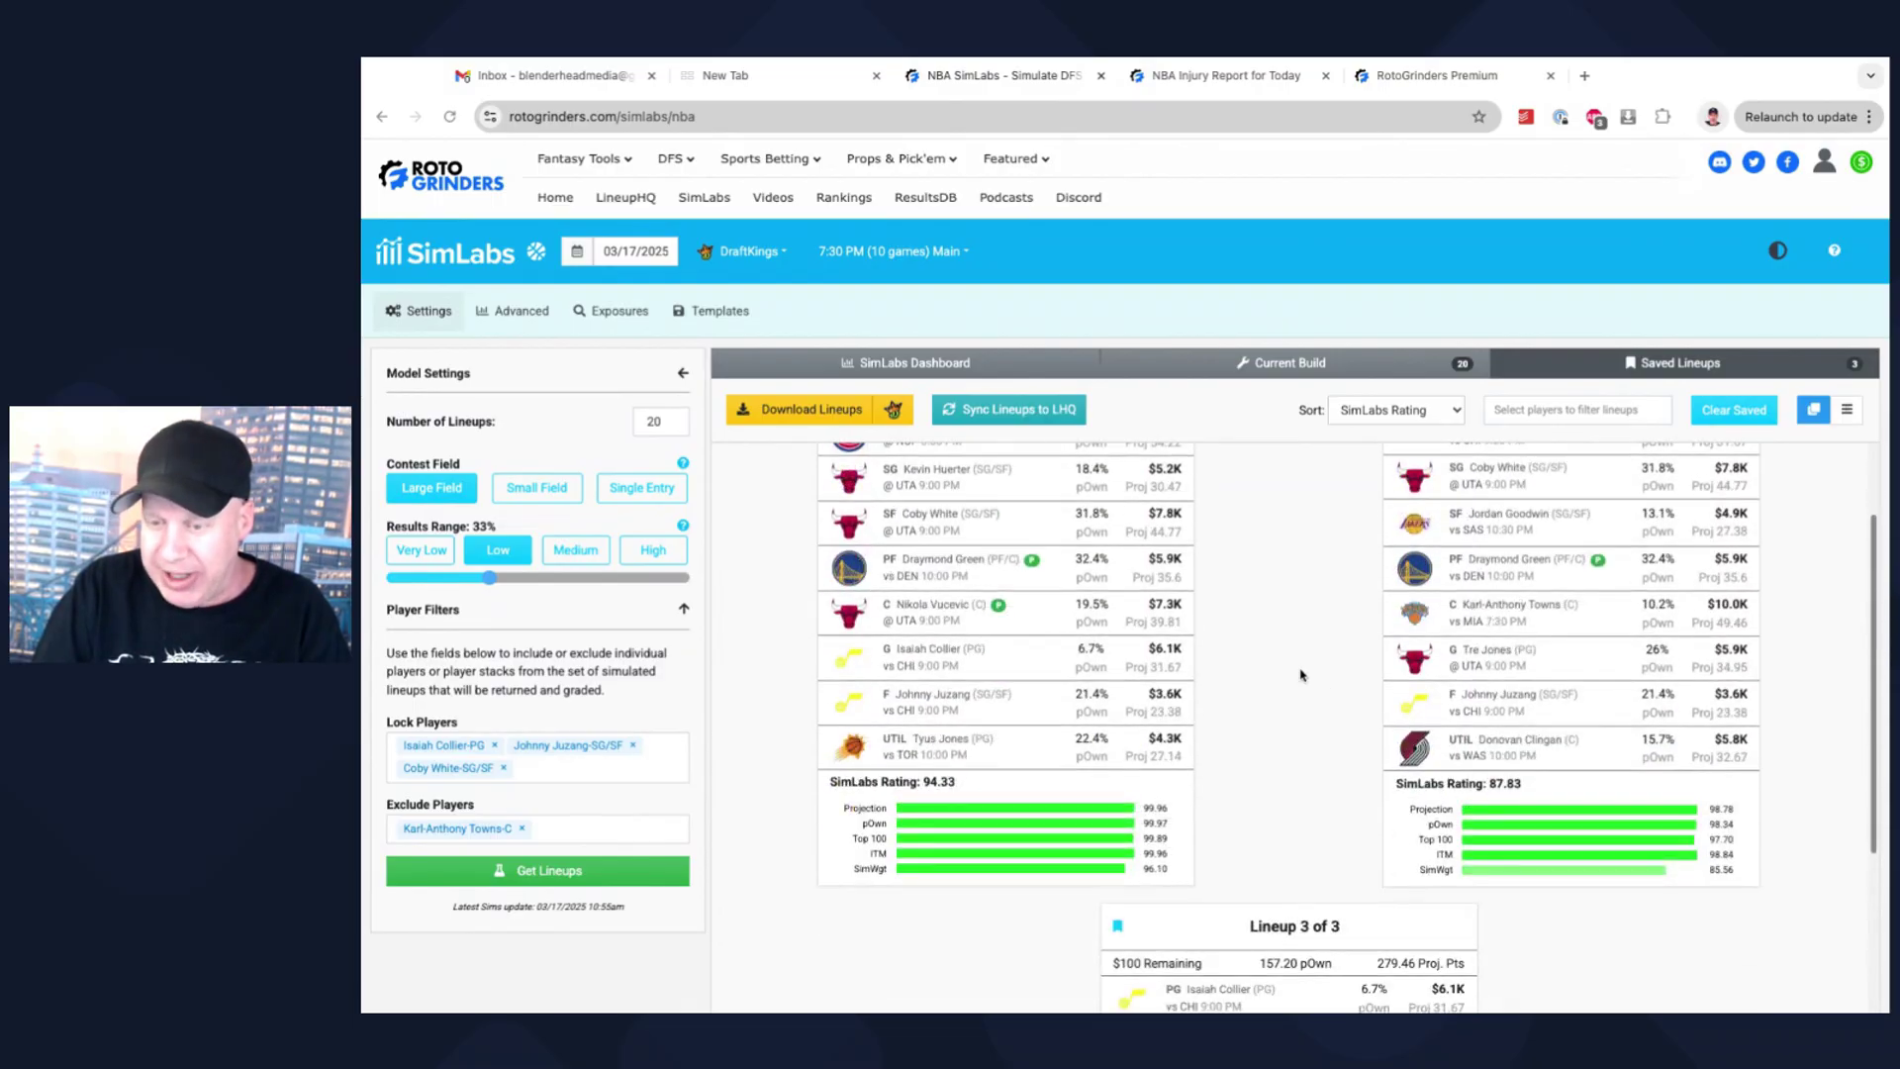
pyautogui.scroll(2, 1301, 675)
pyautogui.scroll(-1, 1301, 675)
pyautogui.scroll(-2, 1300, 675)
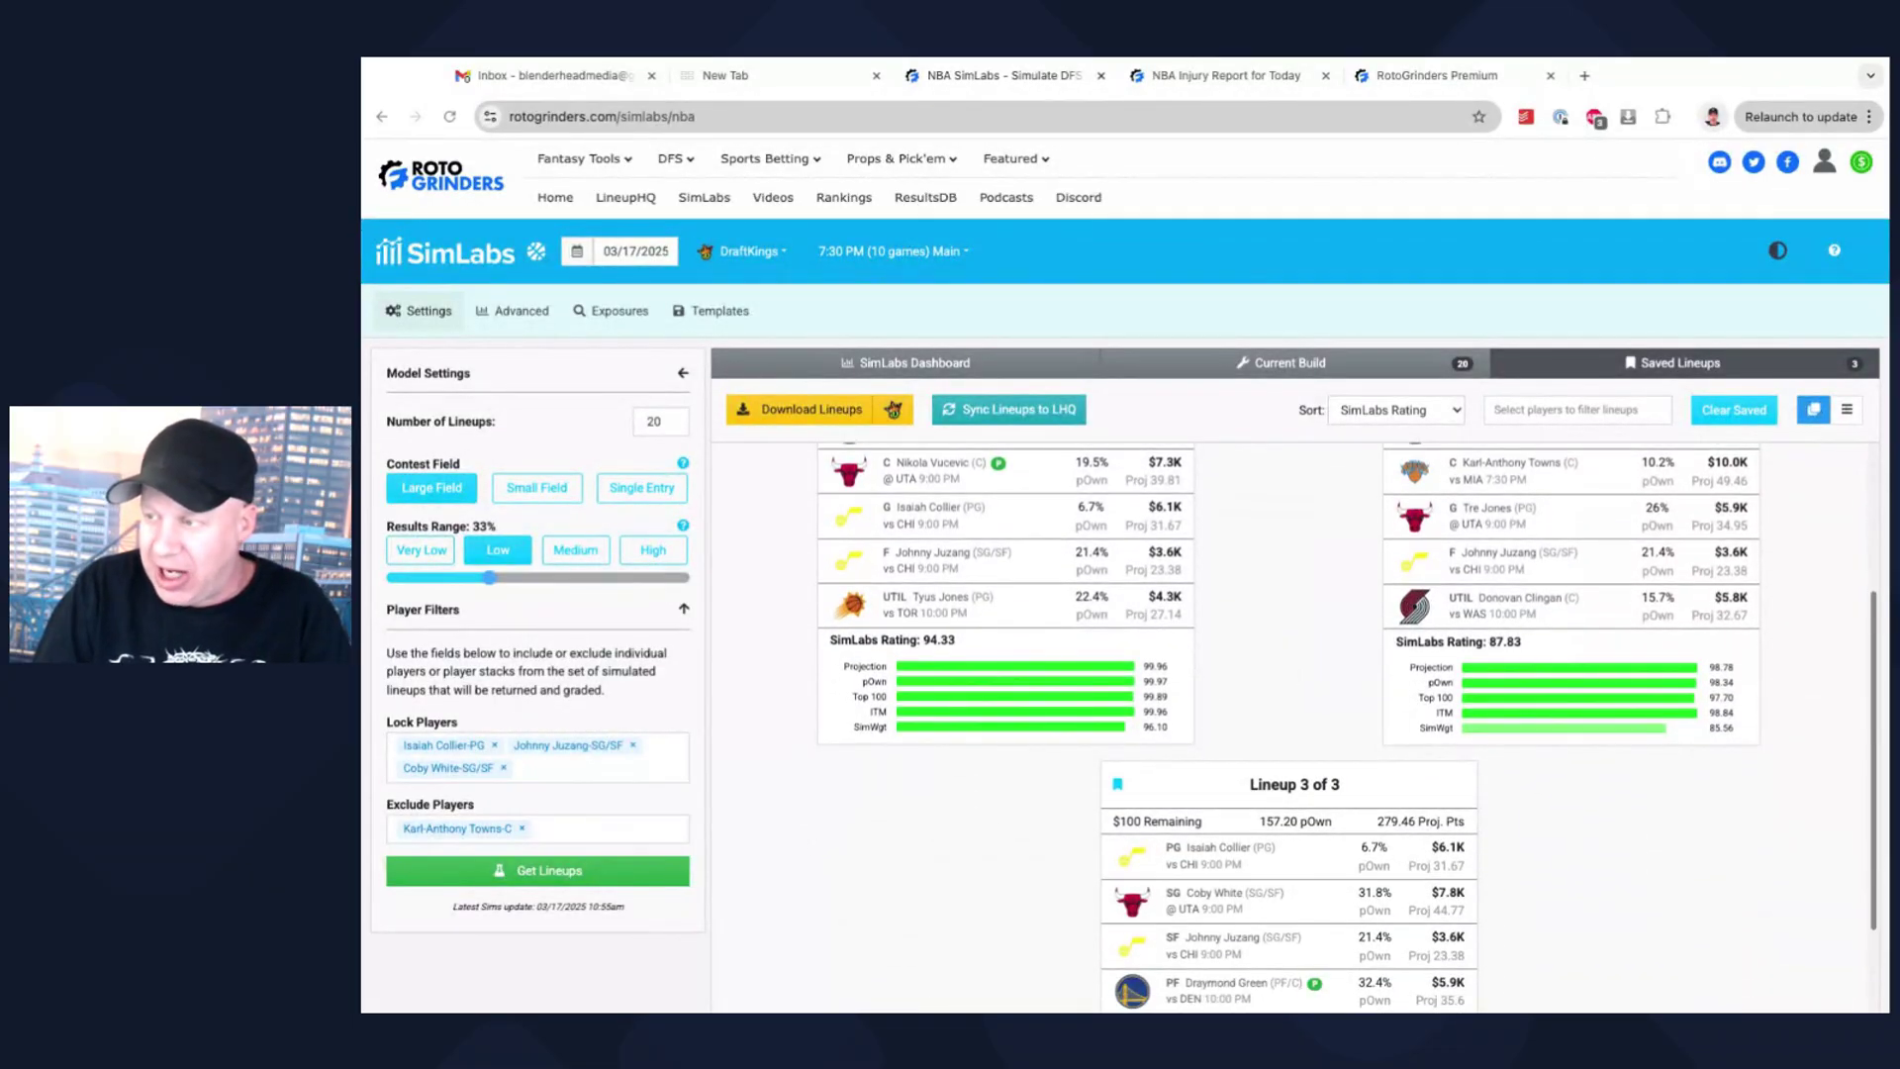
pyautogui.scroll(-3, 1294, 728)
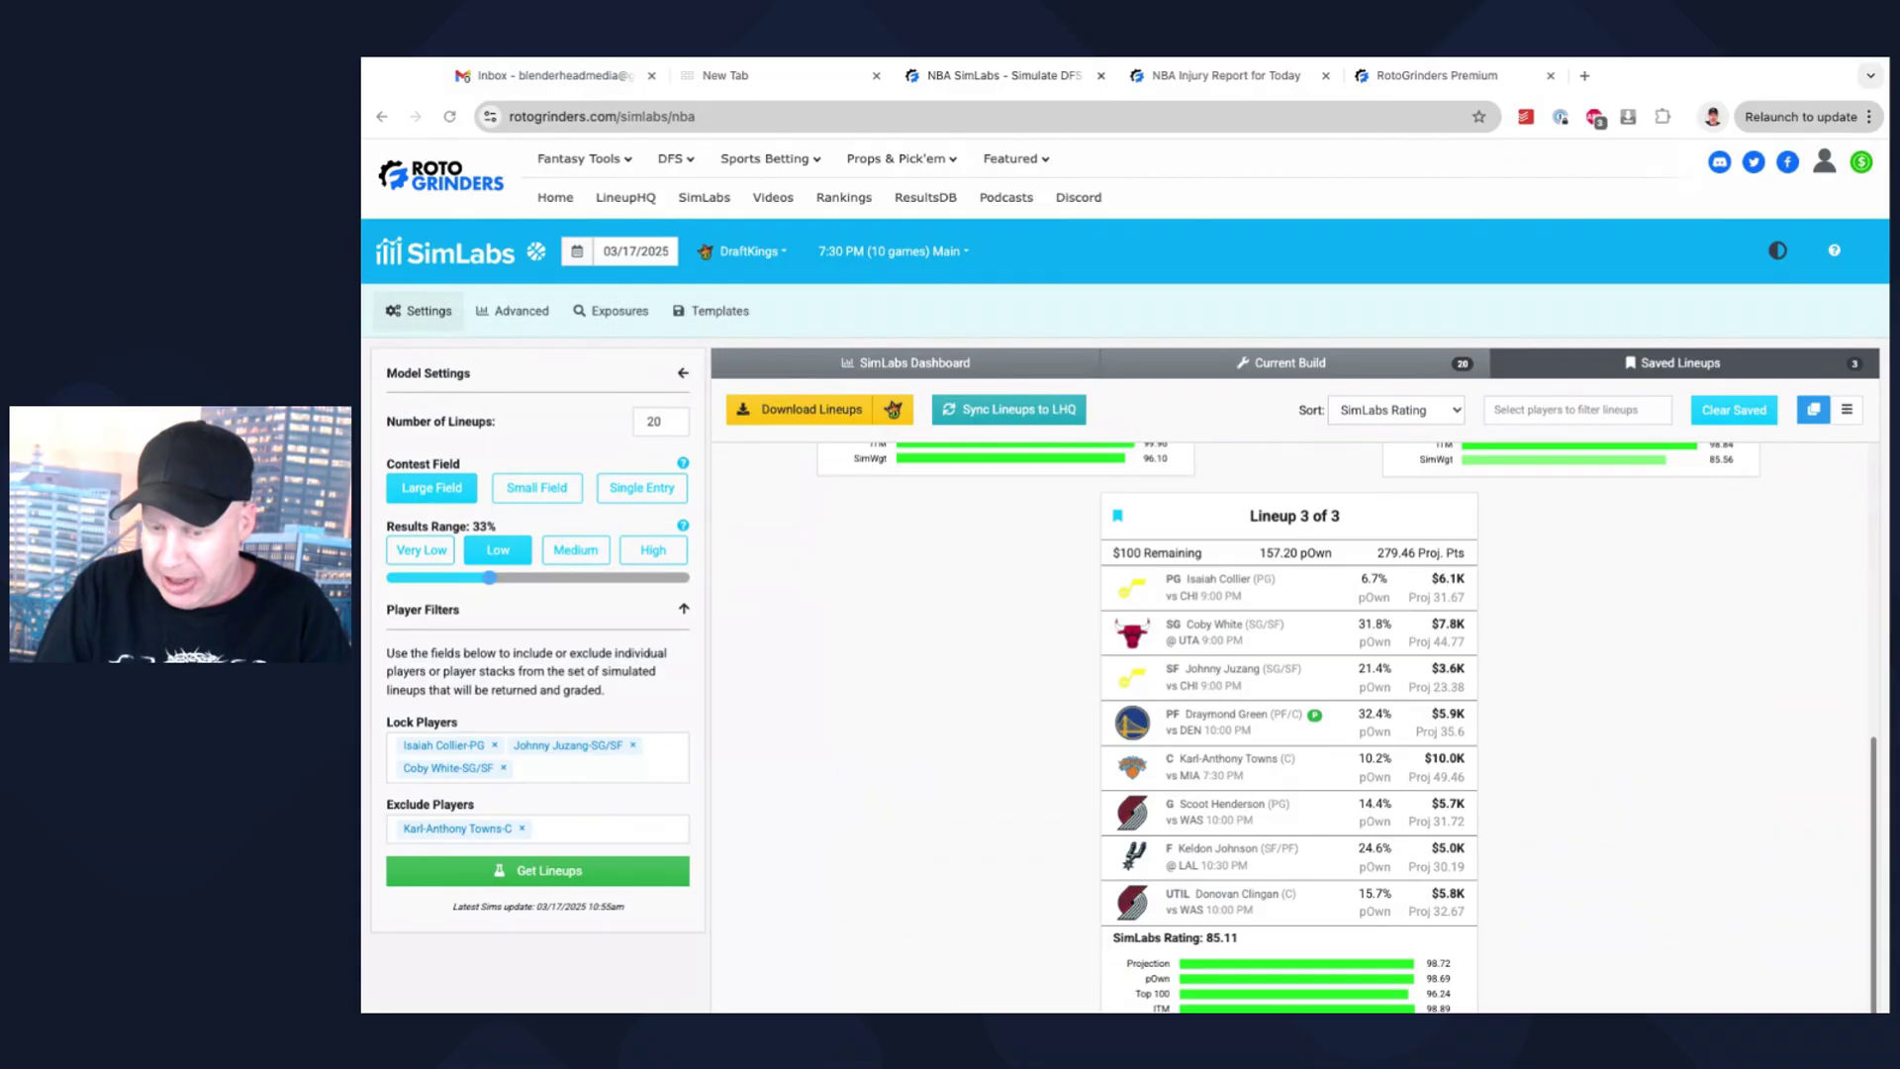
pyautogui.scroll(6, 1295, 728)
pyautogui.scroll(1, 1295, 729)
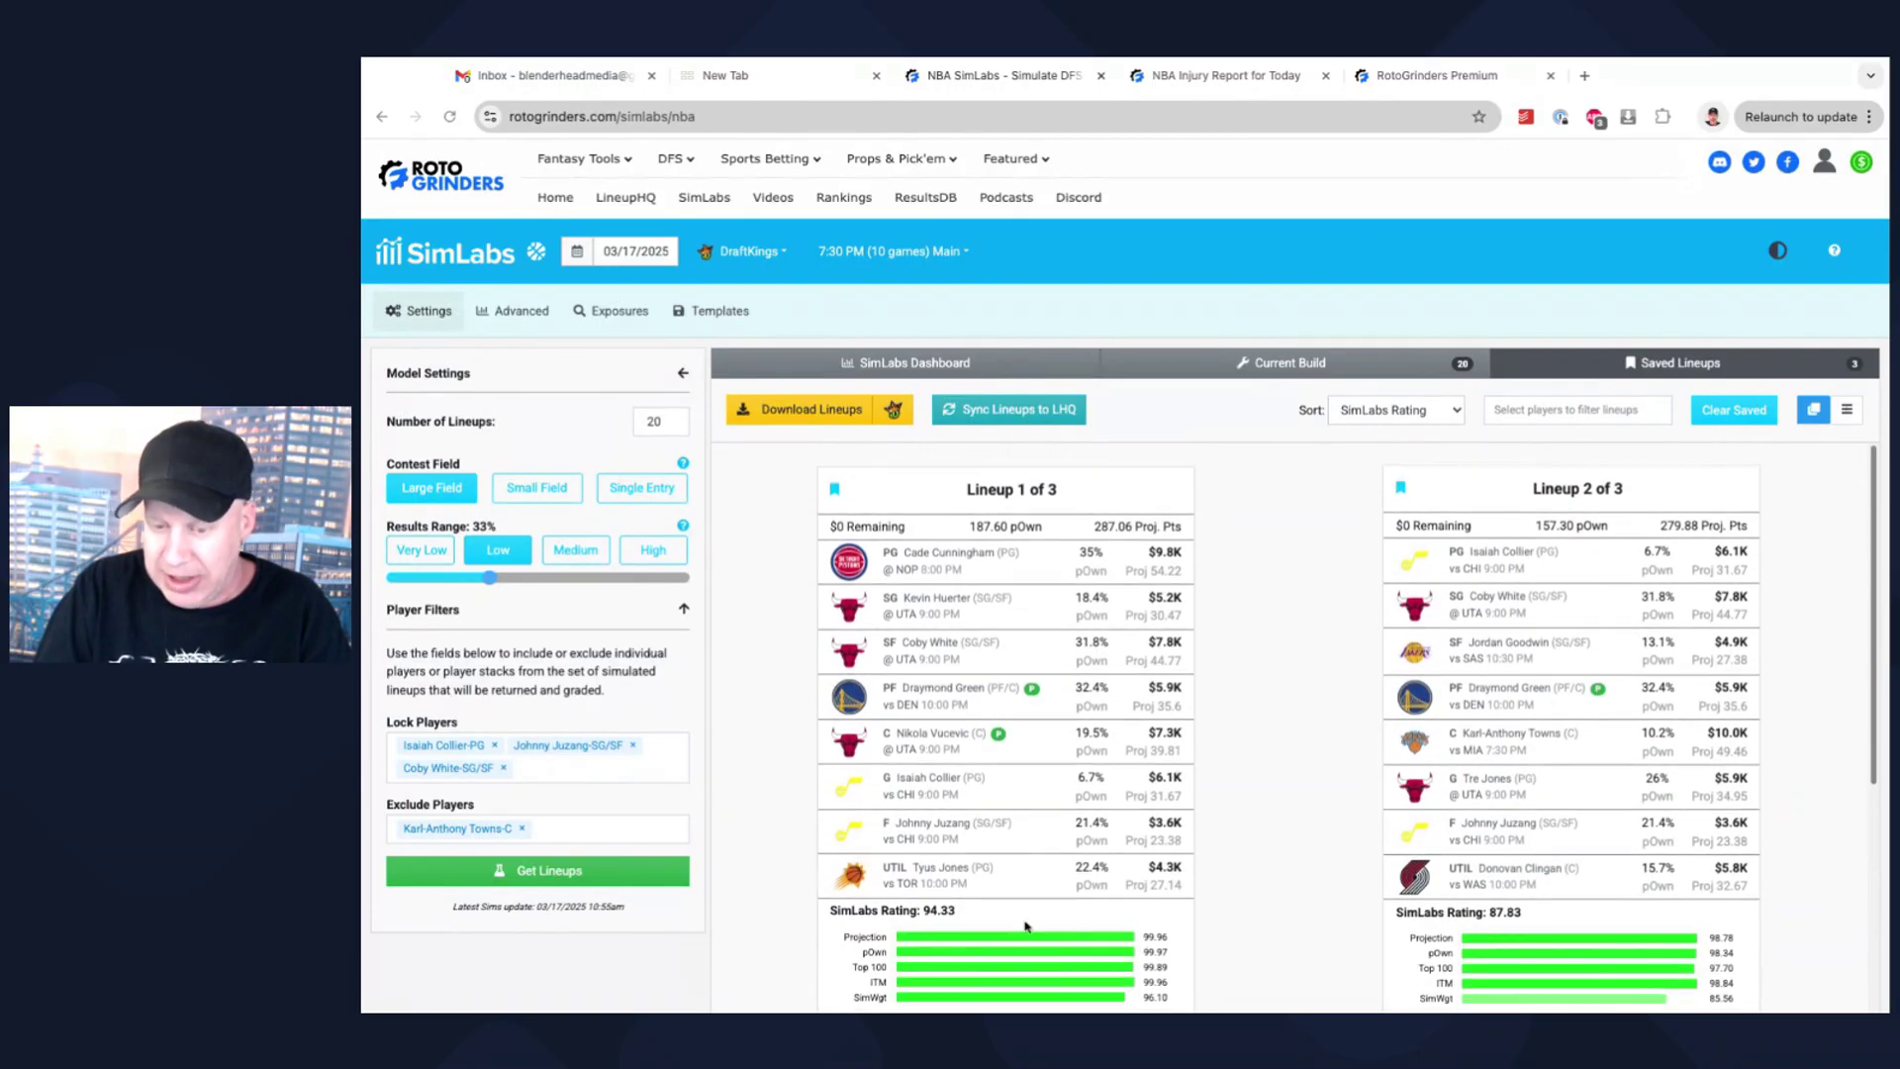
# - Compare saved Lineup 3 with saved Lineups 1 and 2
pyautogui.scroll(-3, 1312, 831)
pyautogui.scroll(-2, 1317, 812)
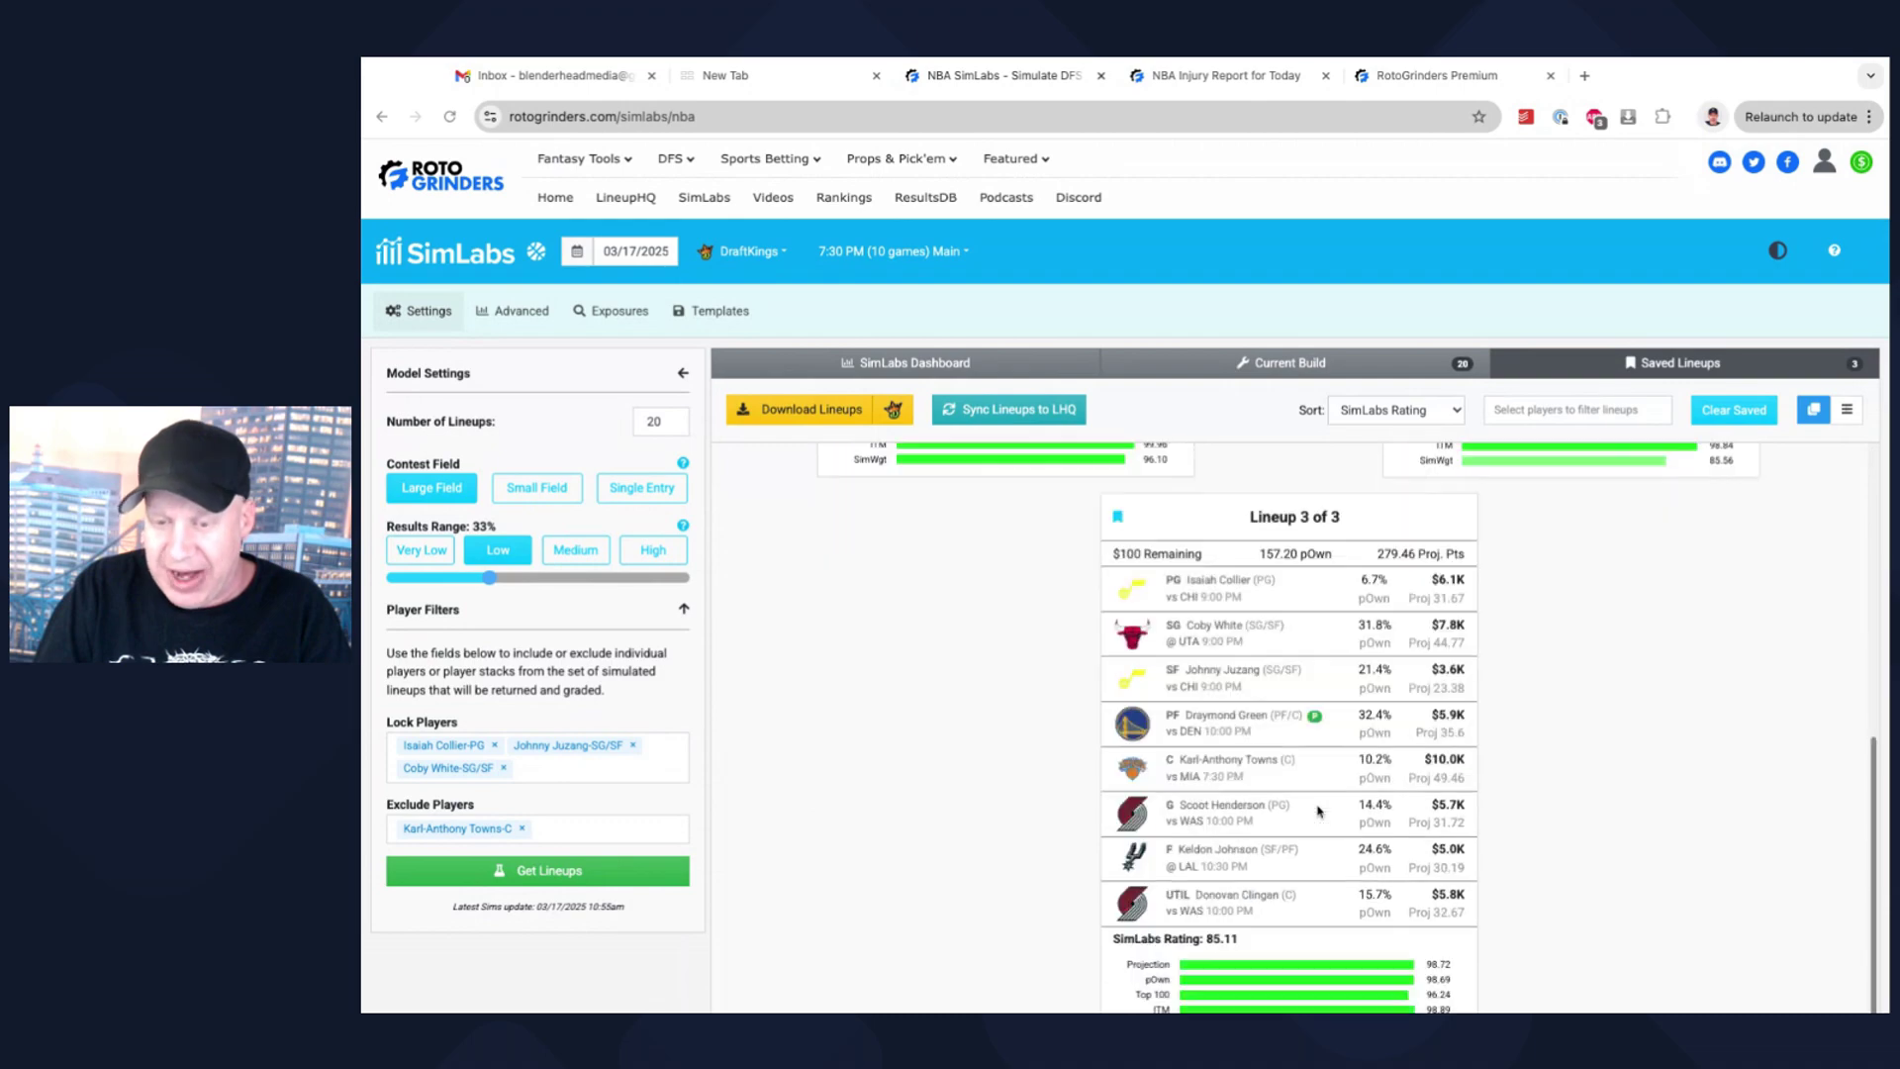
pyautogui.scroll(5, 1317, 811)
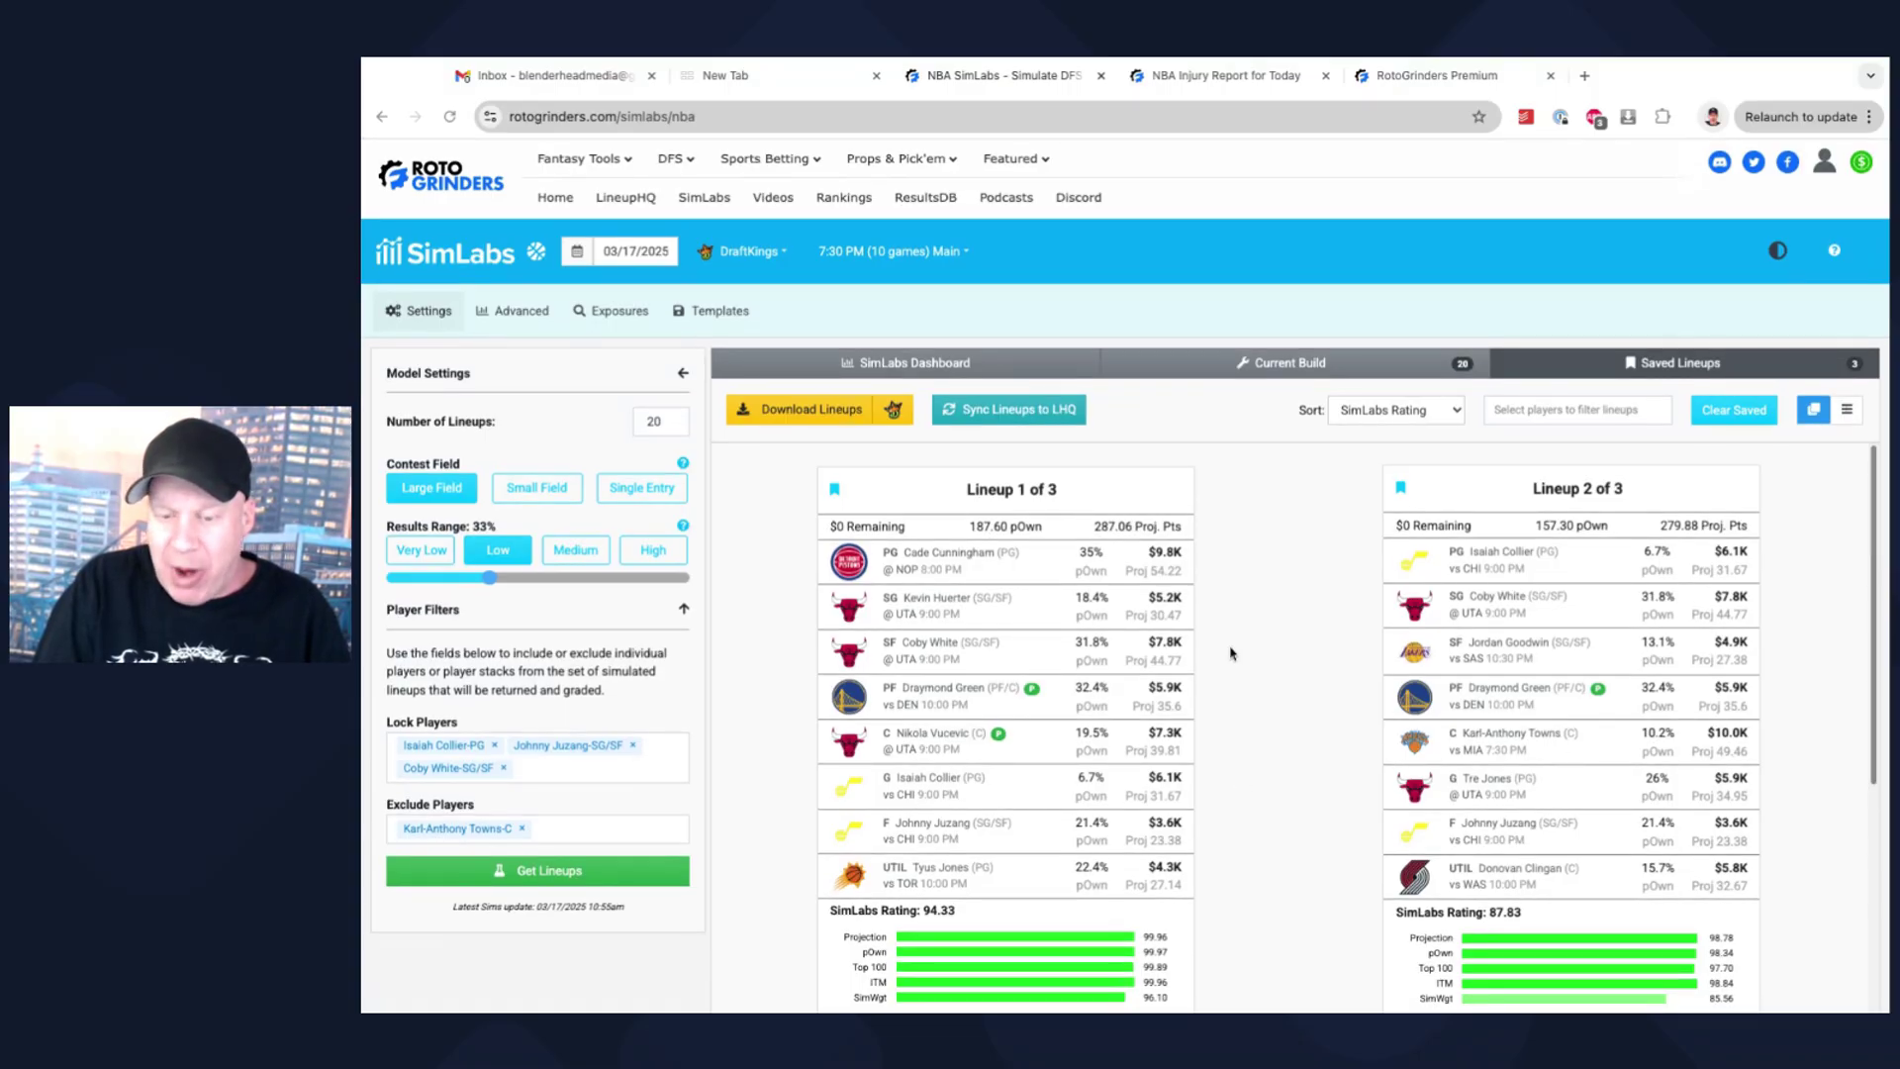
pyautogui.scroll(1, 1324, 649)
pyautogui.scroll(-1, 1324, 648)
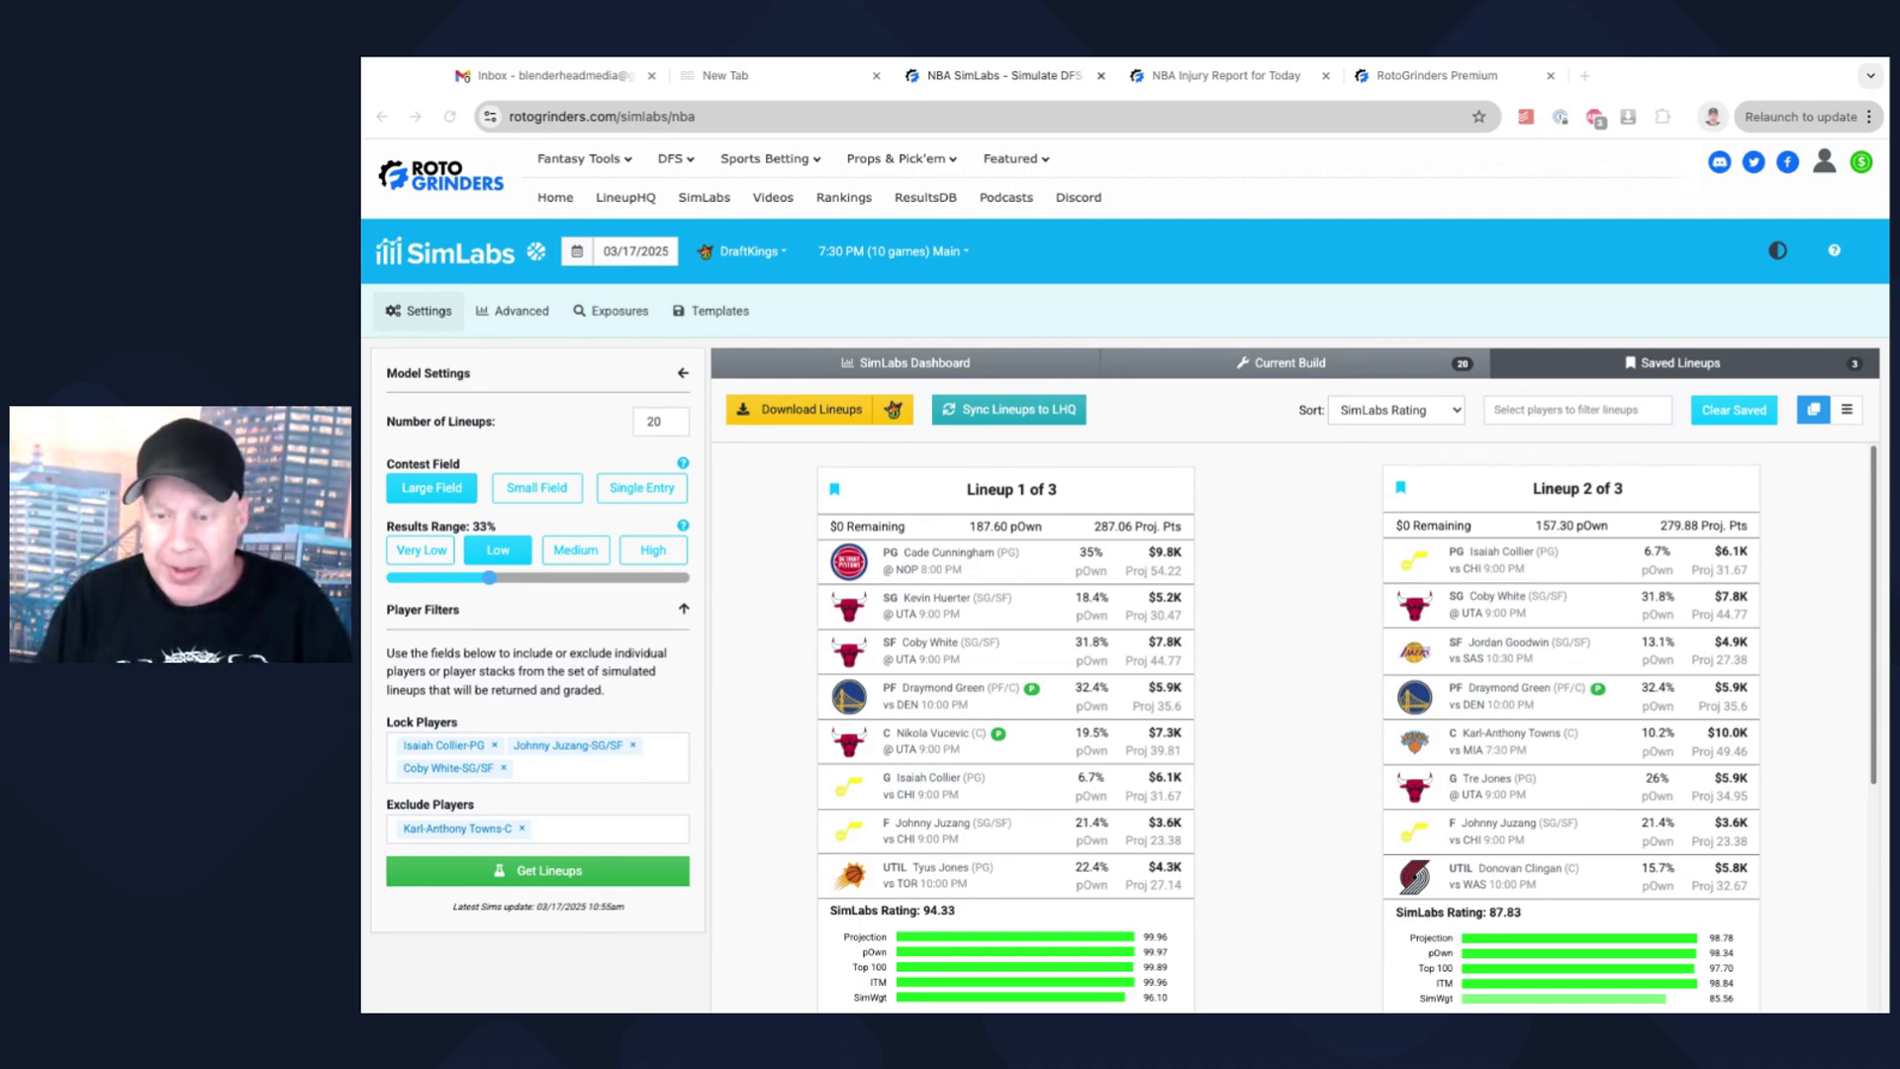
# - View the RotoGrinders Premium subscription plans, then examine player statuses and impact ratings in the NBA injury report
pyautogui.click(1426, 71)
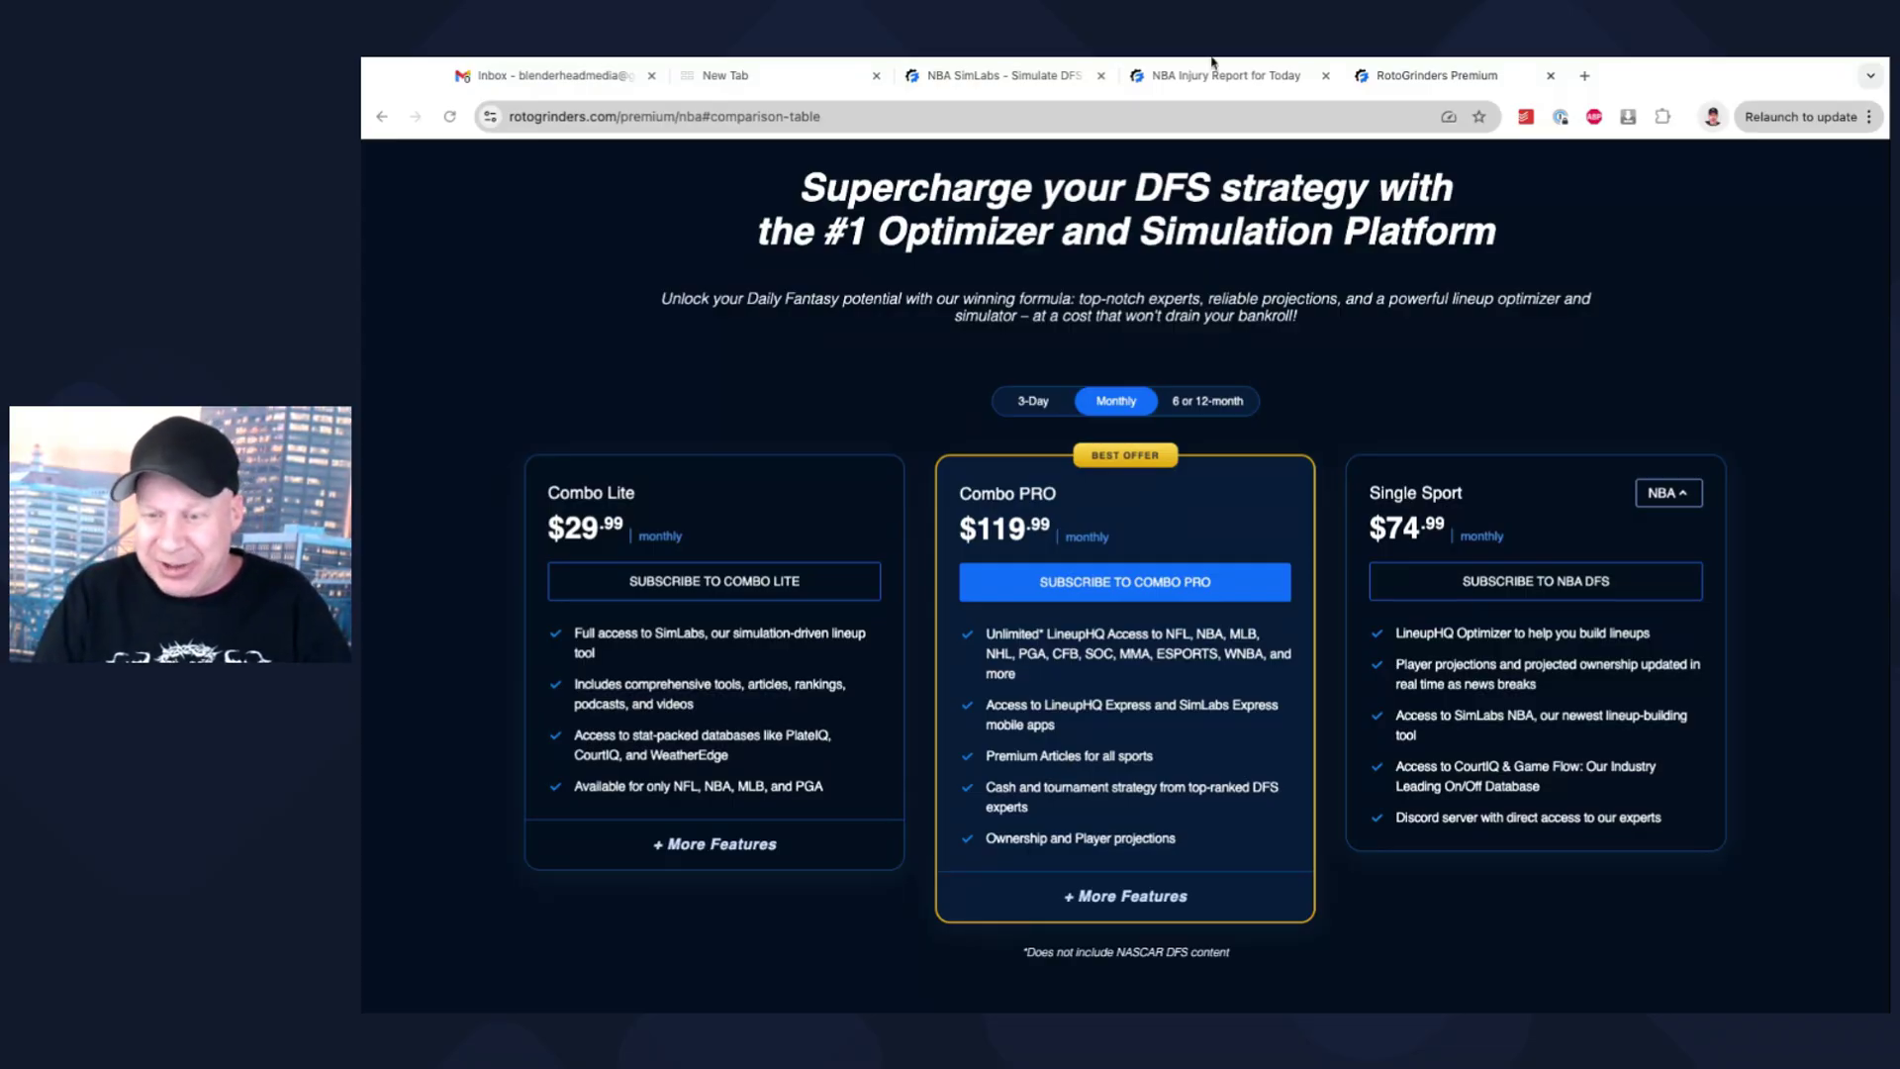
pyautogui.click(1224, 87)
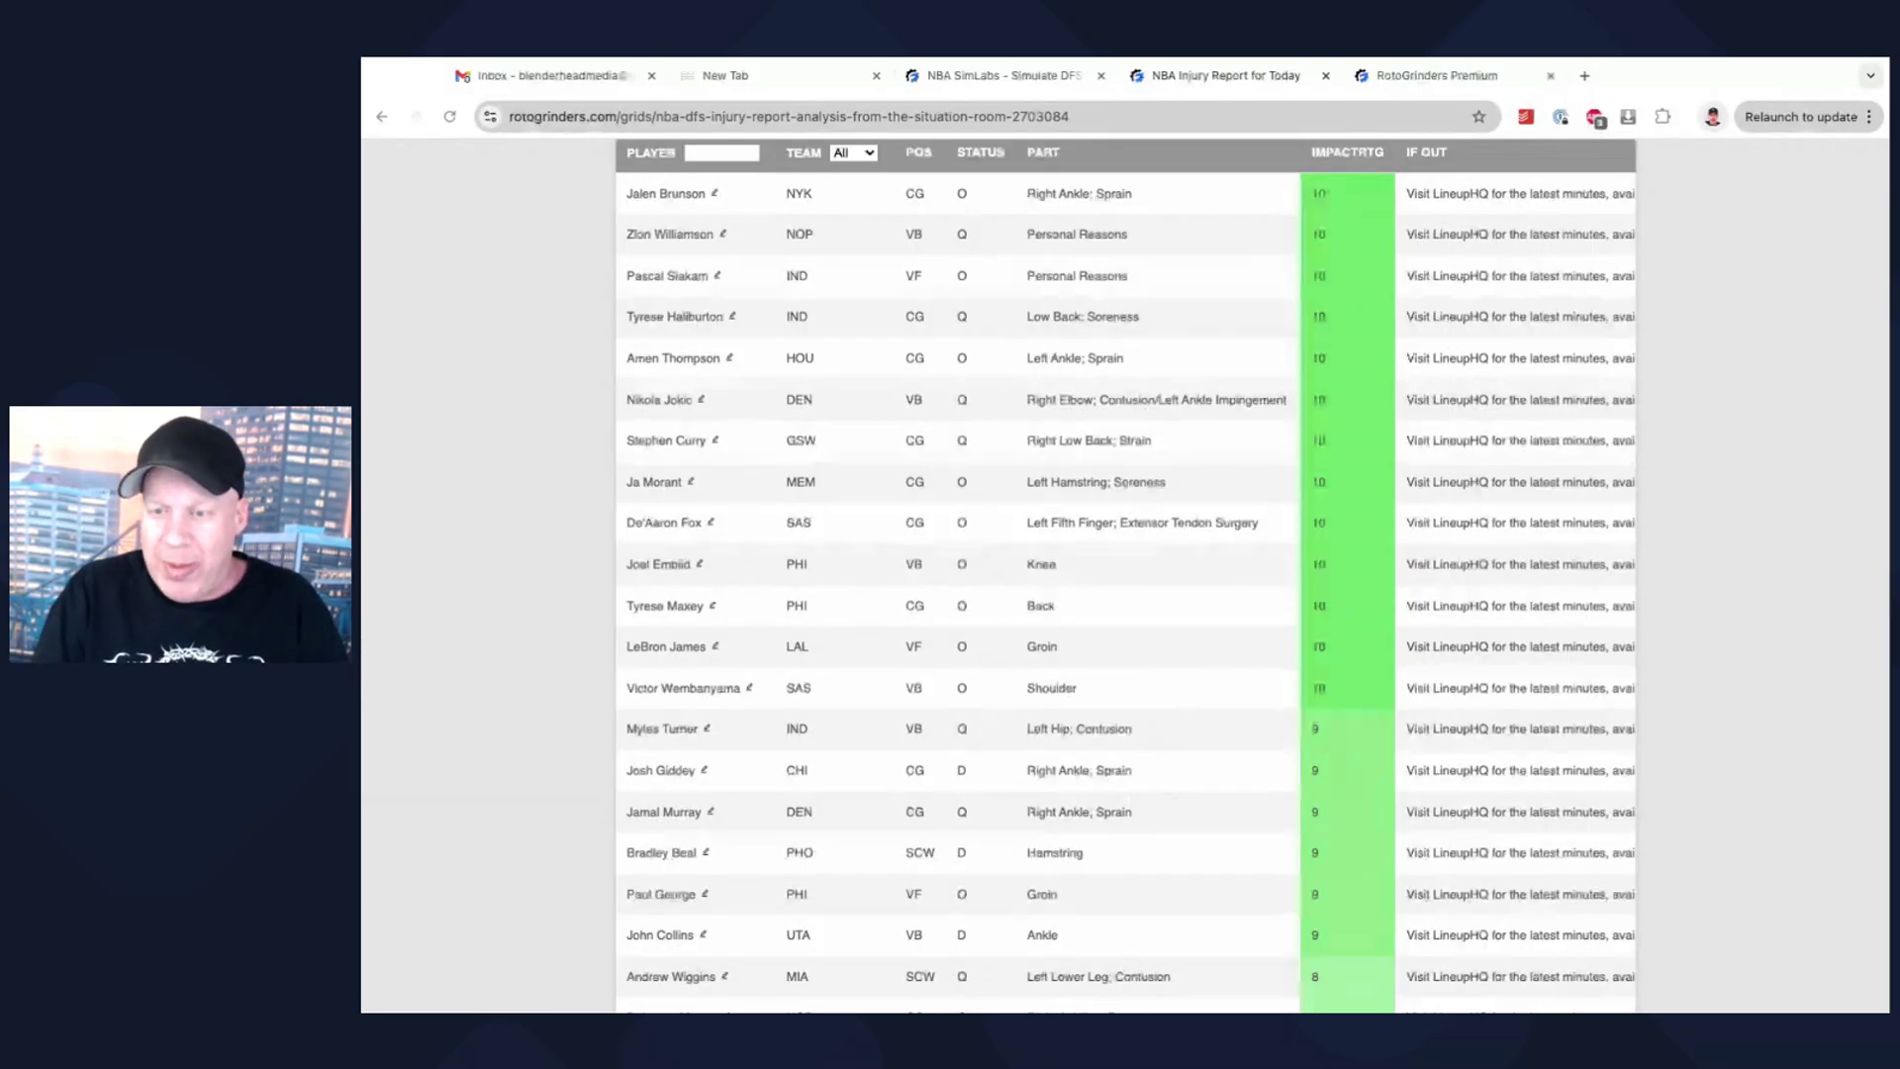
pyautogui.scroll(1, 1746, 349)
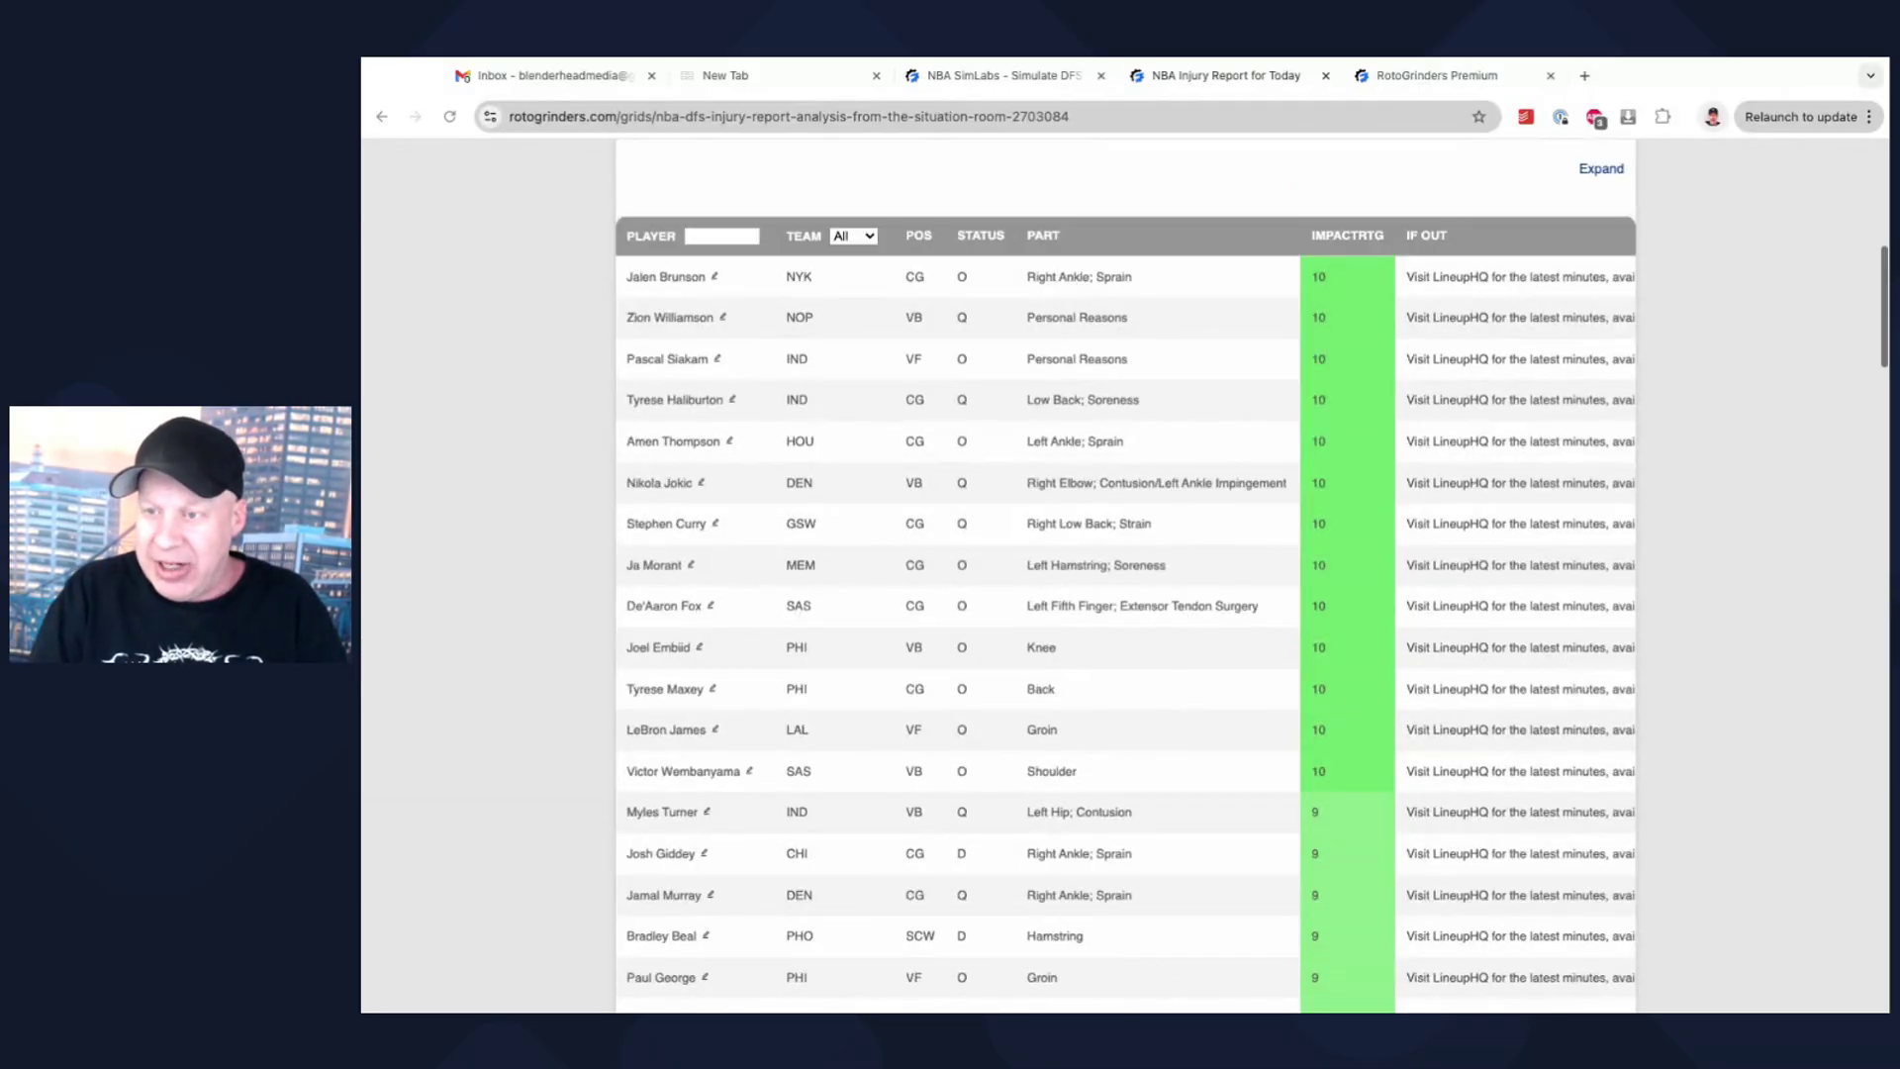
pyautogui.scroll(-1, 1746, 348)
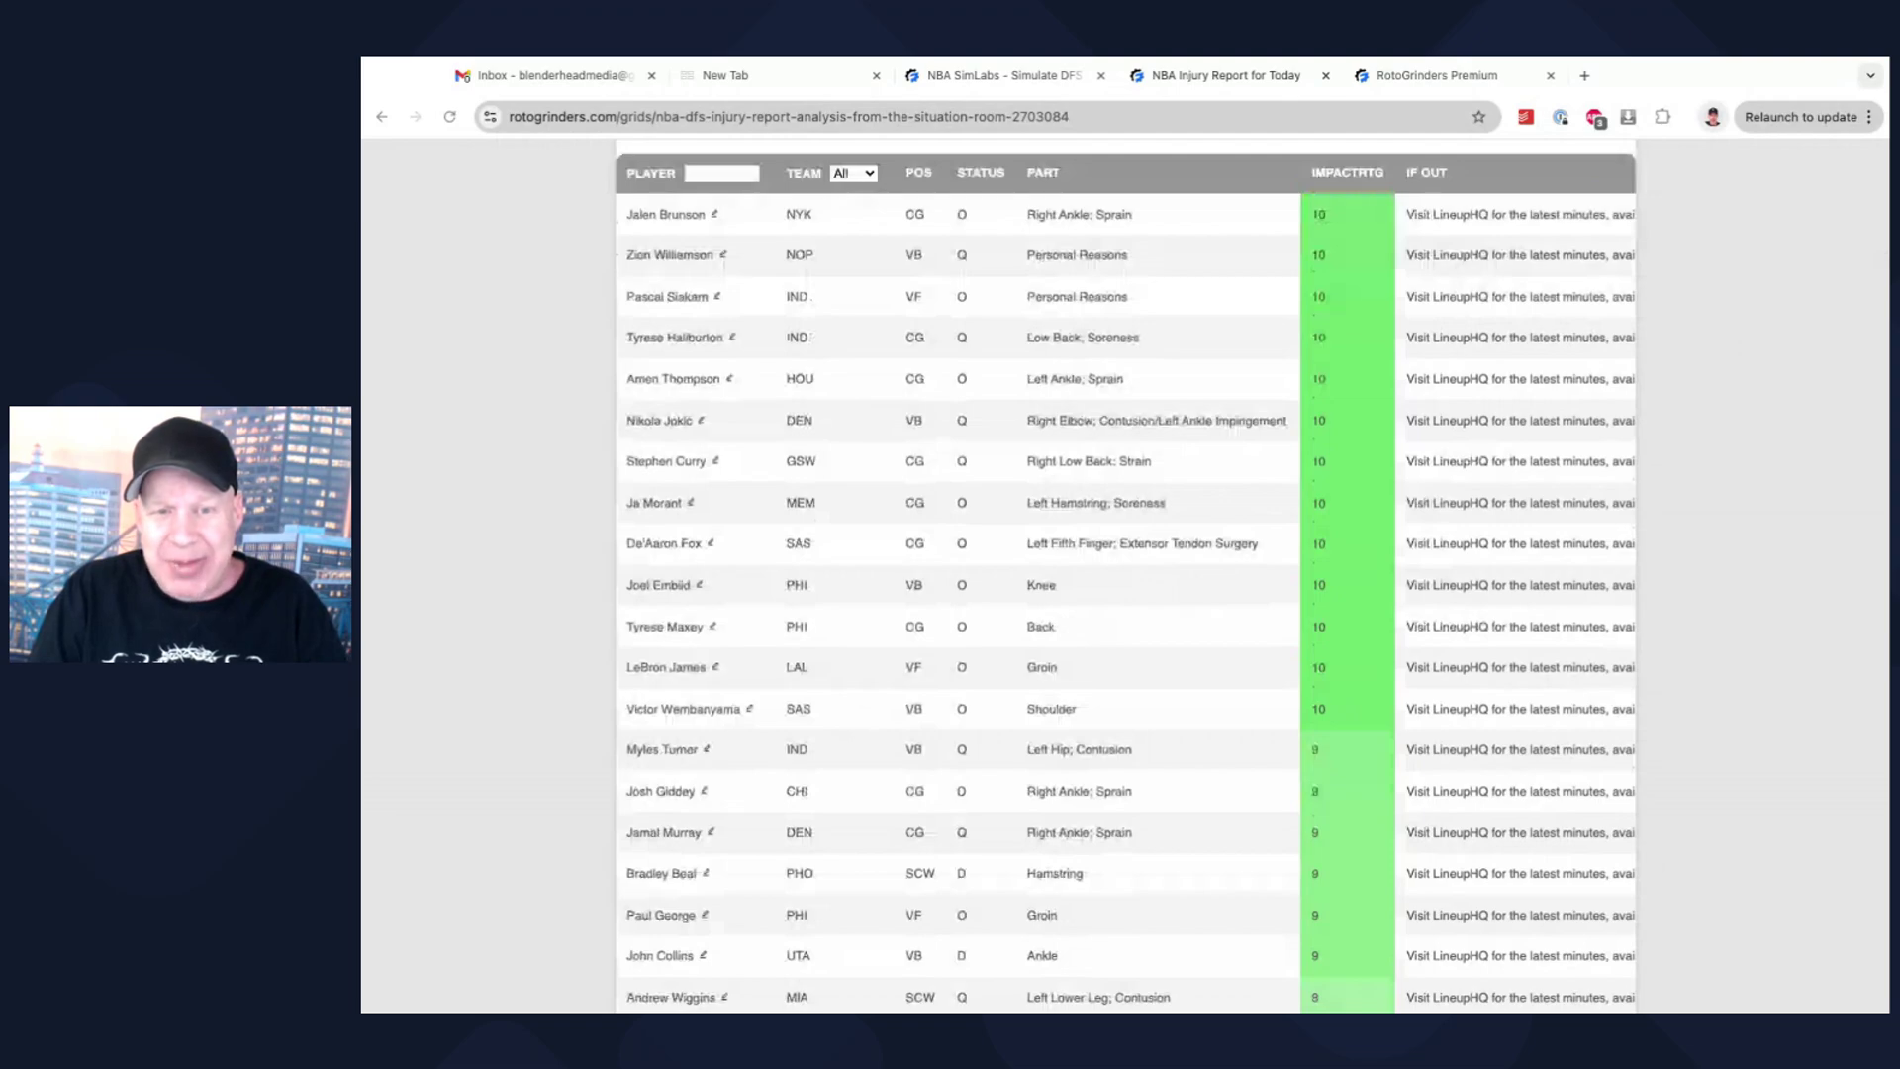